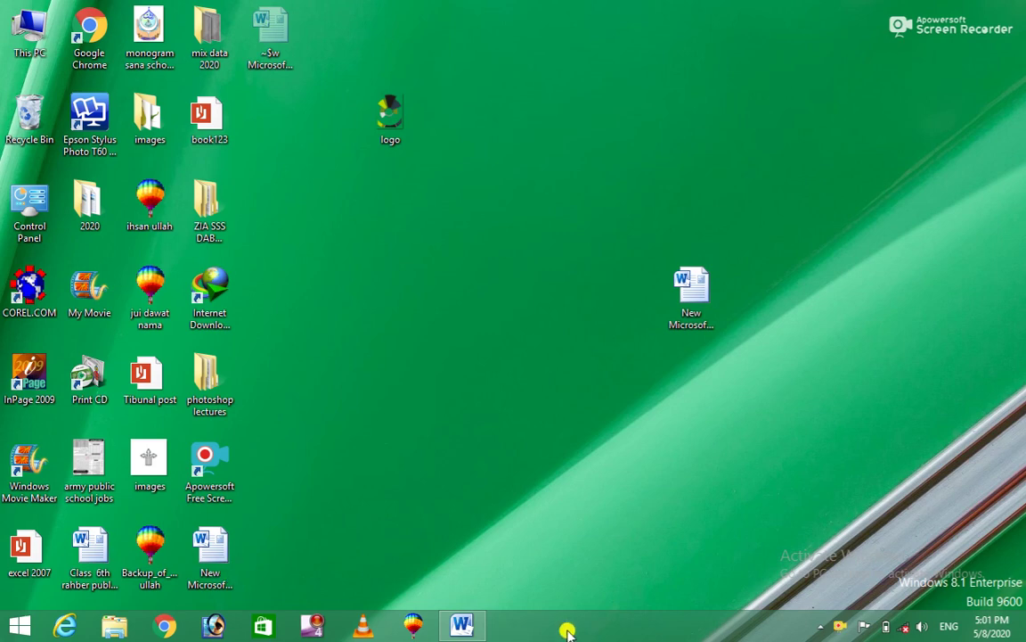
Bring the blank Word document forward and look over the References tab's Index tools before returning to Home.
left_click(463, 624)
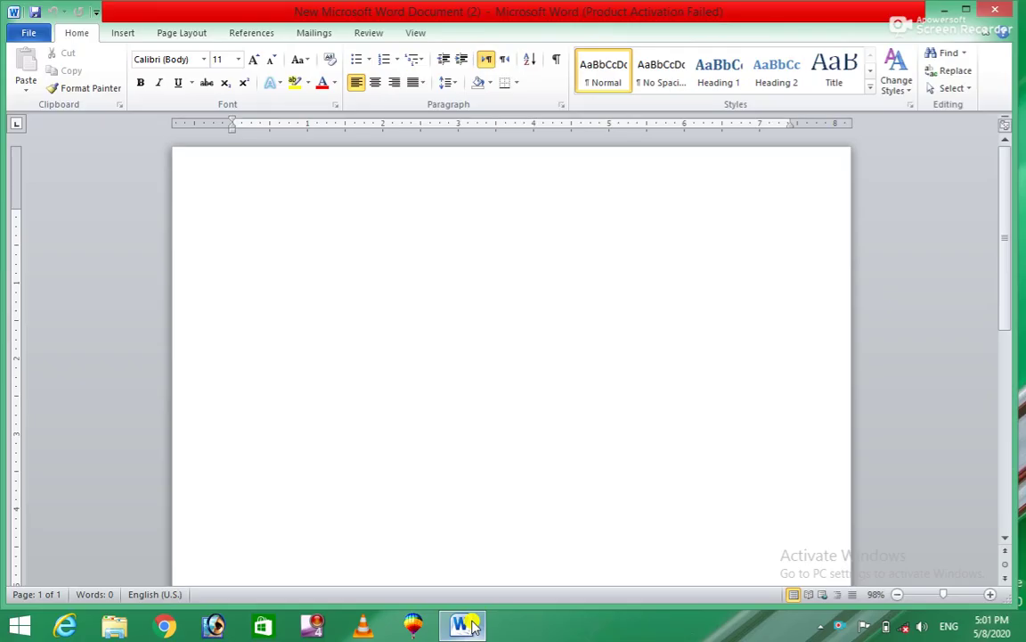
left_click(246, 39)
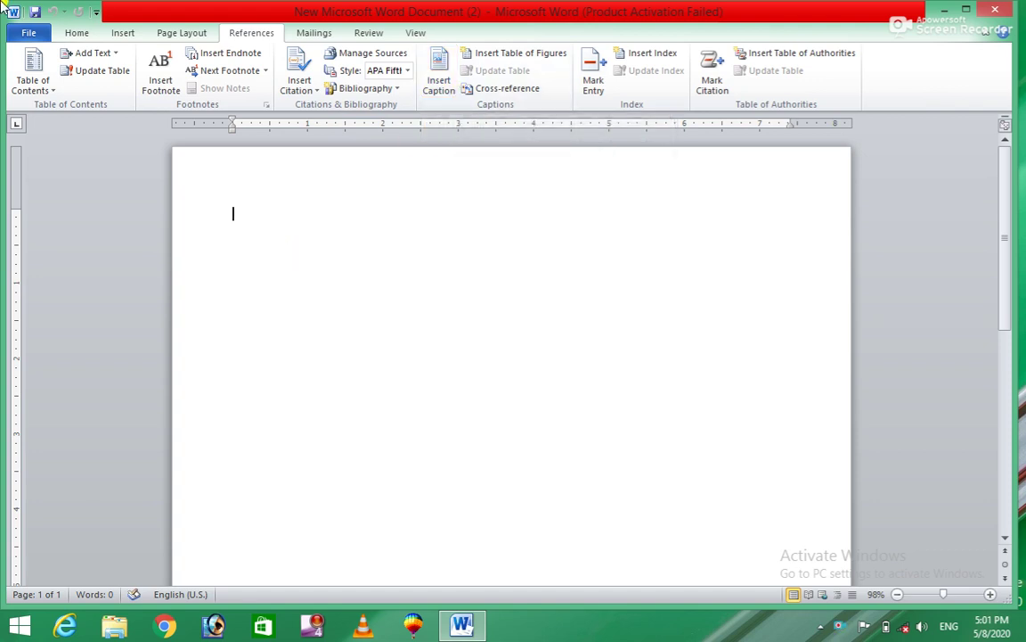
left_click(76, 33)
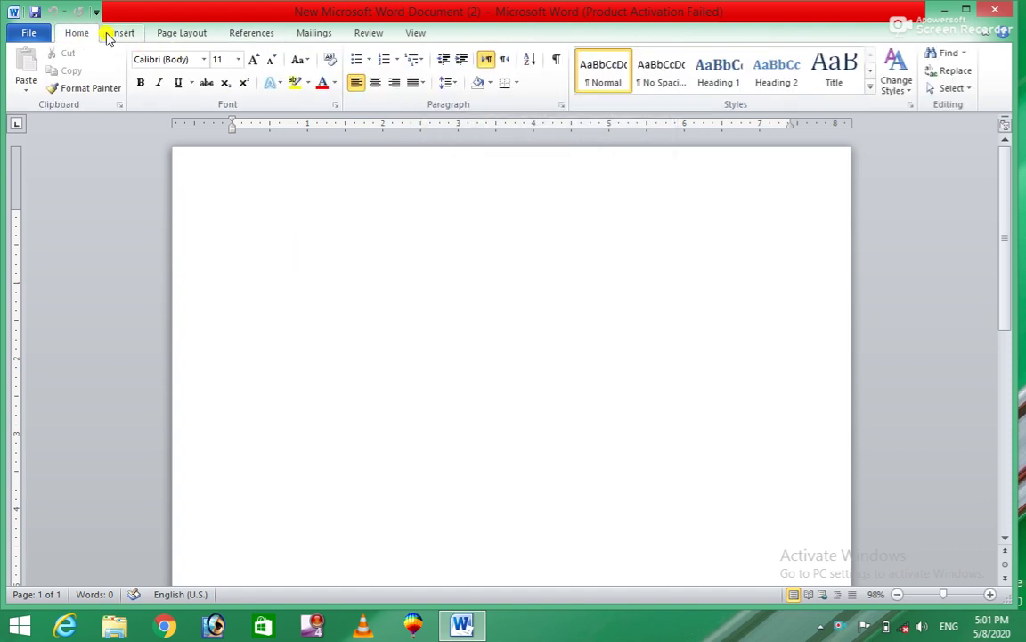
Insert picture 1 from F:\Work folder\Browshers\jpg into the document.
left_click(123, 35)
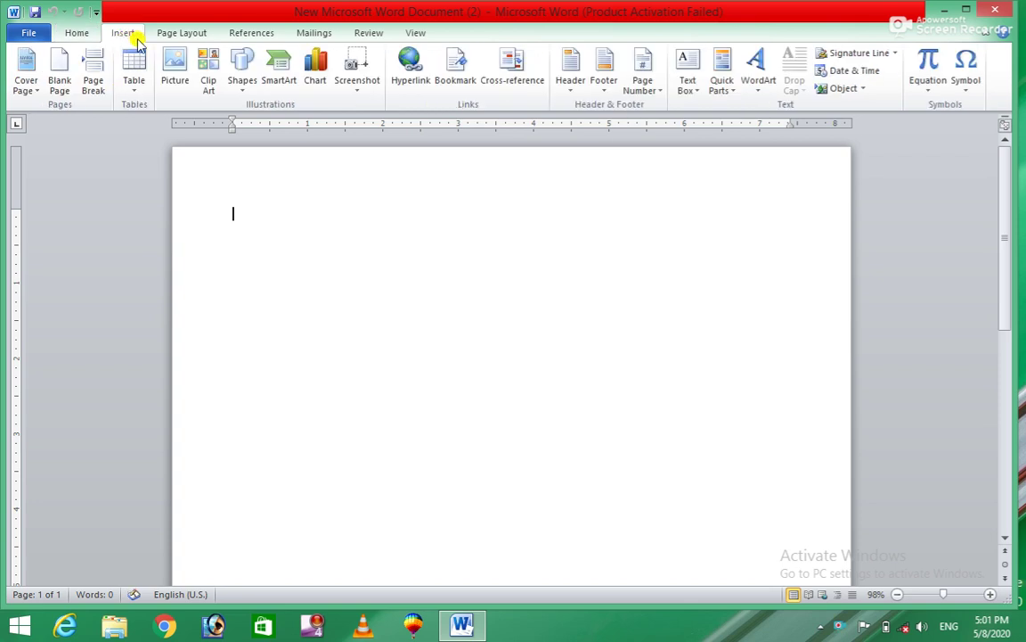
left_click(176, 74)
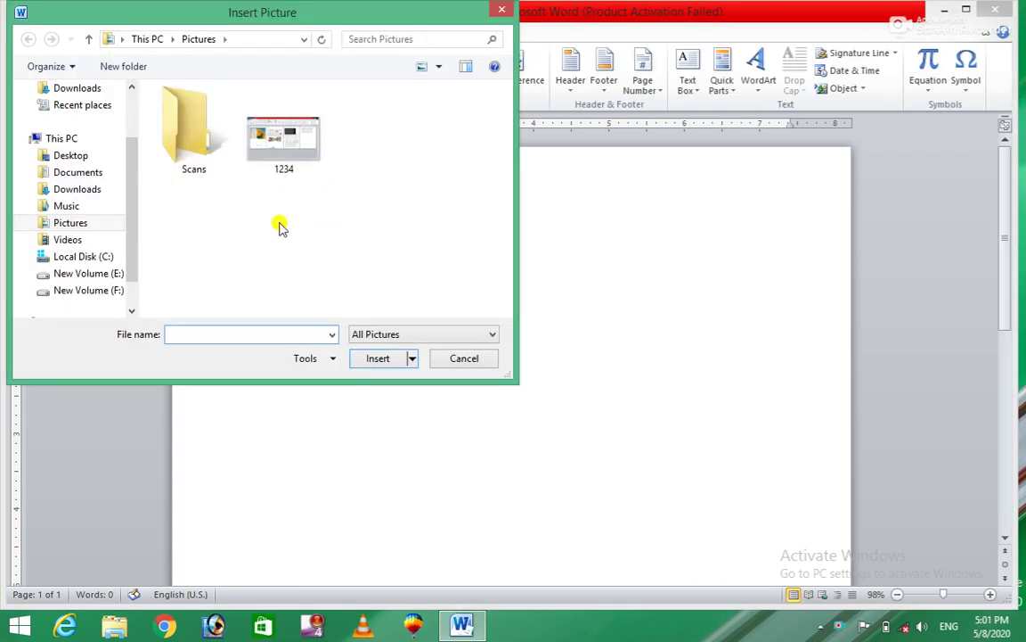
left_click(69, 291)
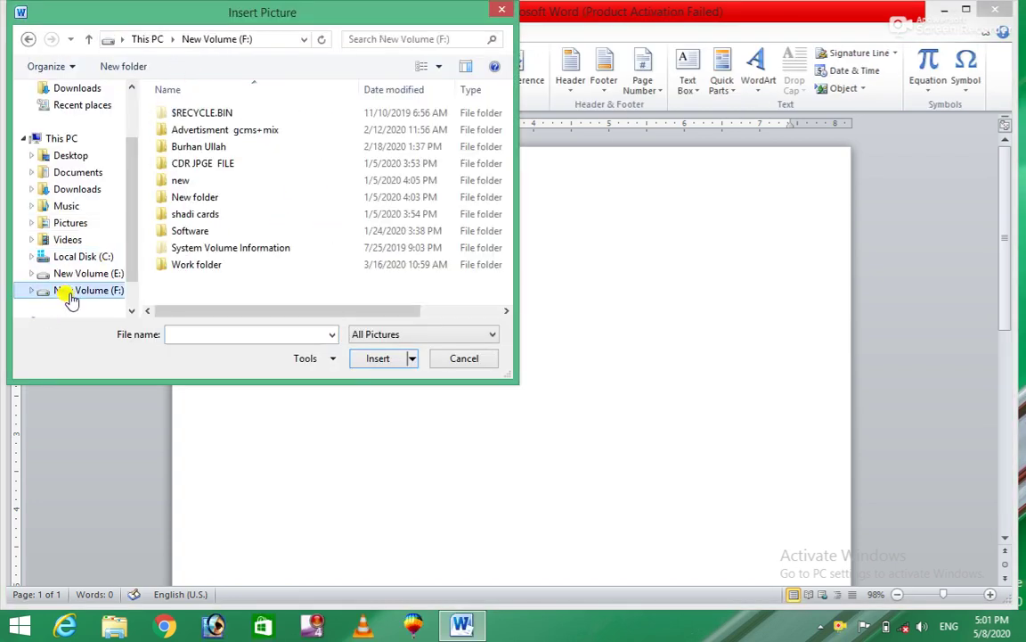
double_click(214, 265)
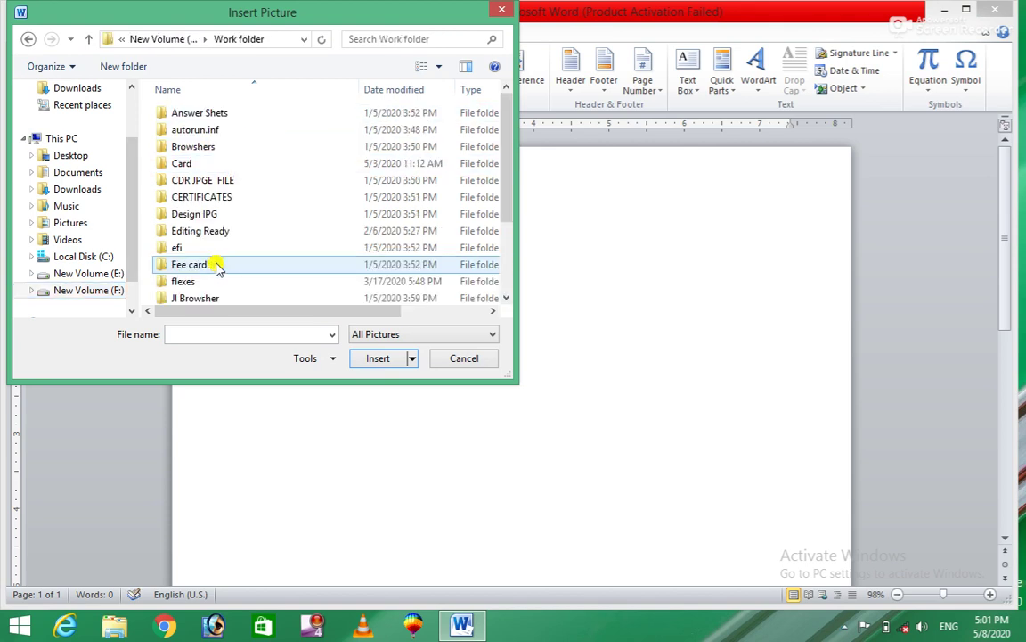
double_click(202, 149)
left_click(196, 132)
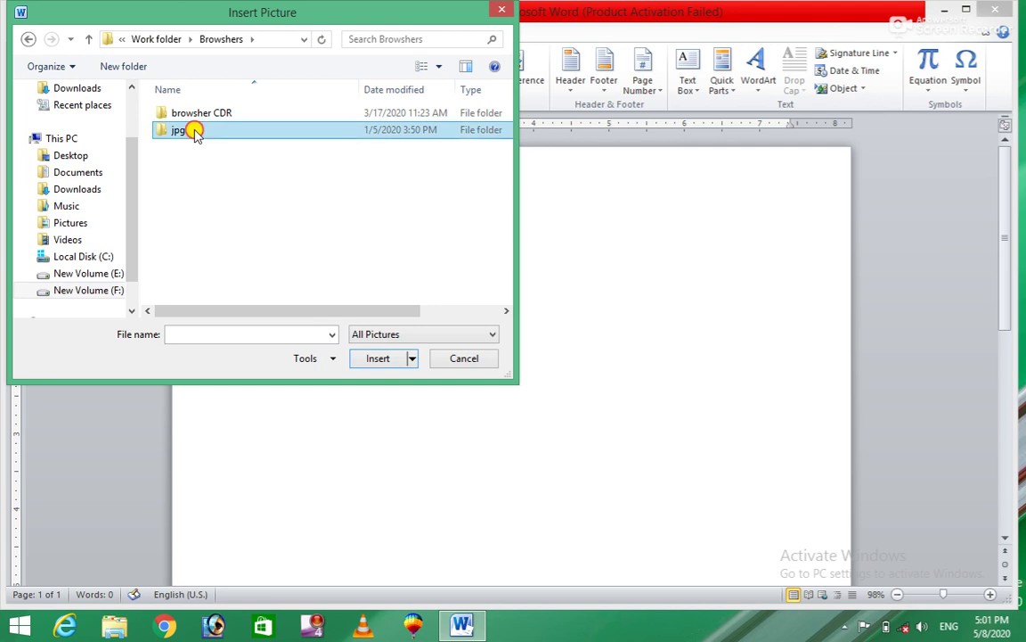
double_click(196, 131)
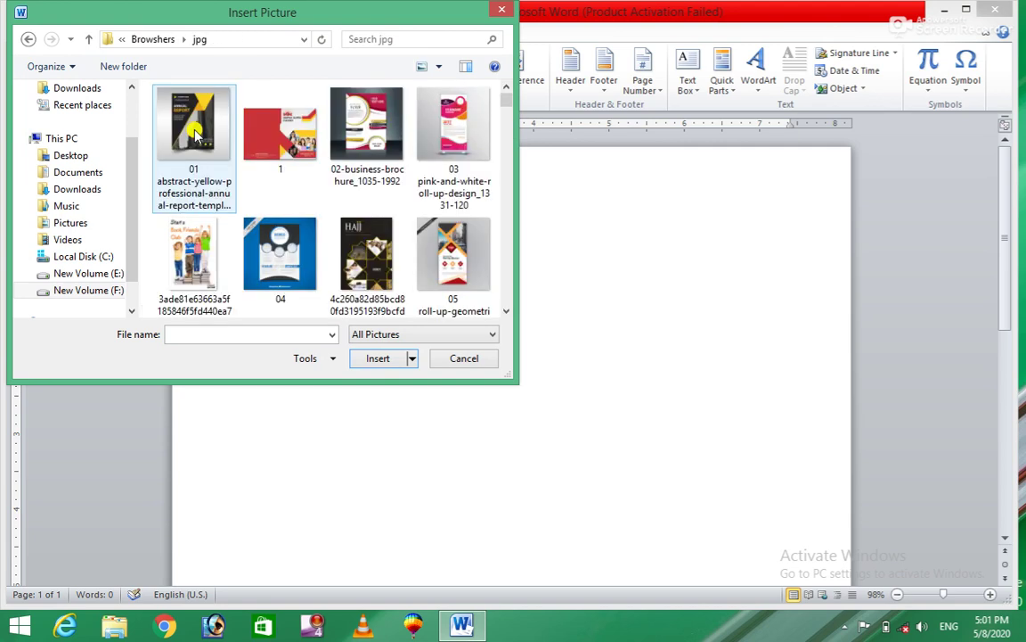
left_click(279, 147)
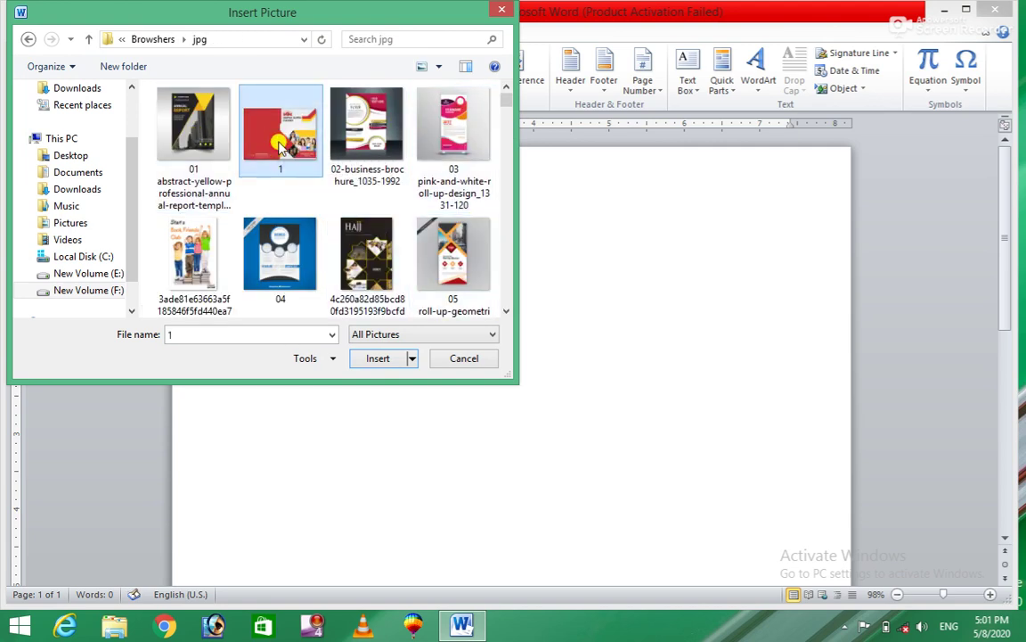
left_click(383, 357)
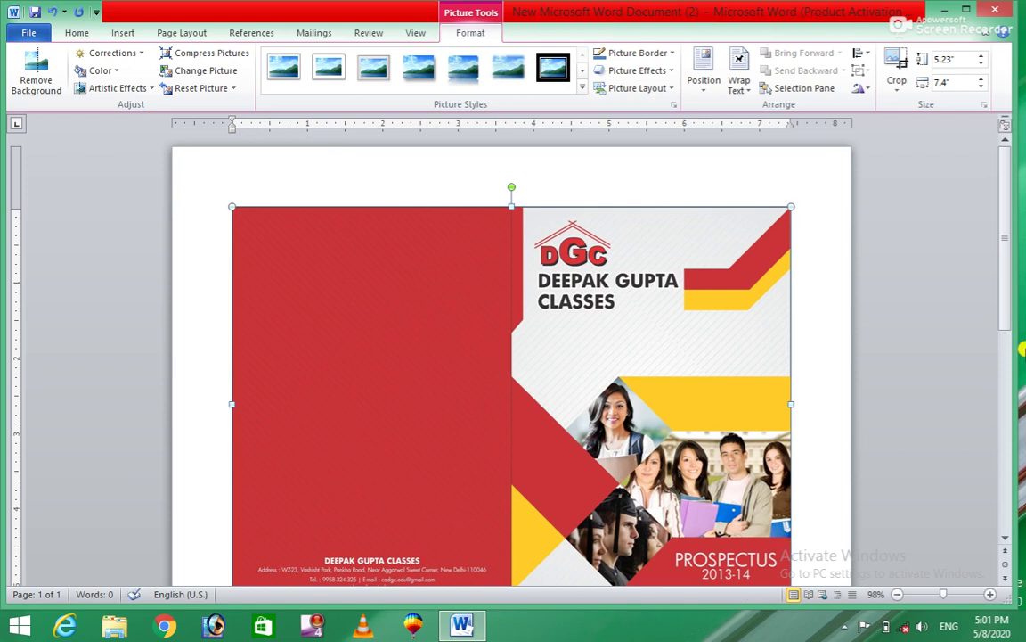
Shrink the red prospectus picture to about 0.85 by 1.2 inches and start a new line below it.
left_click_drag(1001, 297, 1001, 340)
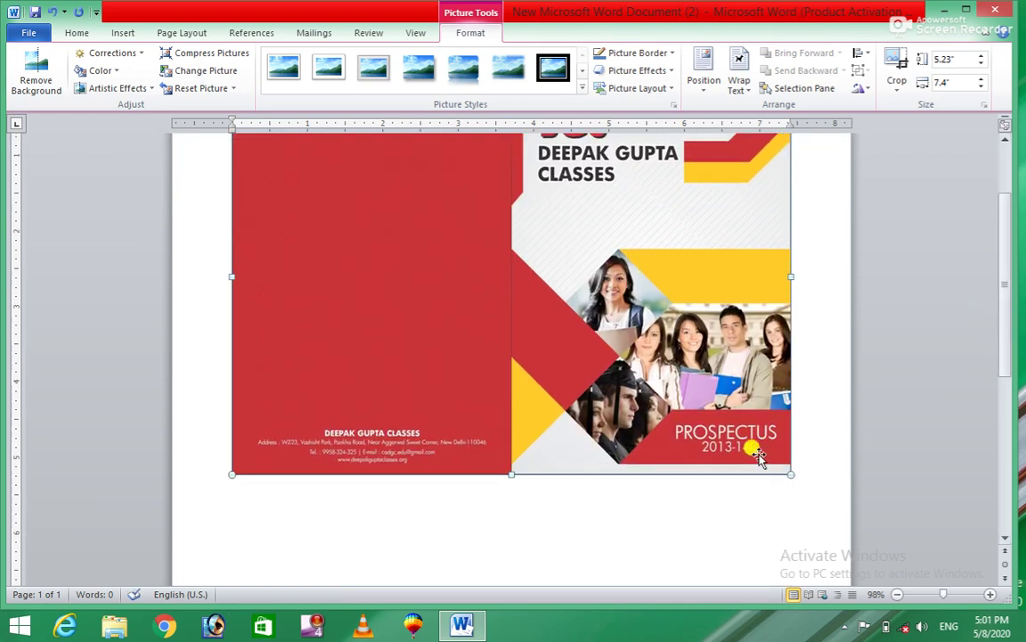
left_click_drag(789, 474, 322, 173)
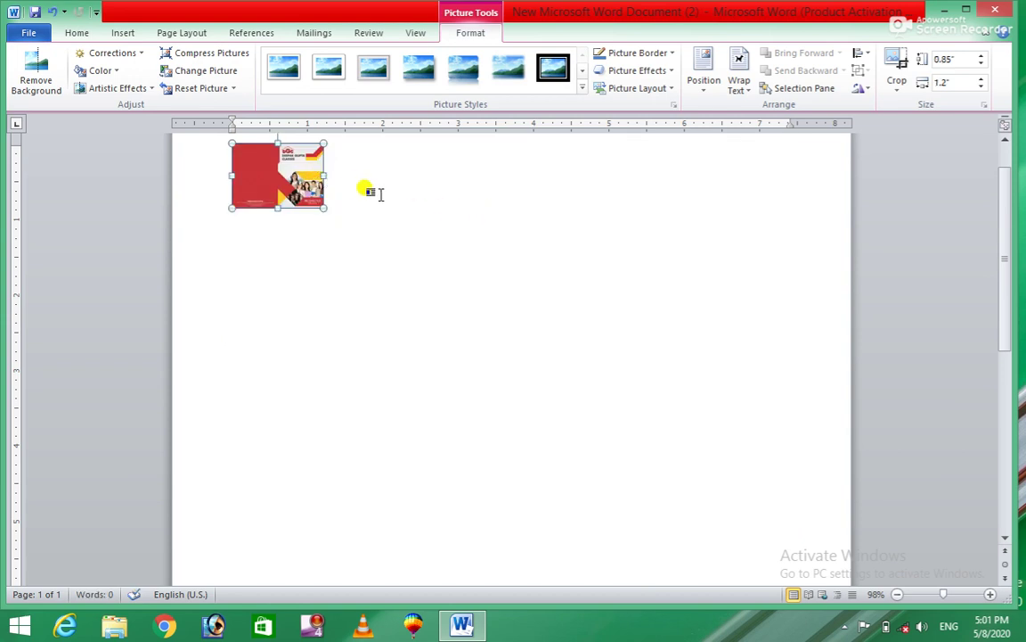
left_click(355, 185)
key("ctrl+z")
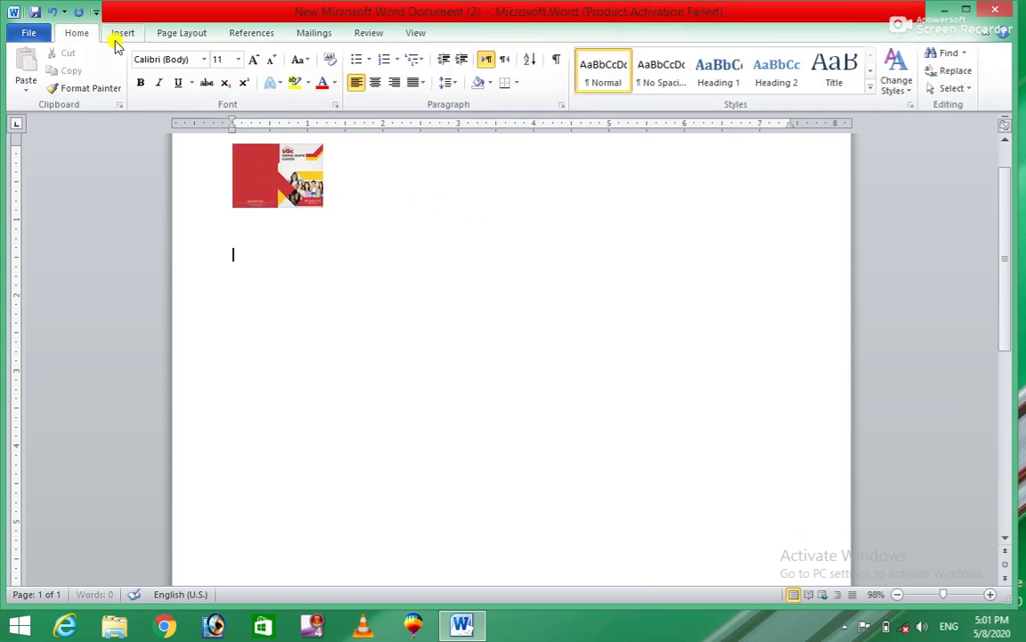
Insert the Hajj cover image below the red picture.
left_click(122, 33)
left_click(175, 69)
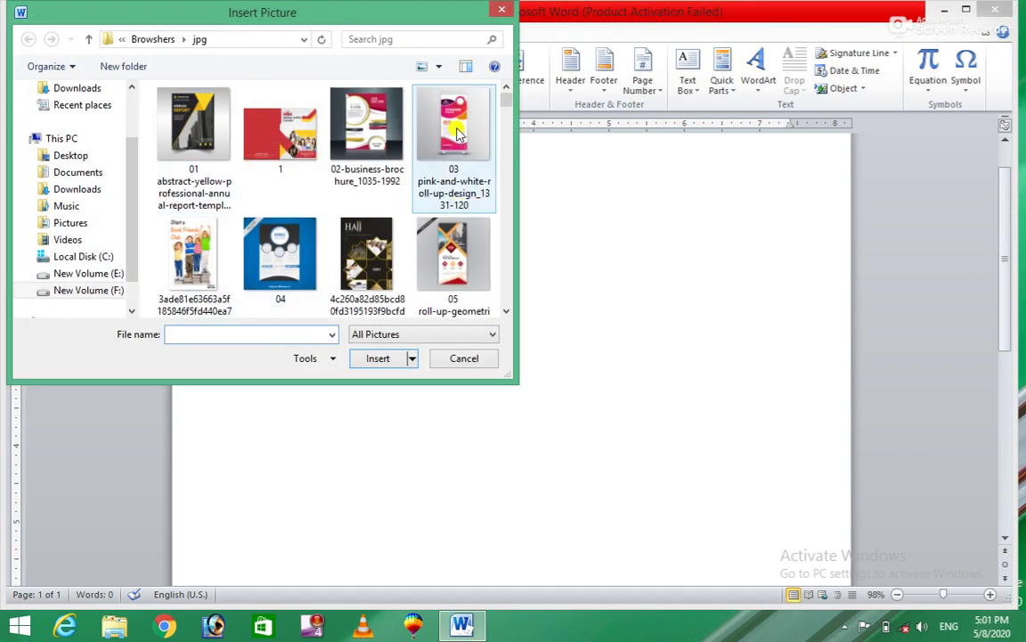
left_click(367, 259)
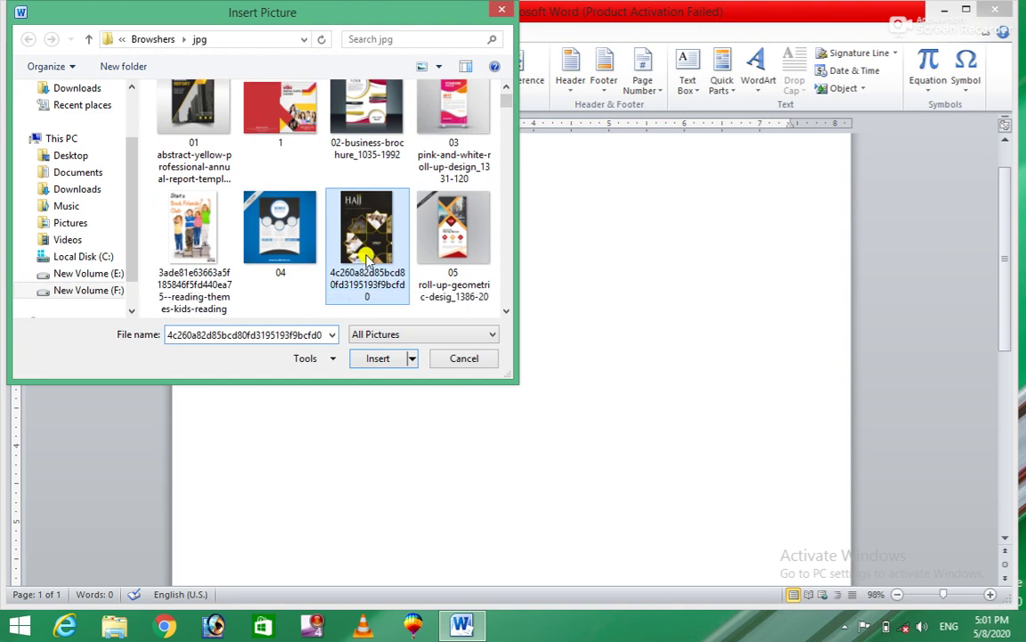
left_click(378, 359)
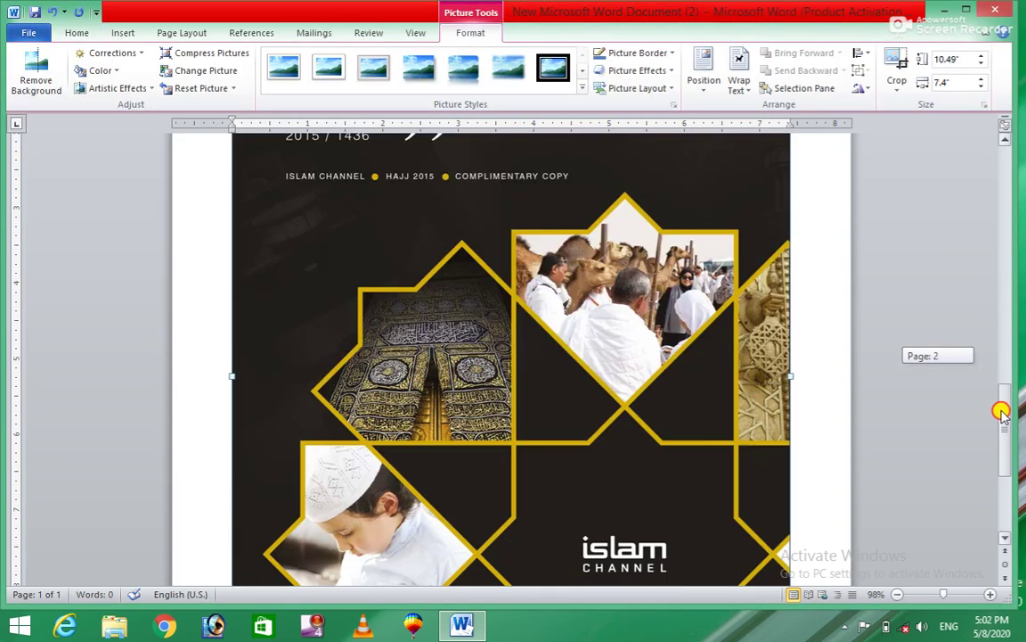
Resize the Hajj picture to 0.76 inches tall by 1.2 inches wide and add a line below it.
left_click_drag(1001, 356, 1002, 481)
left_click_drag(783, 512, 366, 170)
left_click(1005, 143)
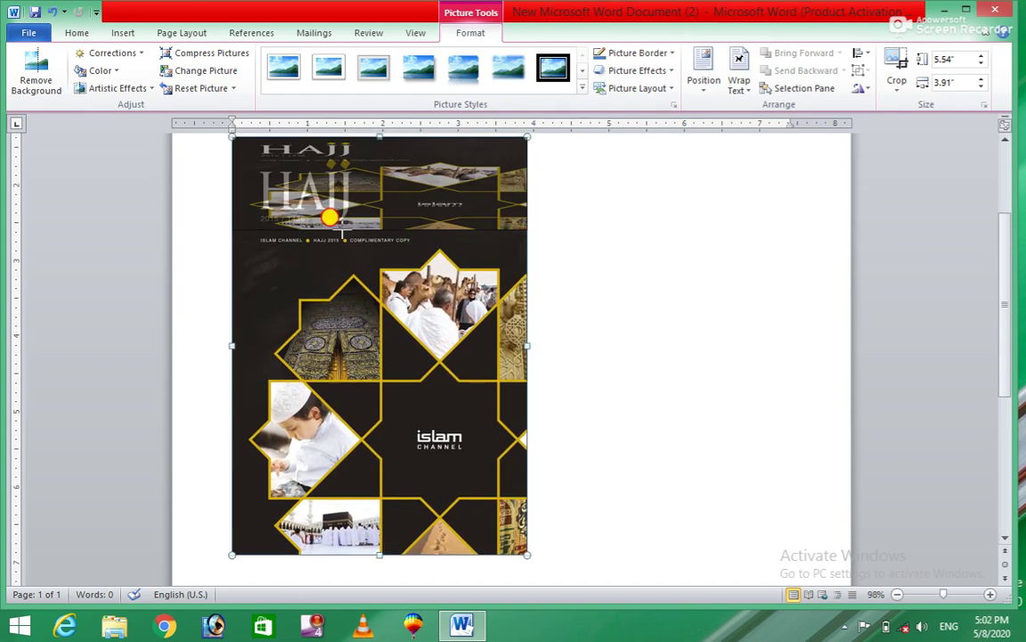
left_click_drag(380, 554, 365, 195)
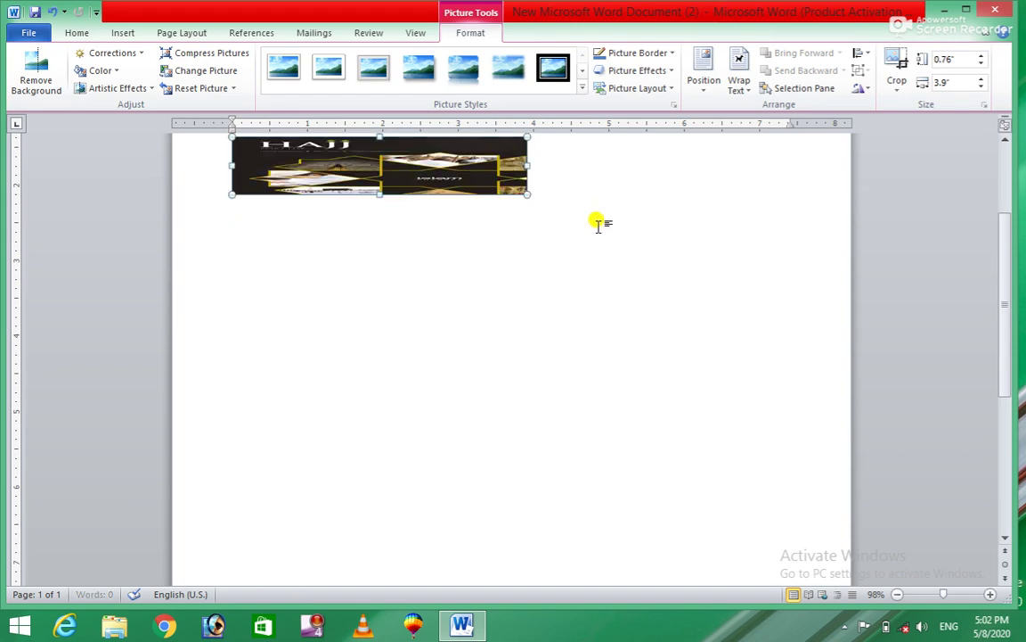
left_click(1004, 138)
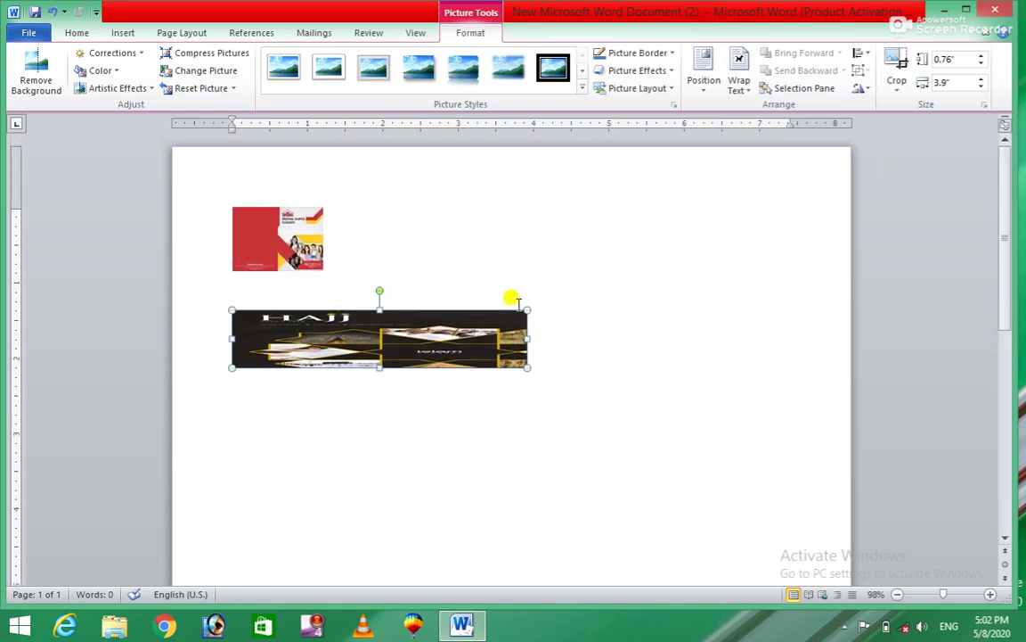
left_click_drag(528, 339, 323, 340)
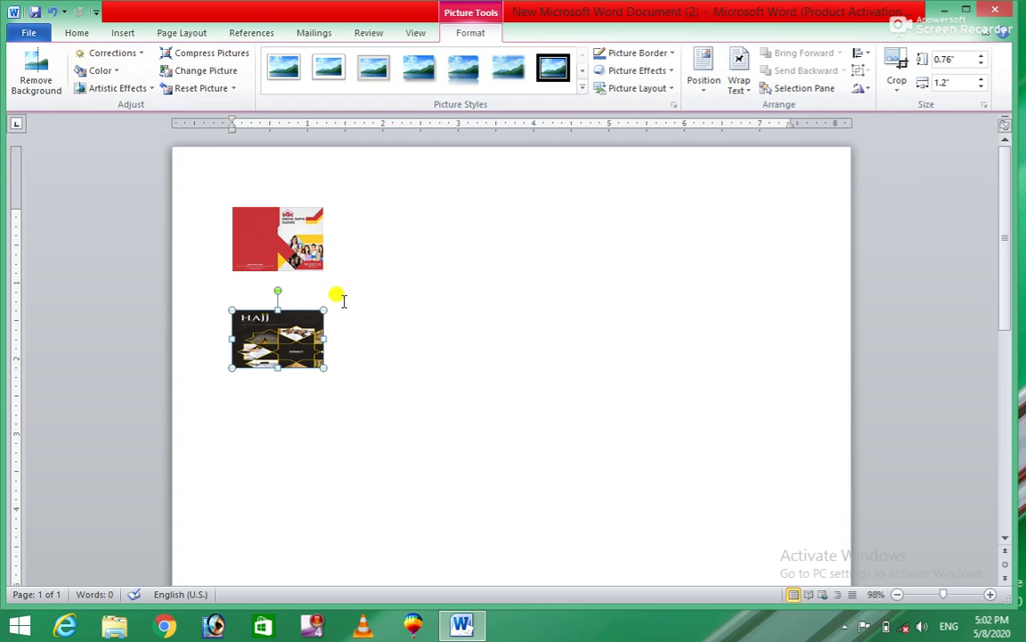
left_click(337, 350)
key("Return")
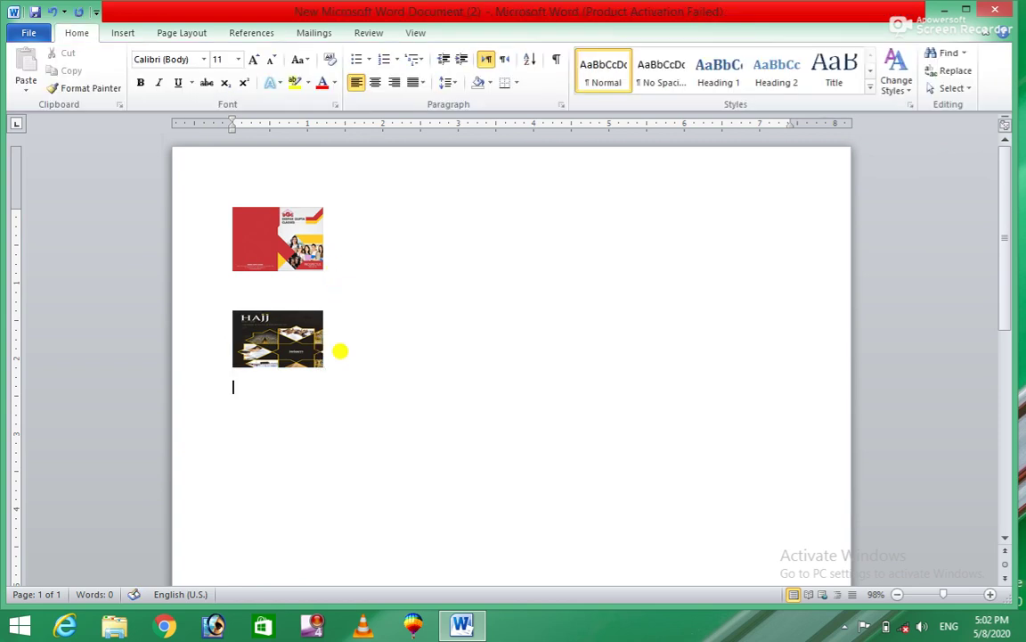
left_click(126, 31)
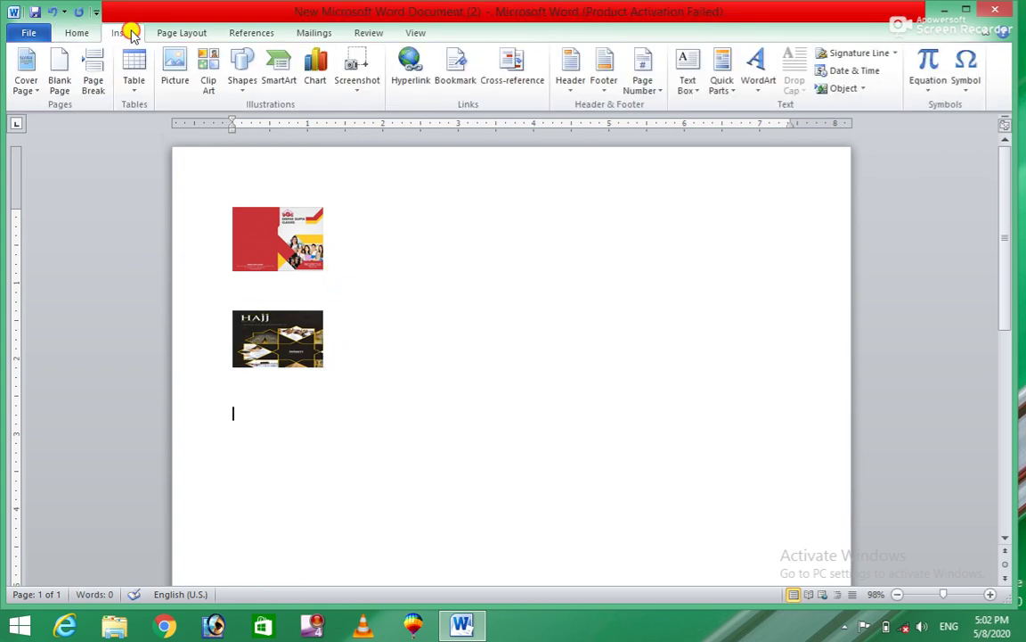
Insert image 009, the orange-teal brochure, and shrink it to a small thumbnail.
left_click(178, 65)
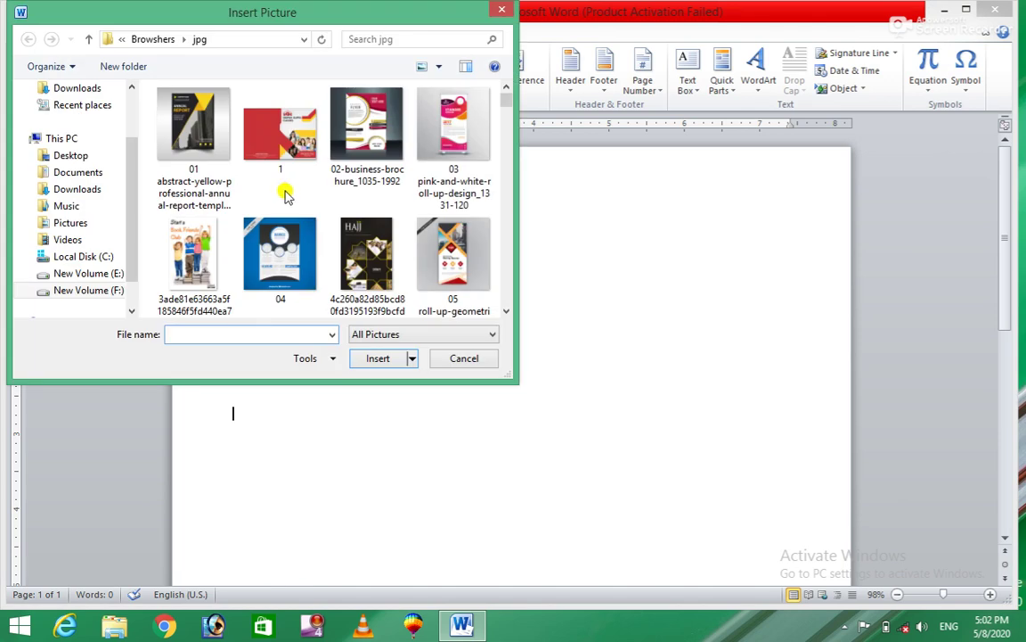
left_click_drag(506, 96, 506, 116)
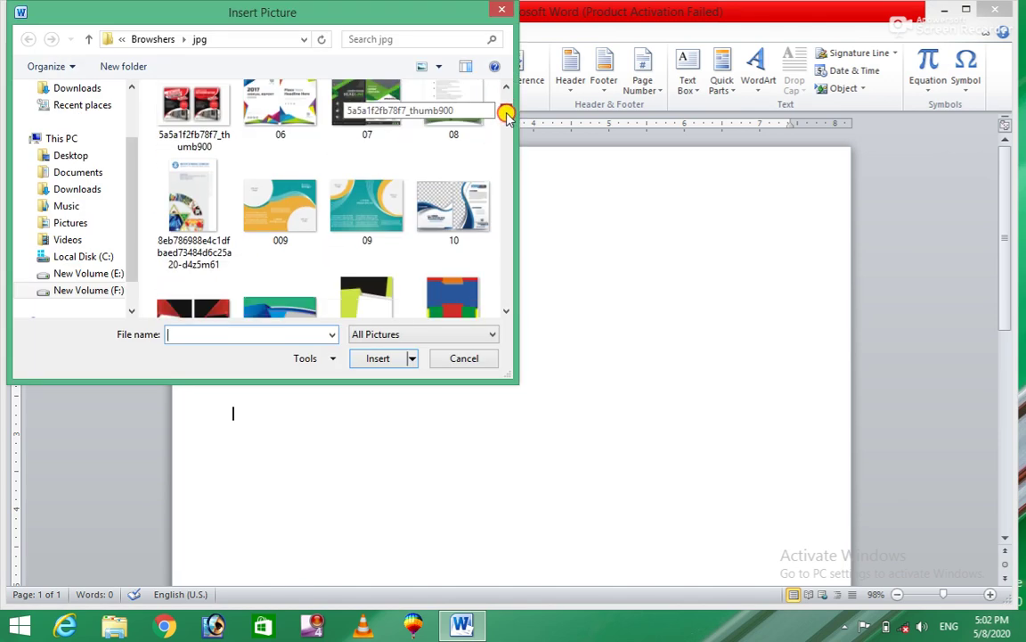
left_click(270, 234)
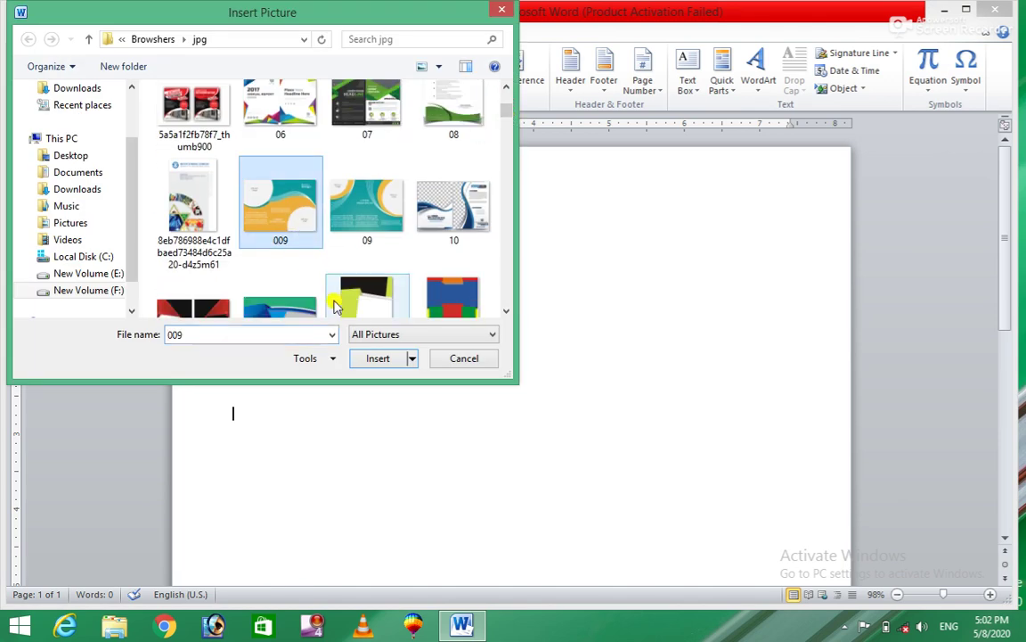
left_click(369, 361)
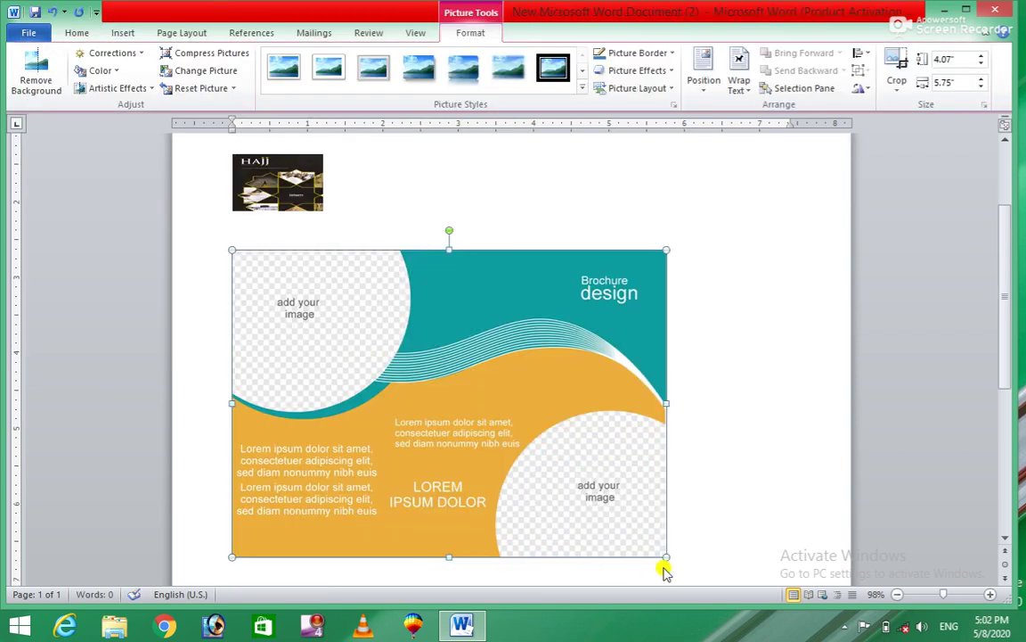
left_click_drag(659, 547, 267, 308)
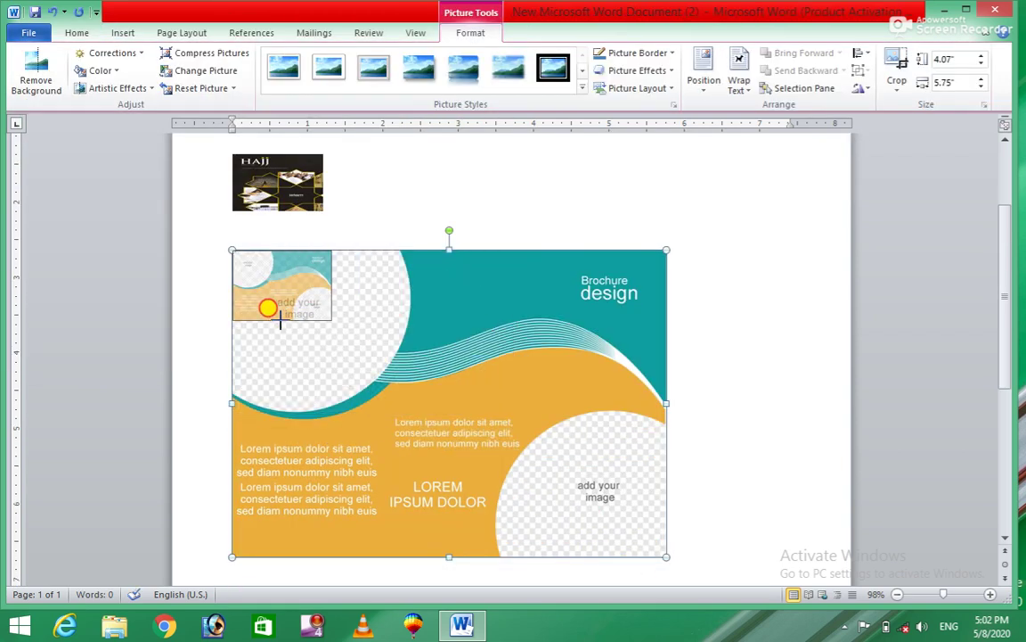
left_click(359, 313)
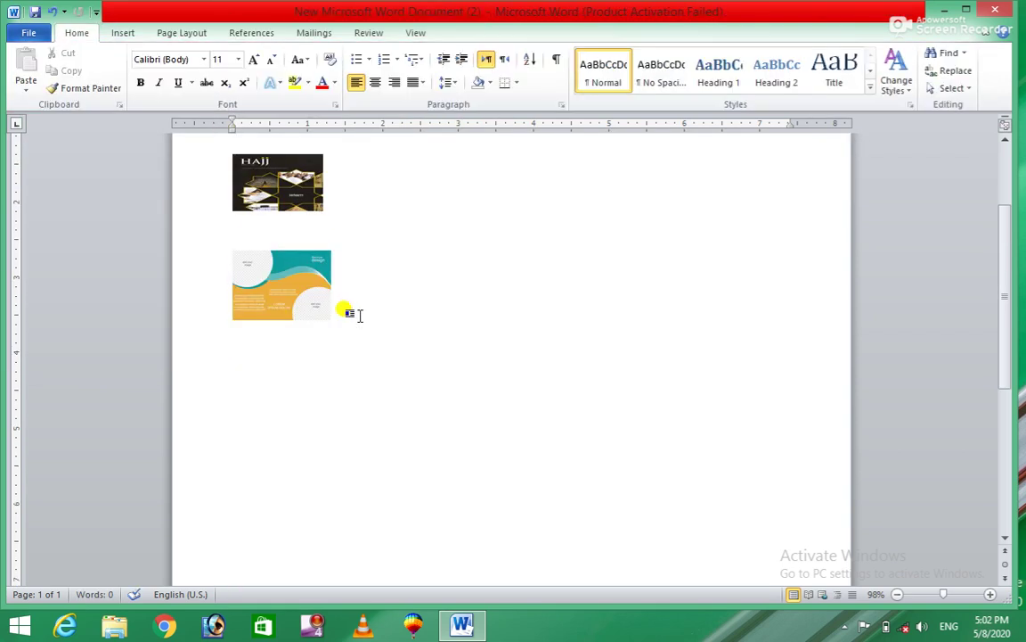
Insert picture file 17, the blue-and-black wave design.
left_click(116, 33)
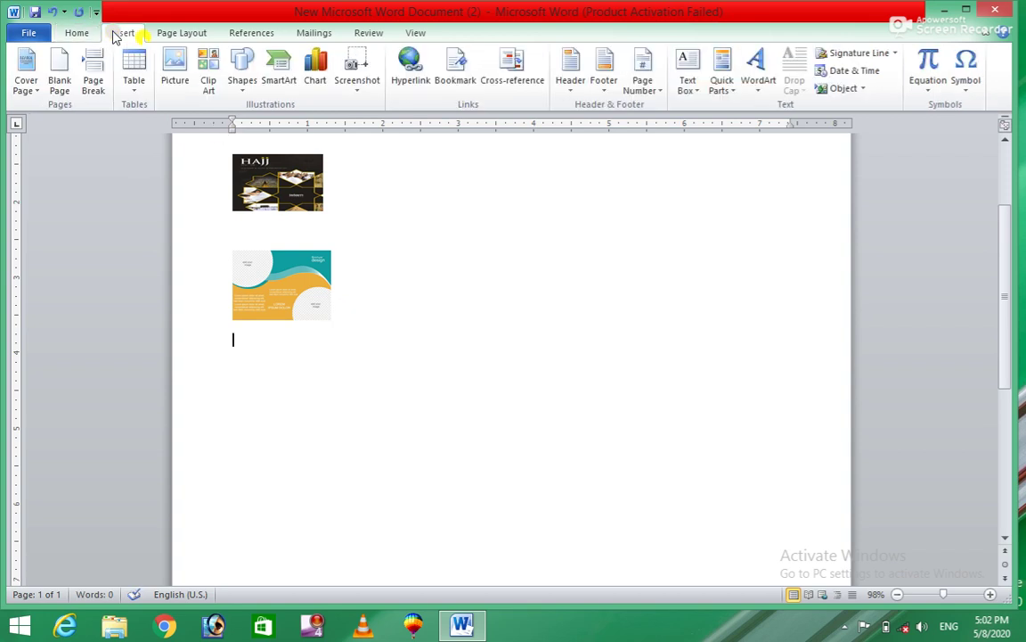
left_click(174, 67)
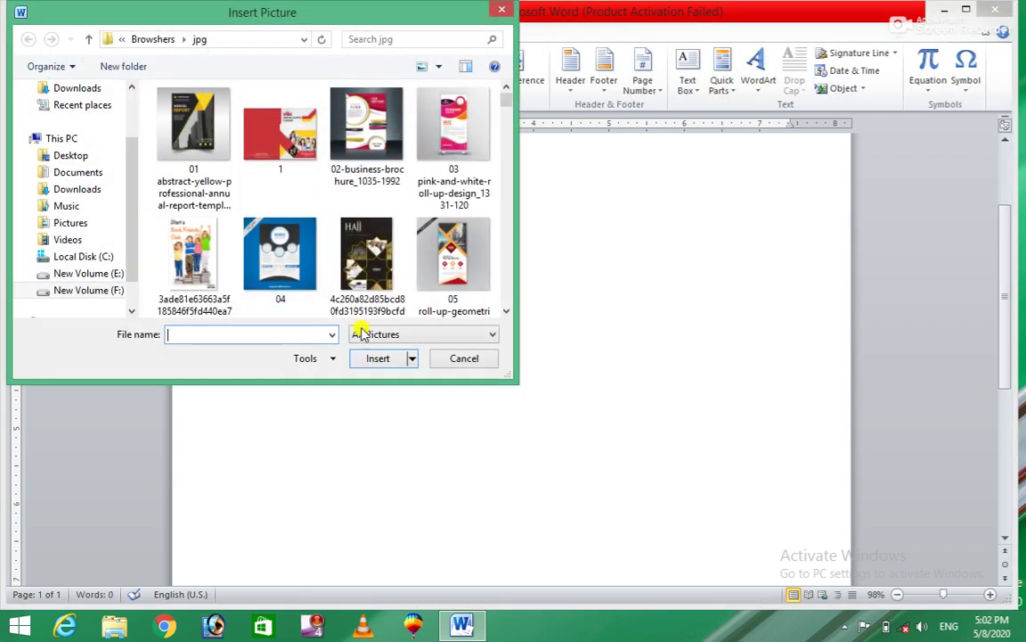
left_click(506, 311)
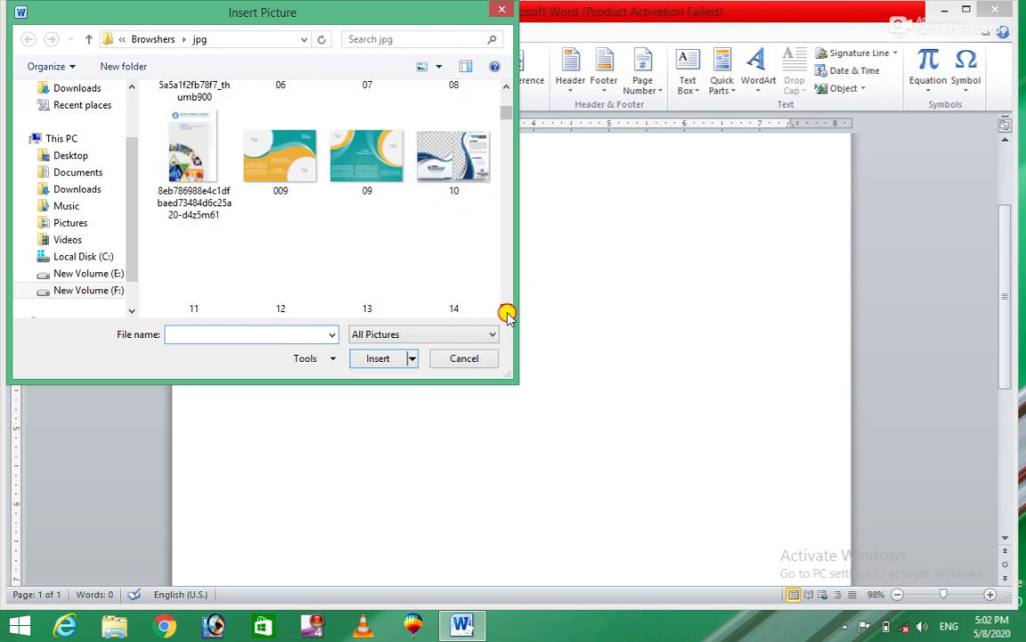
left_click(506, 311)
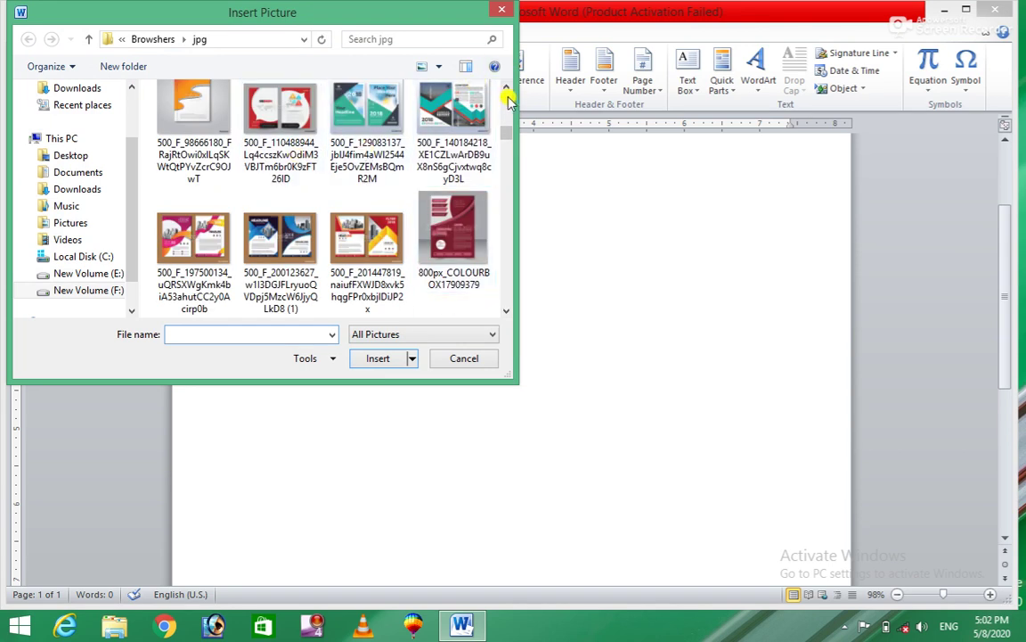
left_click(506, 87)
left_click(348, 165)
left_click(375, 360)
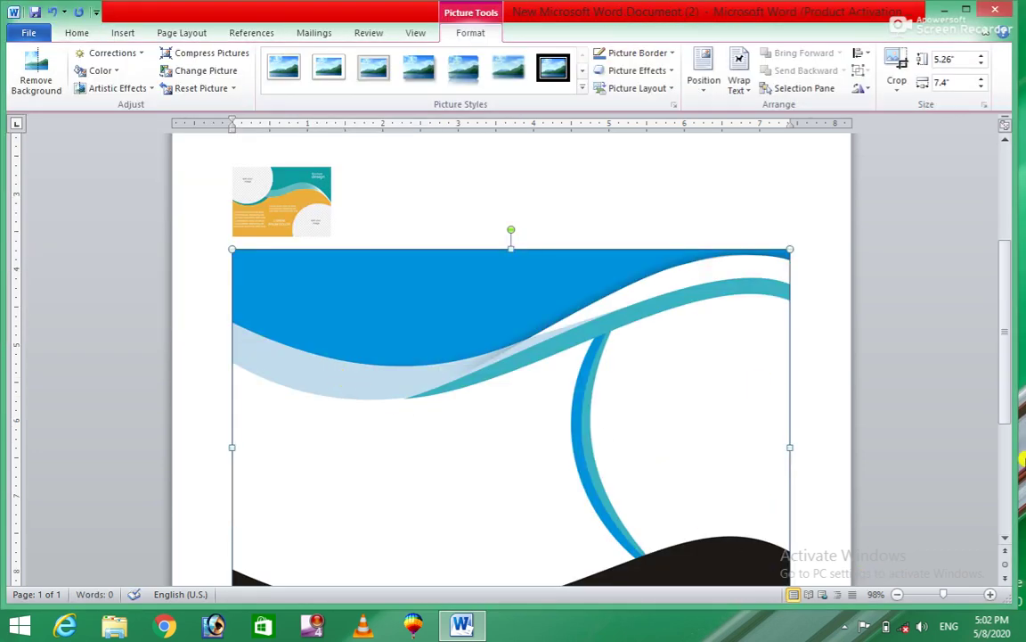
Shrink the wave picture to a thumbnail and add blank lines between it and the brochure picture.
left_click_drag(1006, 402, 1008, 419)
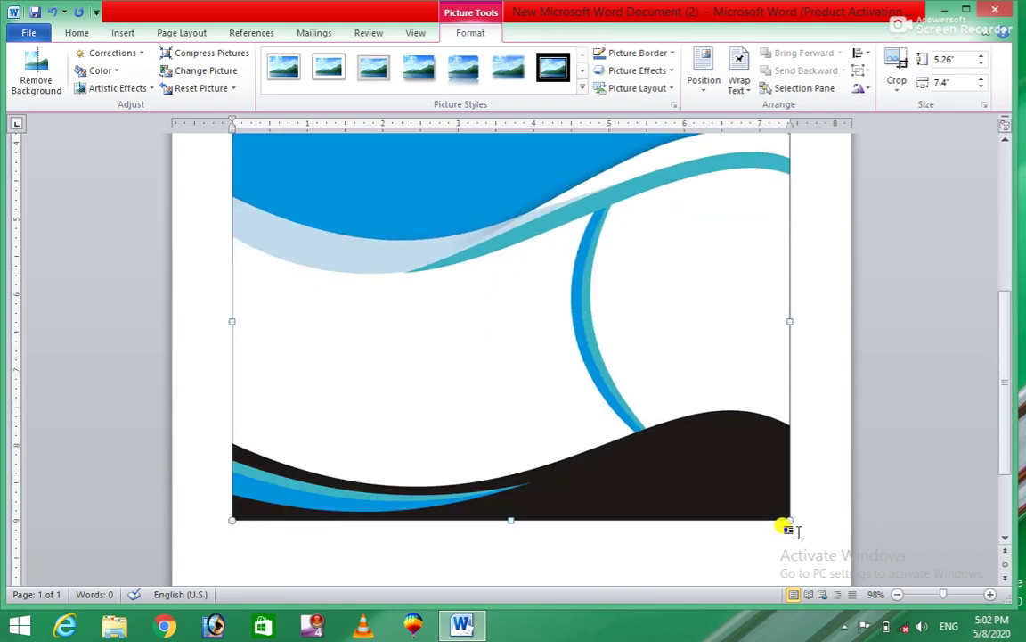
left_click_drag(639, 381, 351, 177)
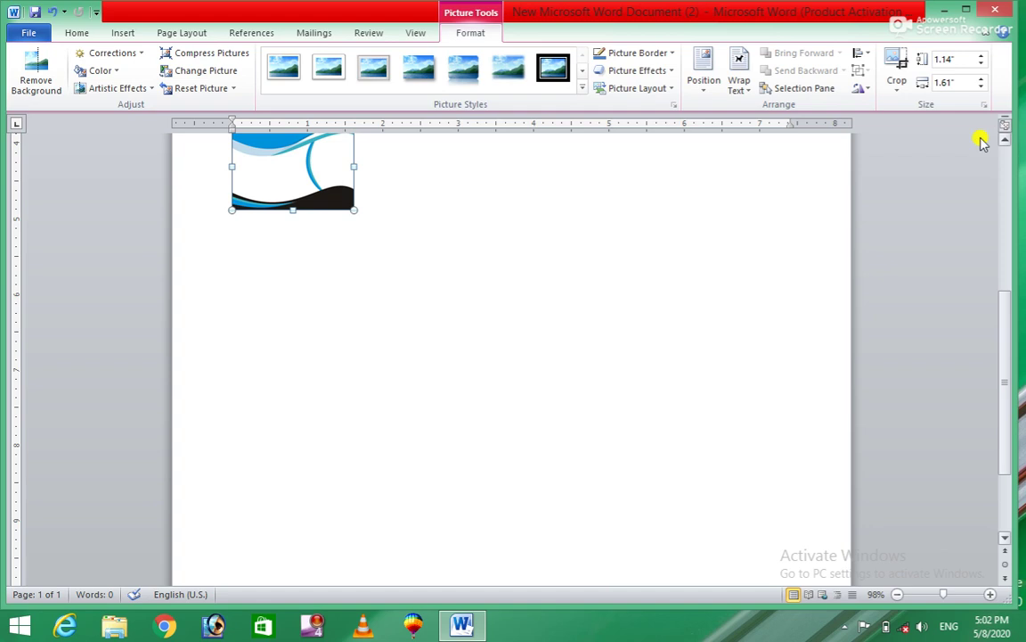
scroll(1003, 143, "up", 1)
scroll(1005, 138, "up", 1)
scroll(1005, 138, "up", 2)
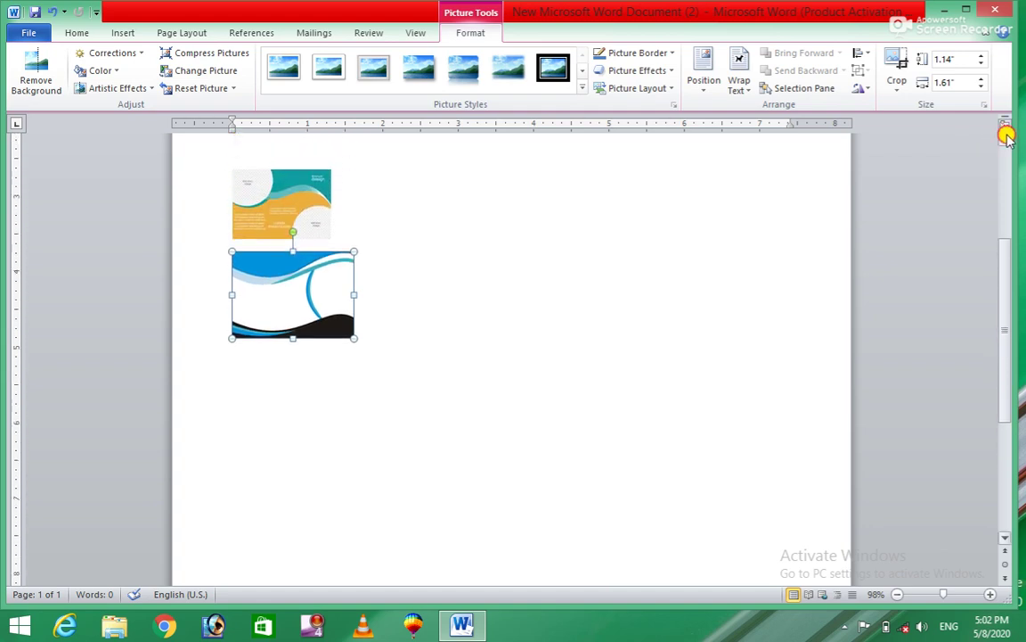
scroll(1007, 137, "up", 1)
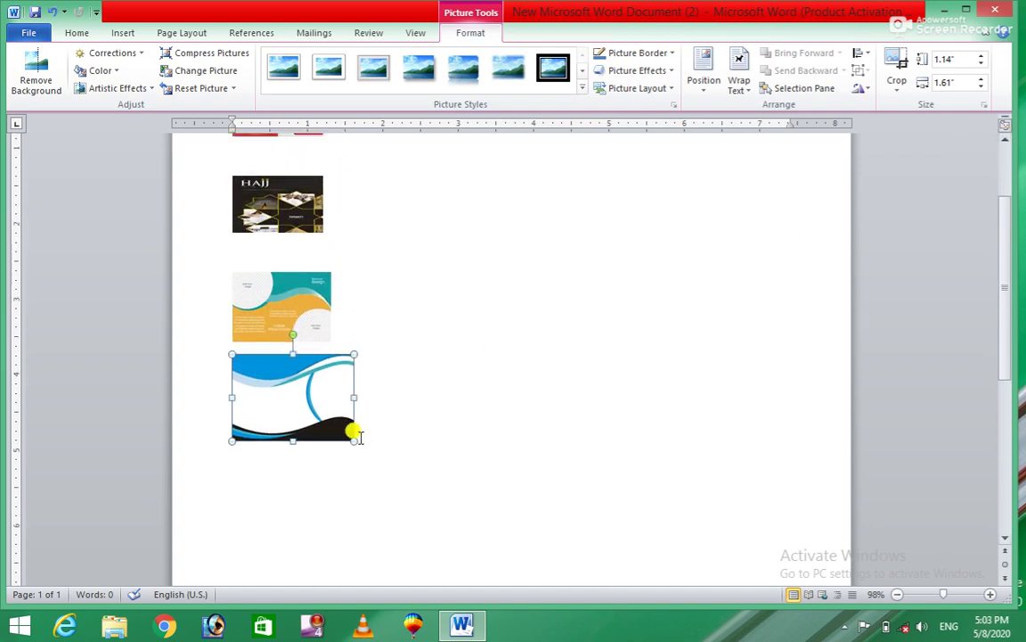
left_click_drag(352, 438, 329, 423)
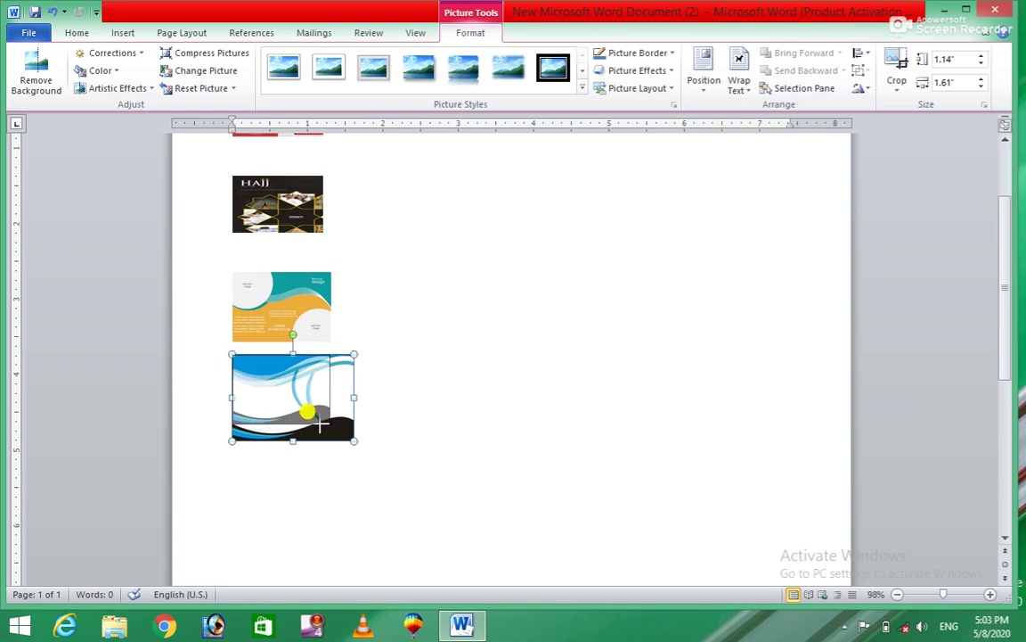
left_click(342, 392)
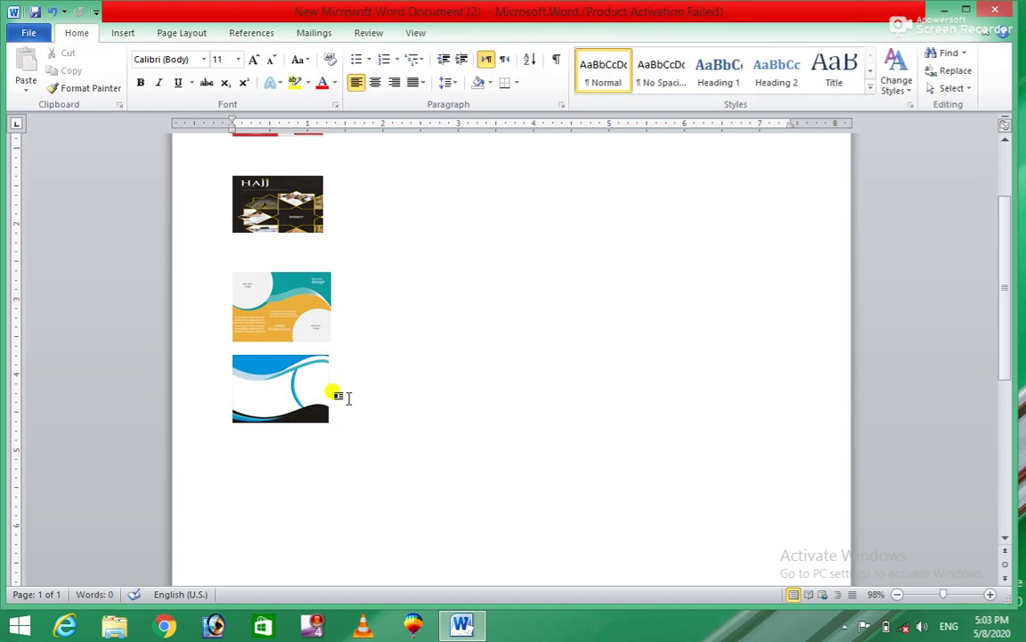
key("Return")
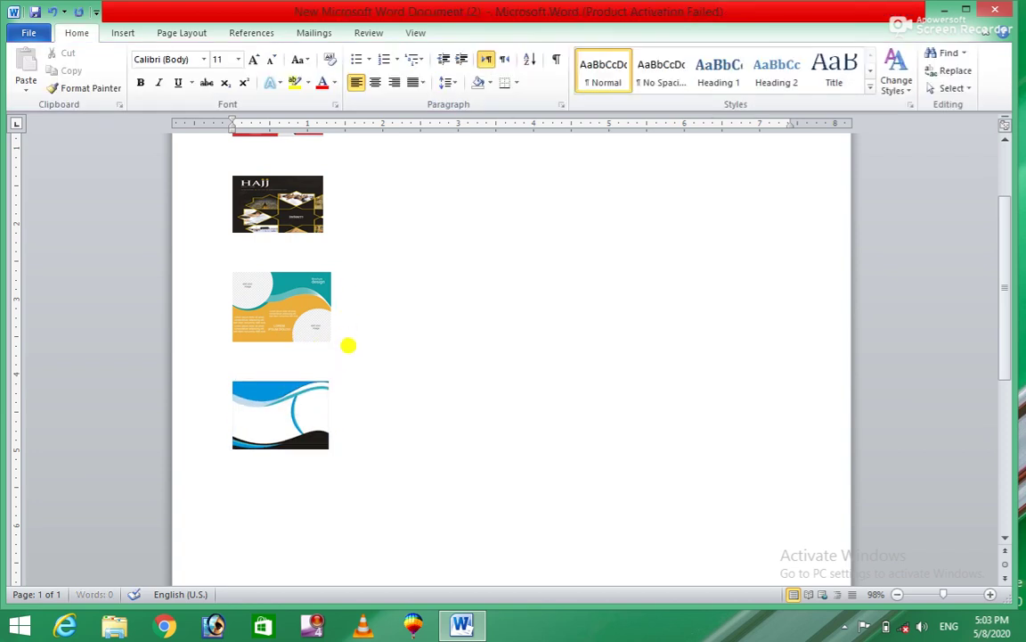
key("Return")
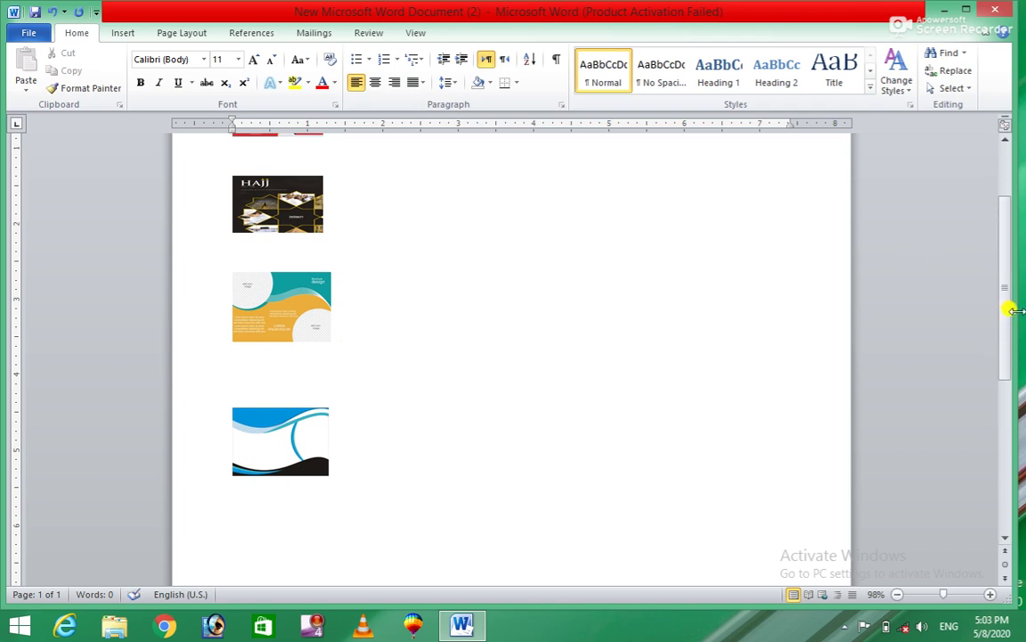
Select each picture in turn (red brochure, Hajj, teal-orange brochure, wave) with the References tools showing.
left_click_drag(1010, 319, 1002, 229)
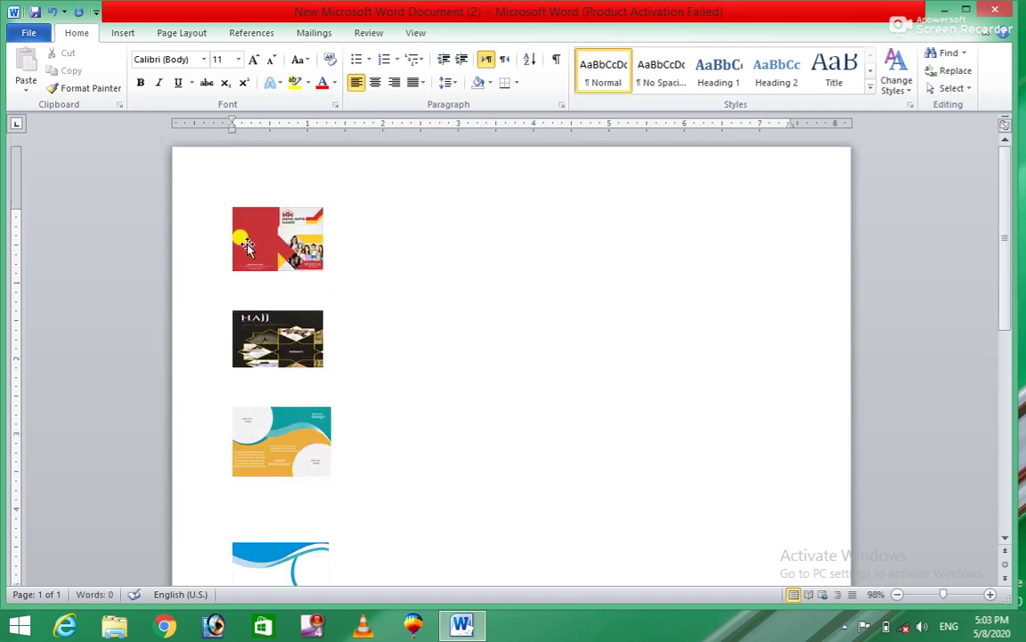
left_click(246, 246)
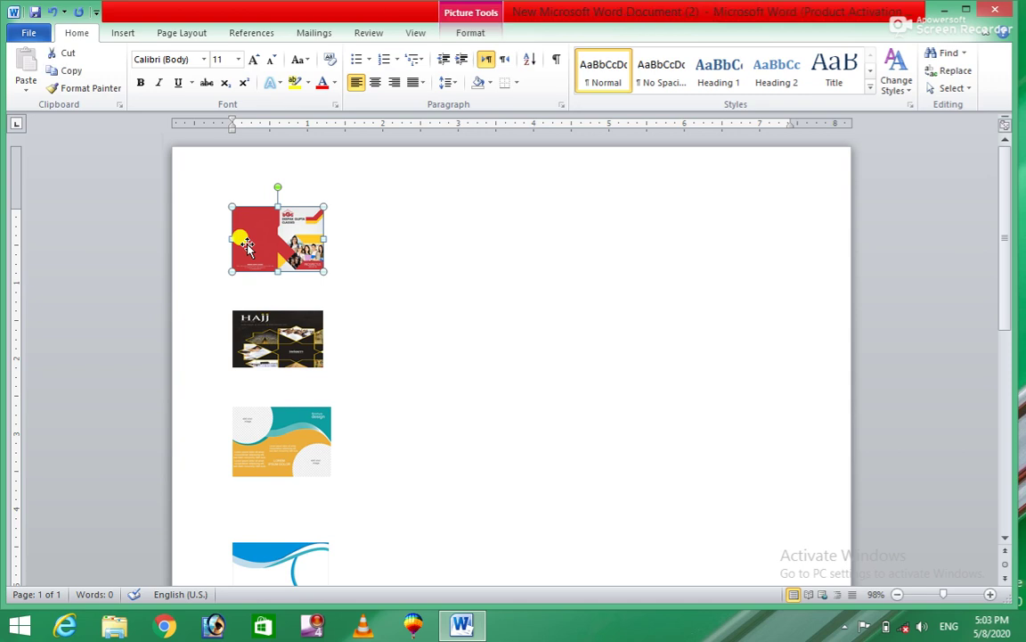
left_click(255, 33)
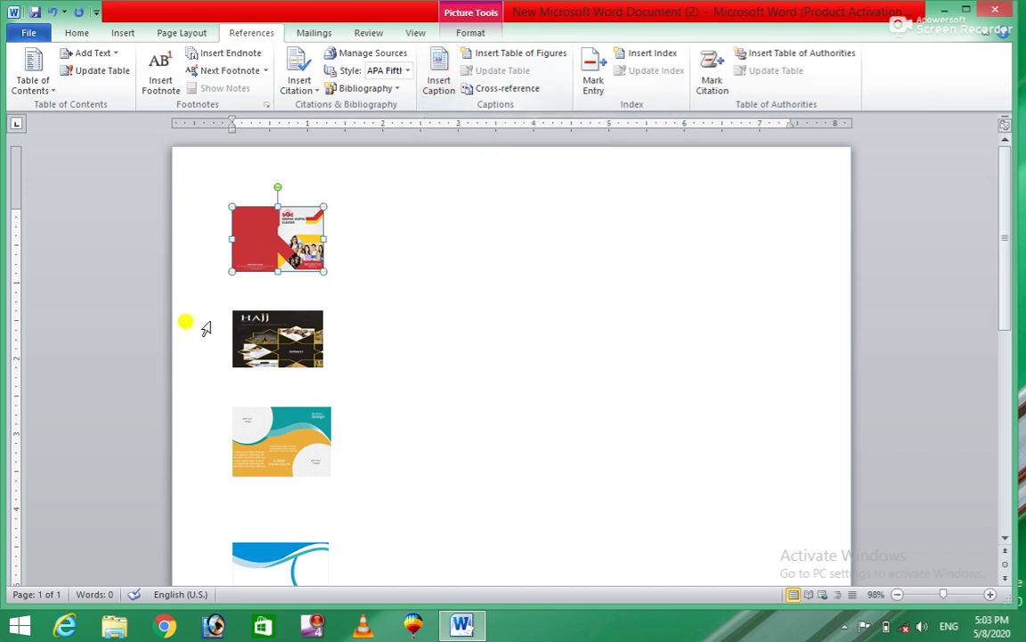
left_click(239, 314)
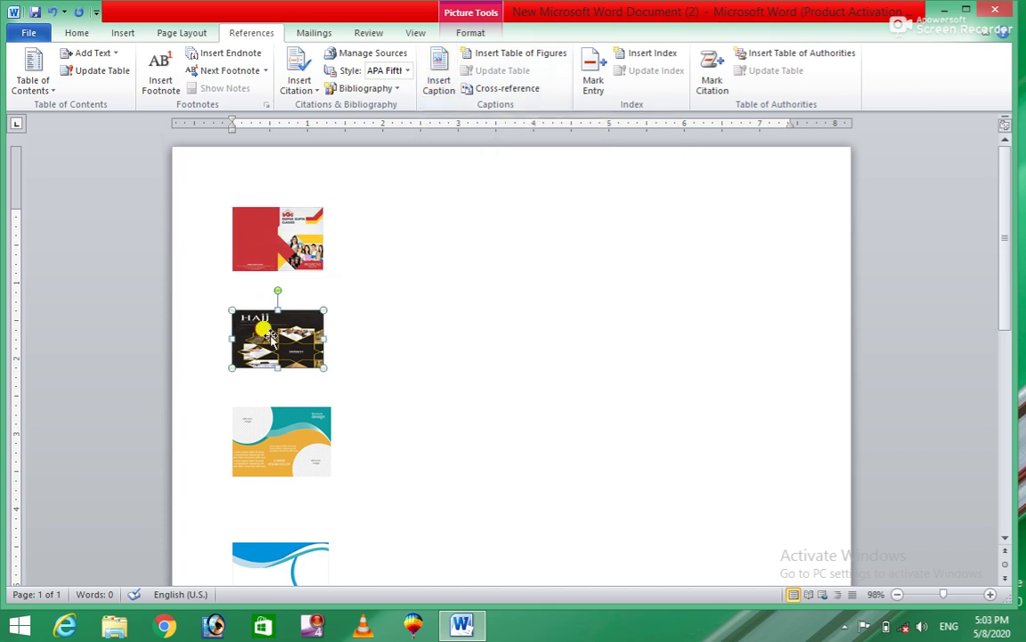
left_click(253, 465)
double_click(243, 564)
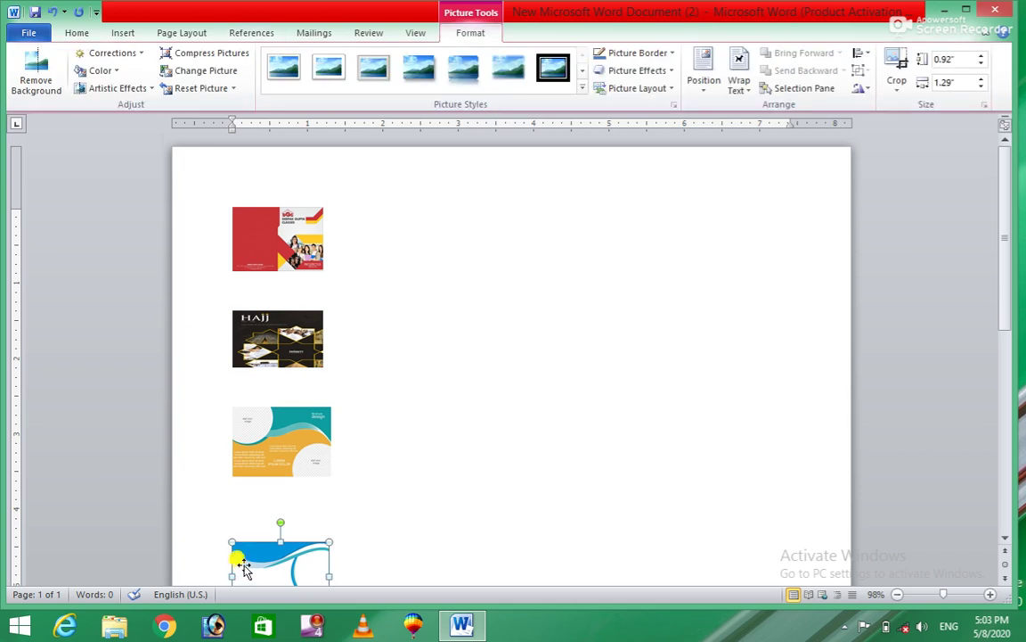
left_click(287, 230)
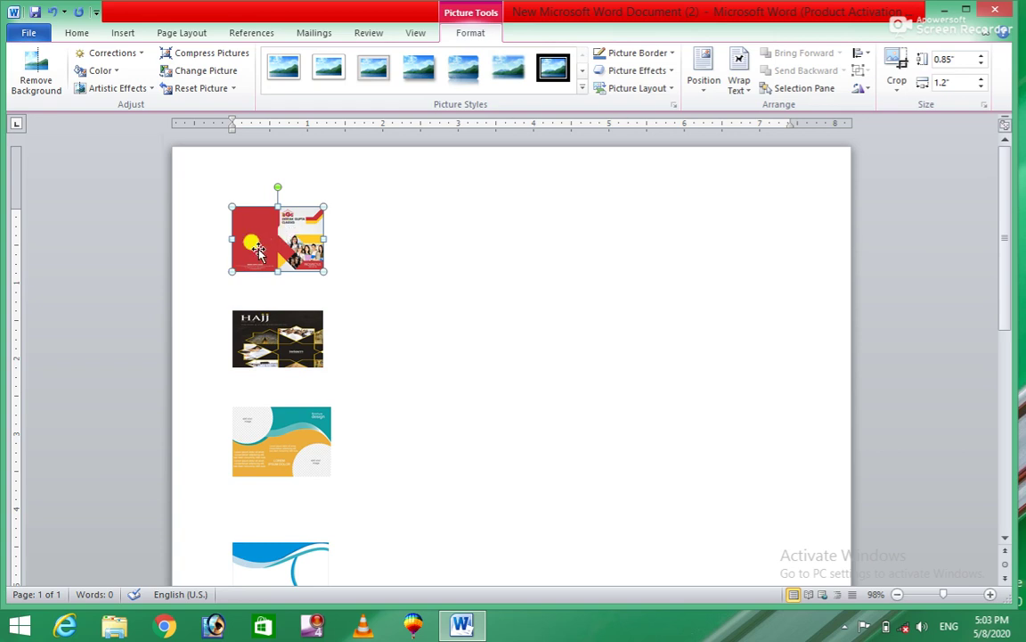
left_click(245, 33)
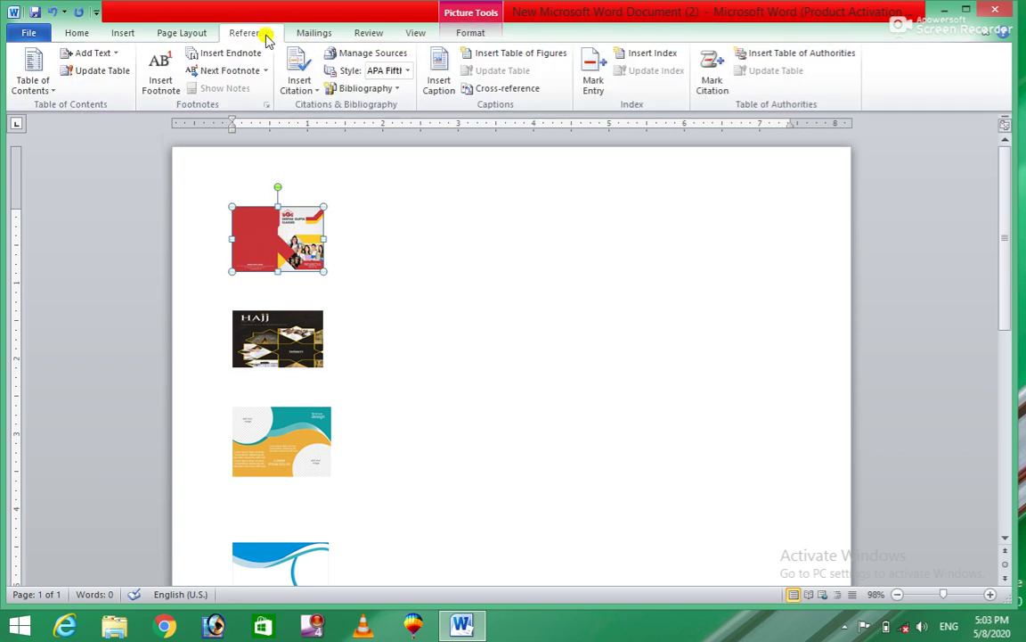
Caption the red picture 'Figure 1' using the Figure label, positioned above the selected item.
left_click(439, 80)
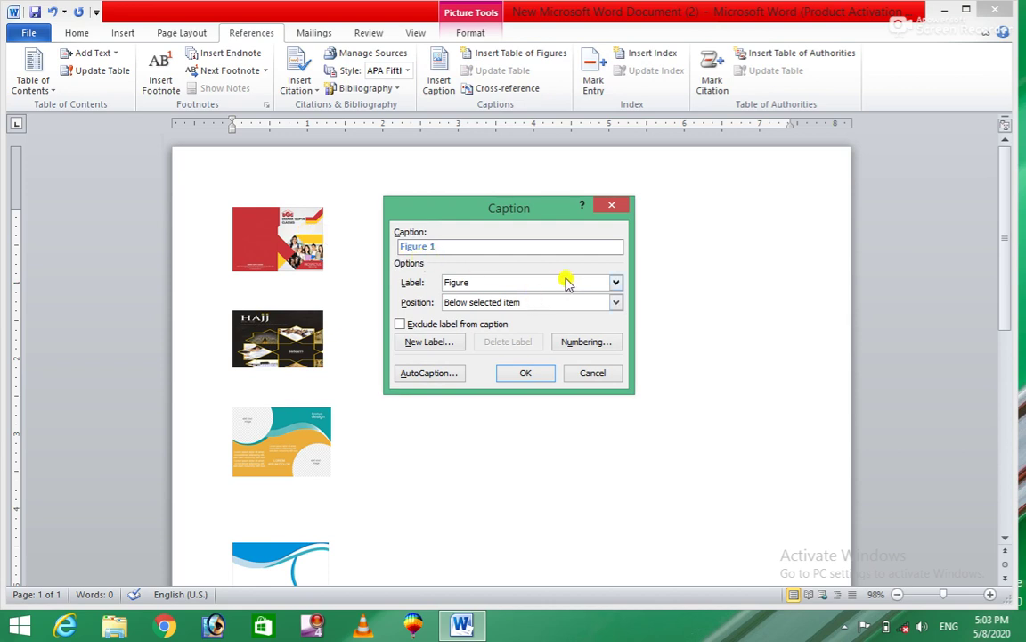
left_click(604, 285)
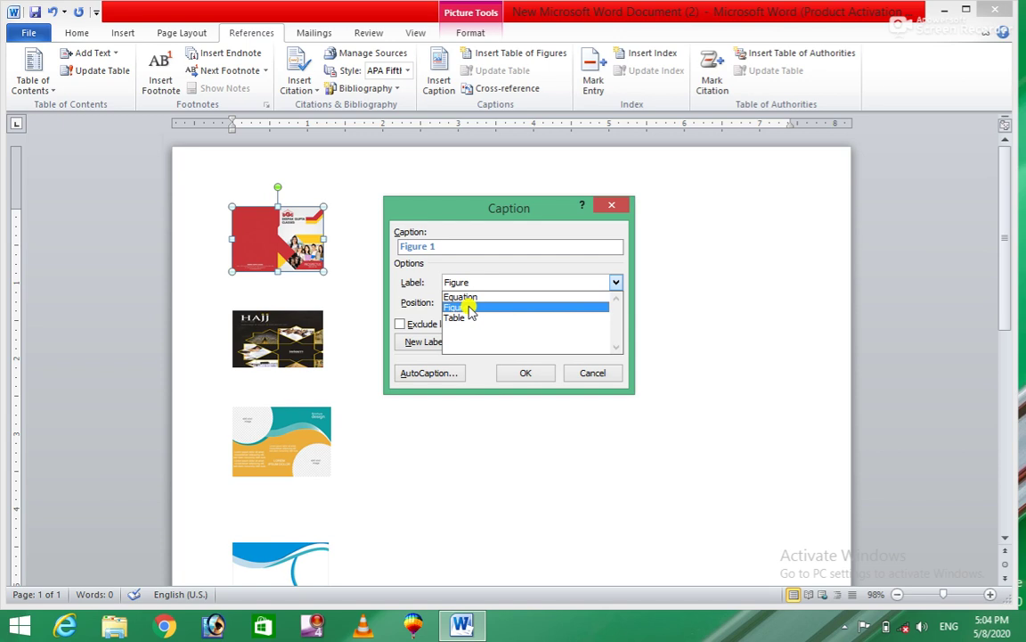
left_click(467, 308)
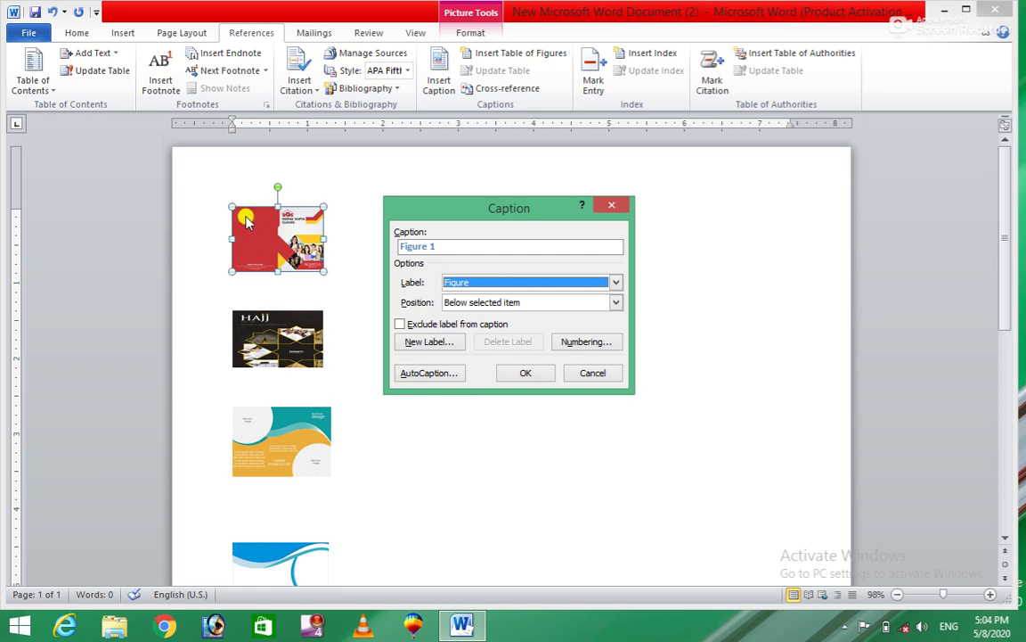
left_click(543, 304)
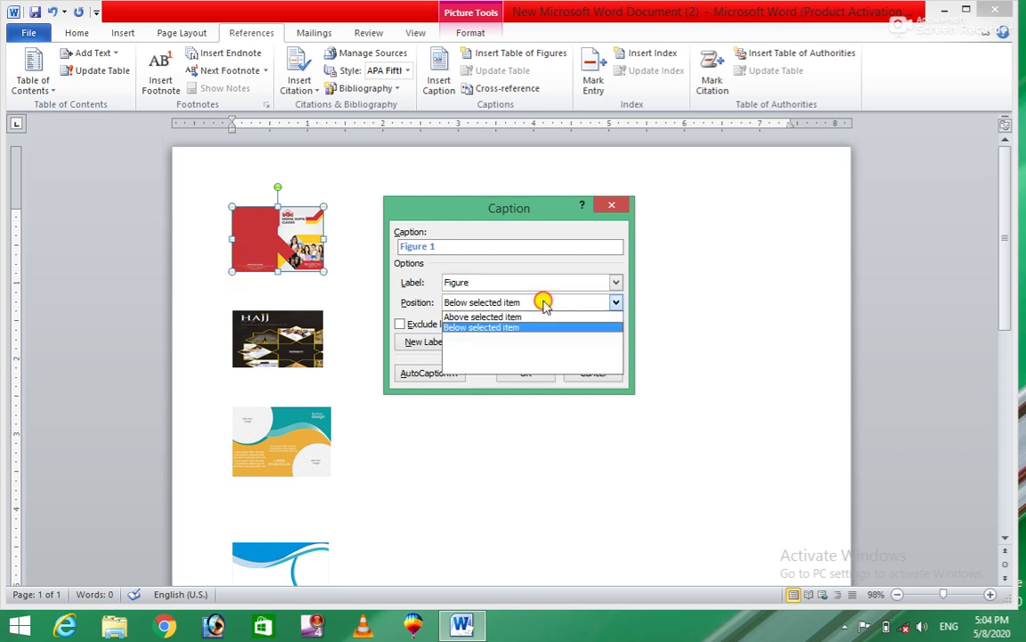
left_click(498, 317)
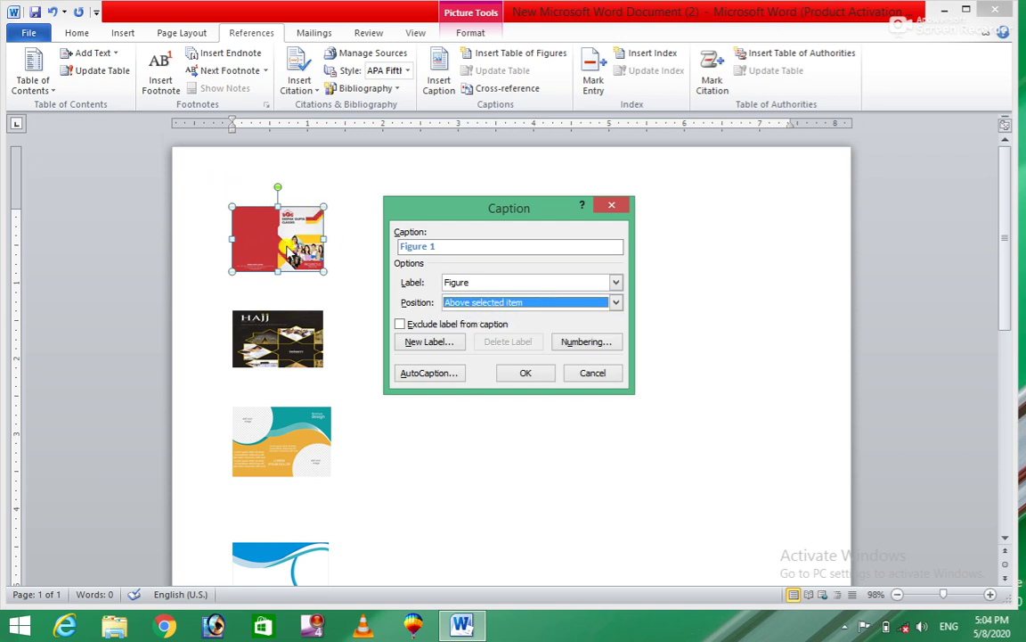
left_click(519, 373)
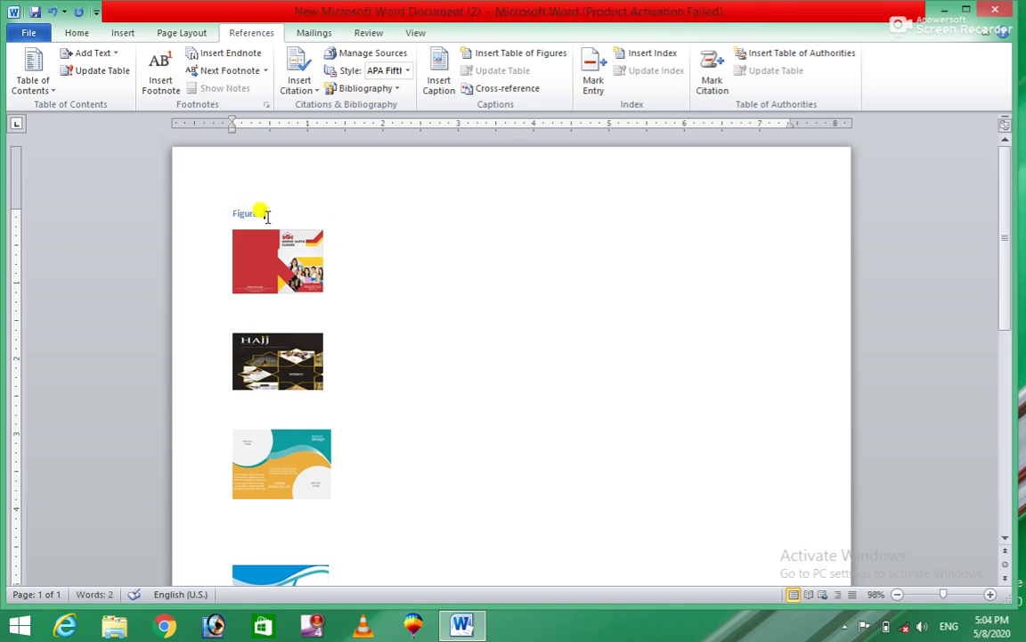
Add Figure 2, 3 and 4 captions to the Hajj, brochure and wave pictures.
left_click(239, 338)
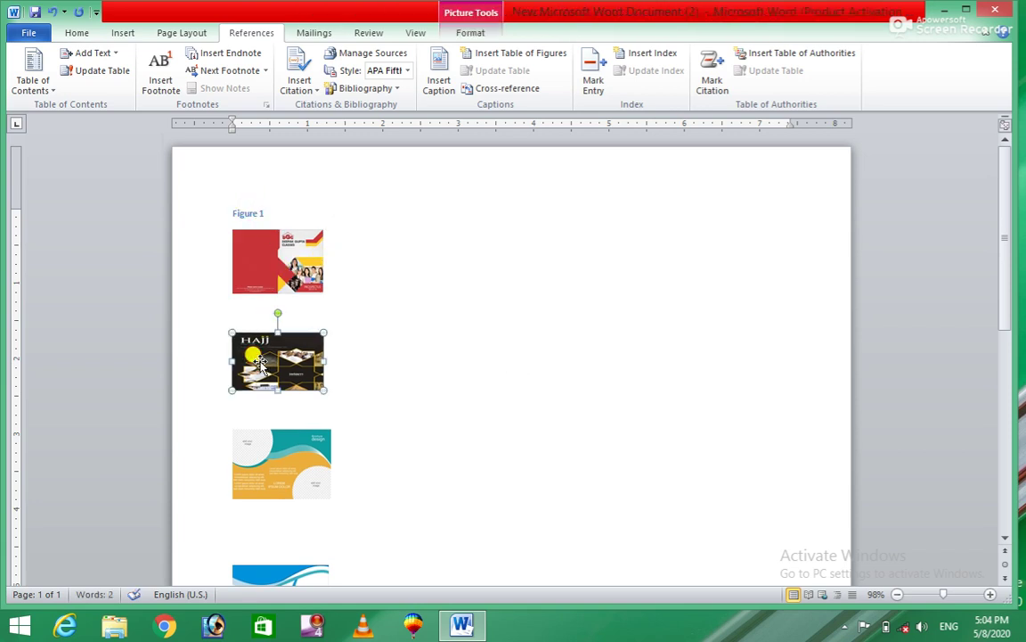
left_click(443, 83)
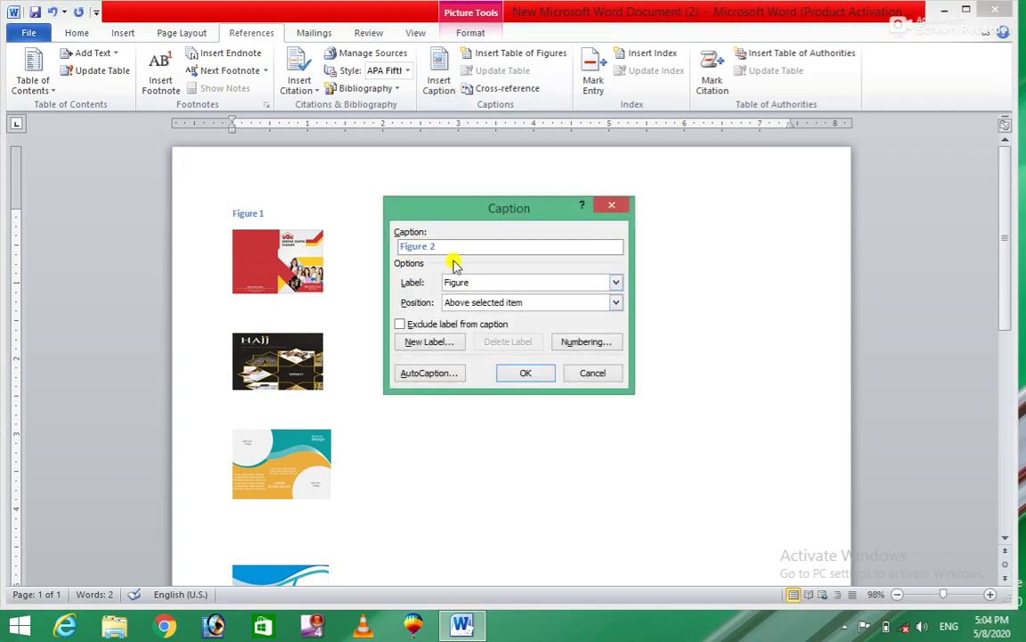
left_click(512, 373)
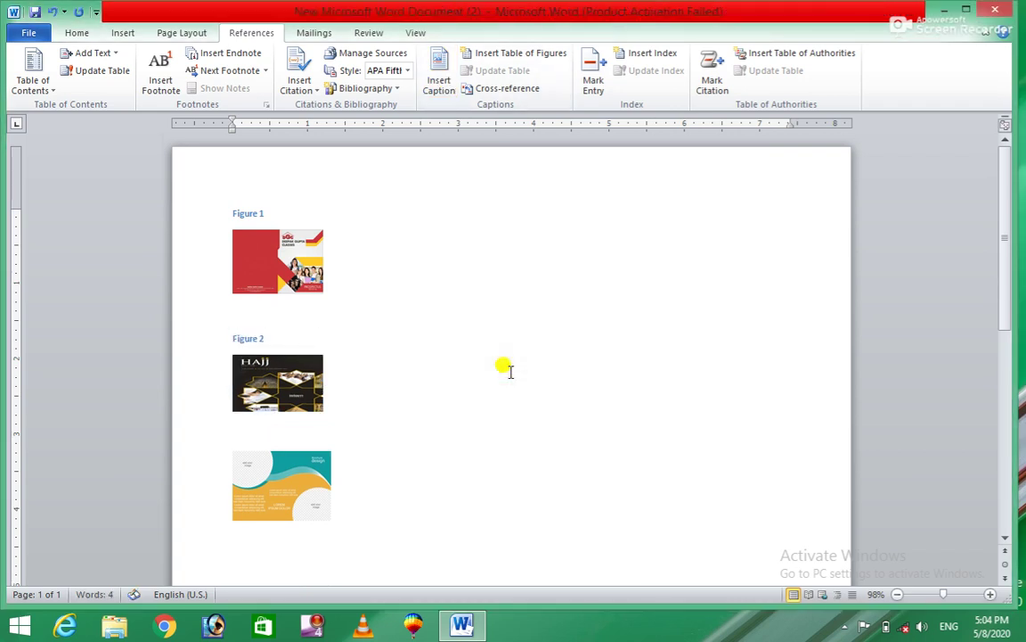
left_click(271, 459)
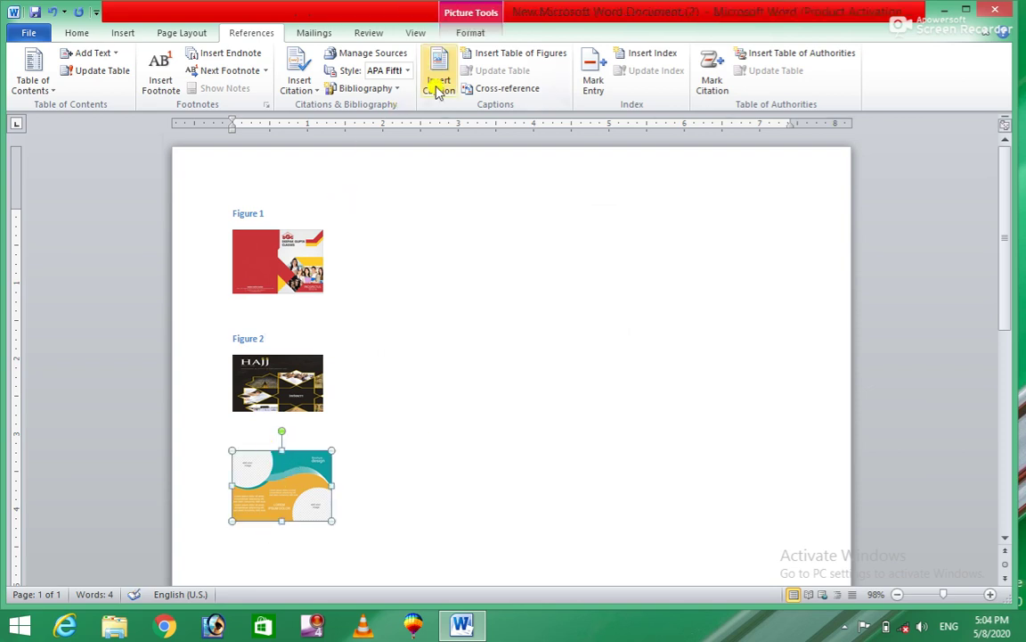
left_click(437, 85)
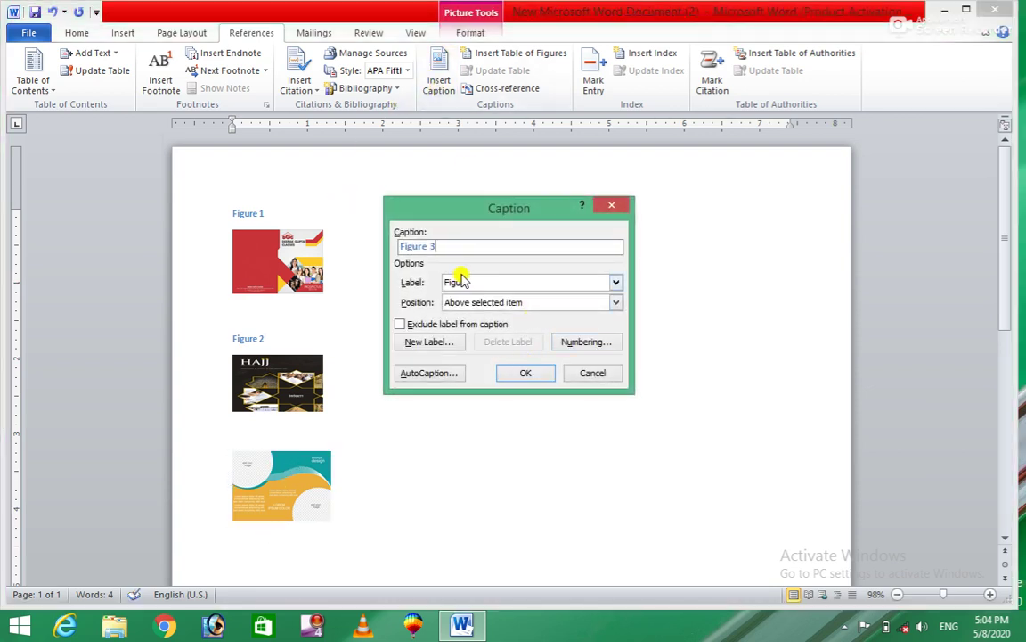
left_click(524, 374)
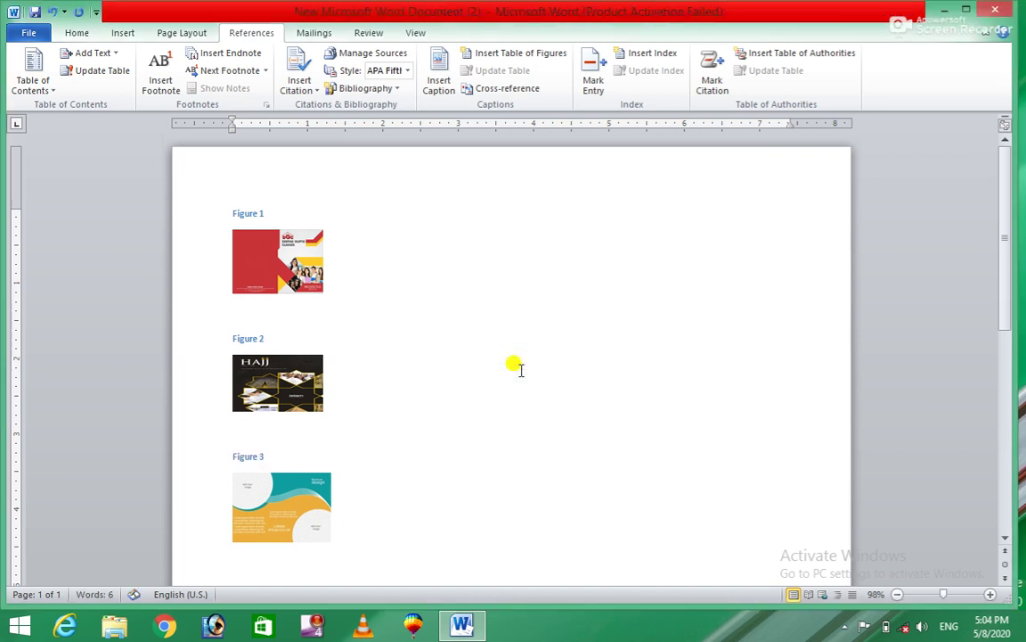
left_click_drag(1003, 243, 1002, 275)
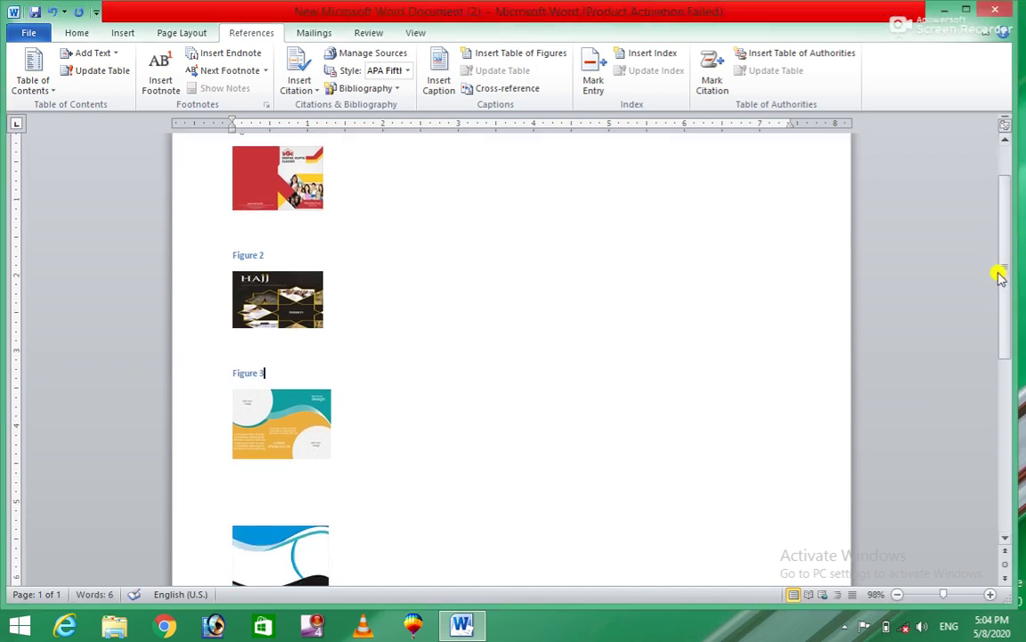
left_click(270, 564)
left_click(437, 80)
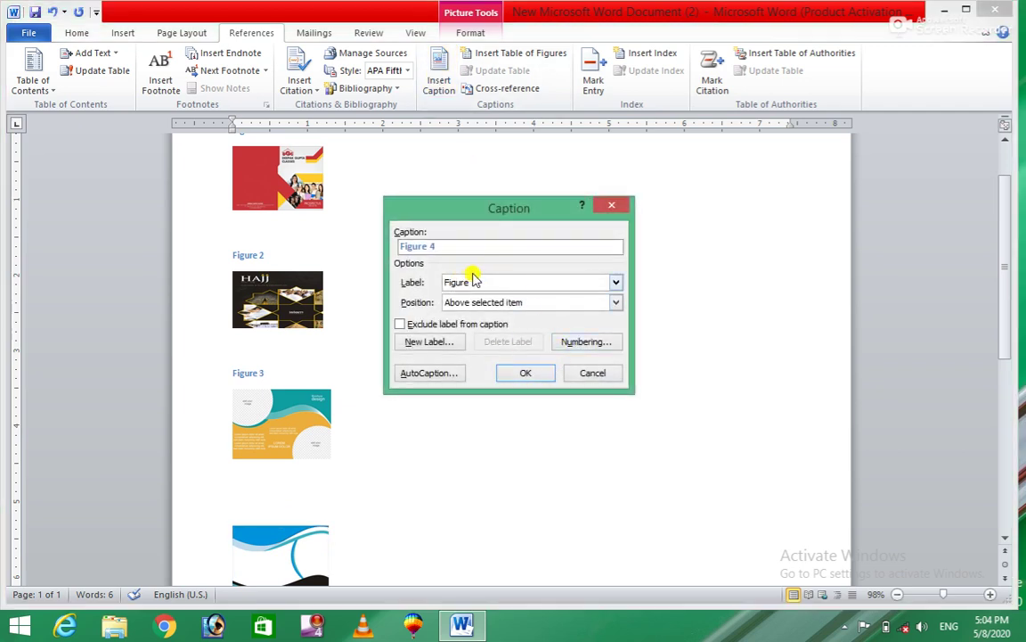
left_click(523, 372)
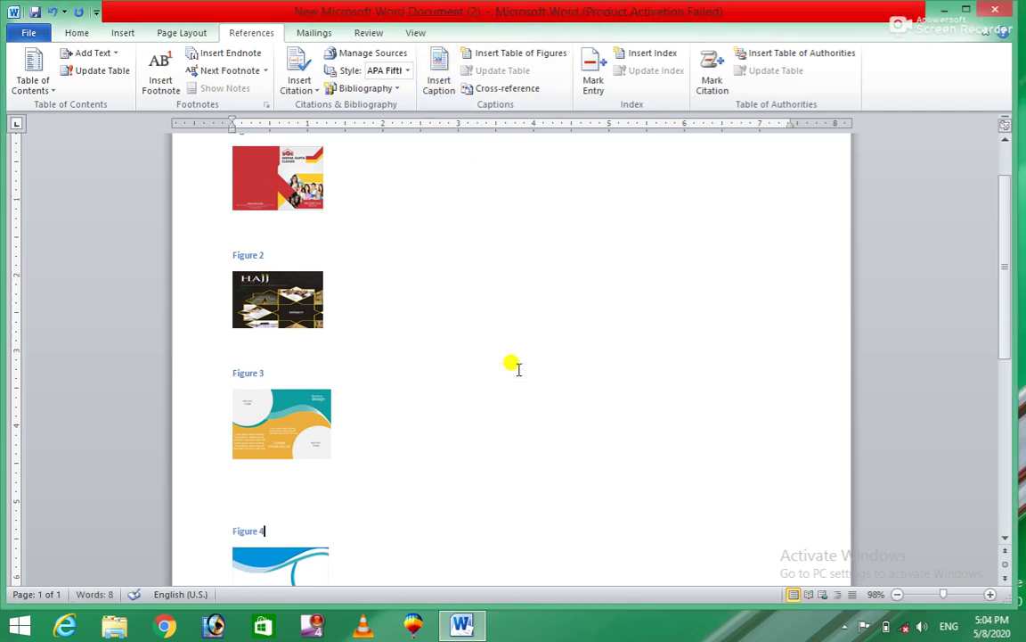
mouse_move(1007, 317)
left_mouse_down()
mouse_move(1006, 359)
mouse_move(1010, 268)
left_mouse_up()
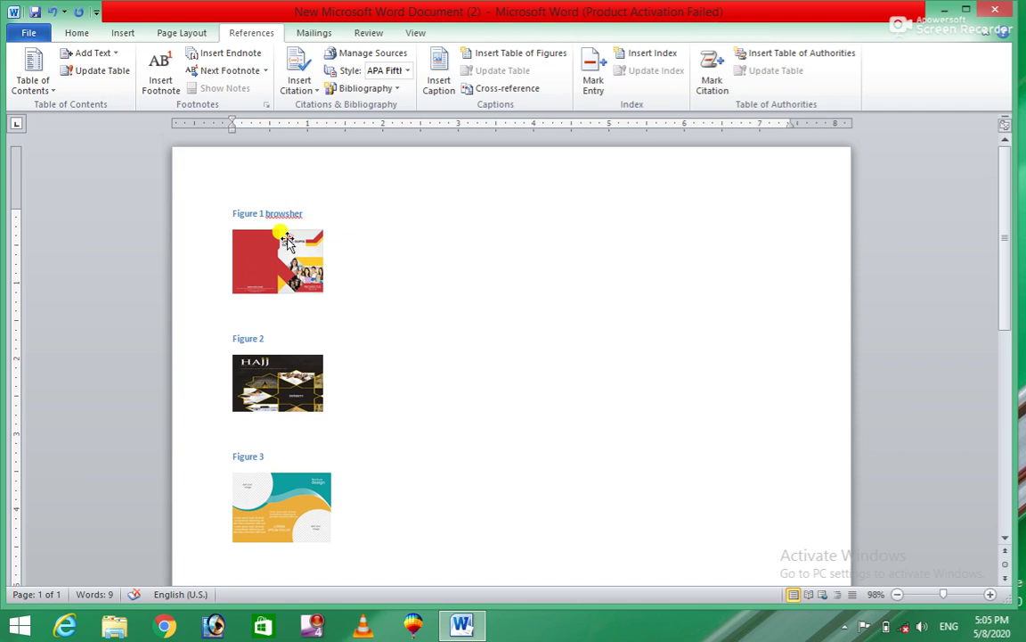
Add an extra Figure caption above the first image, then undo it.
left_click(287, 242)
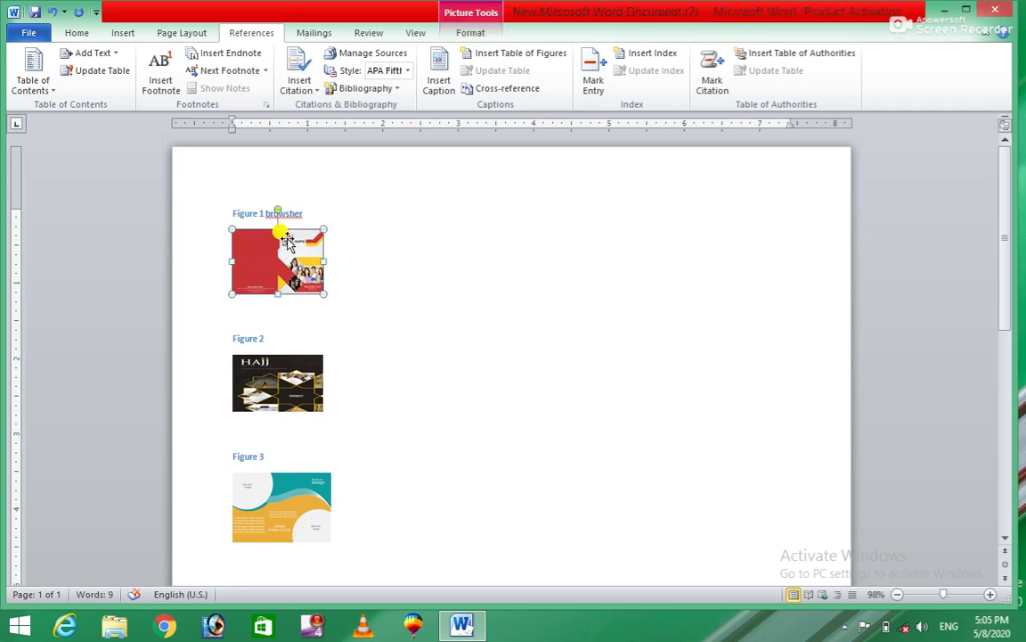
left_click(436, 98)
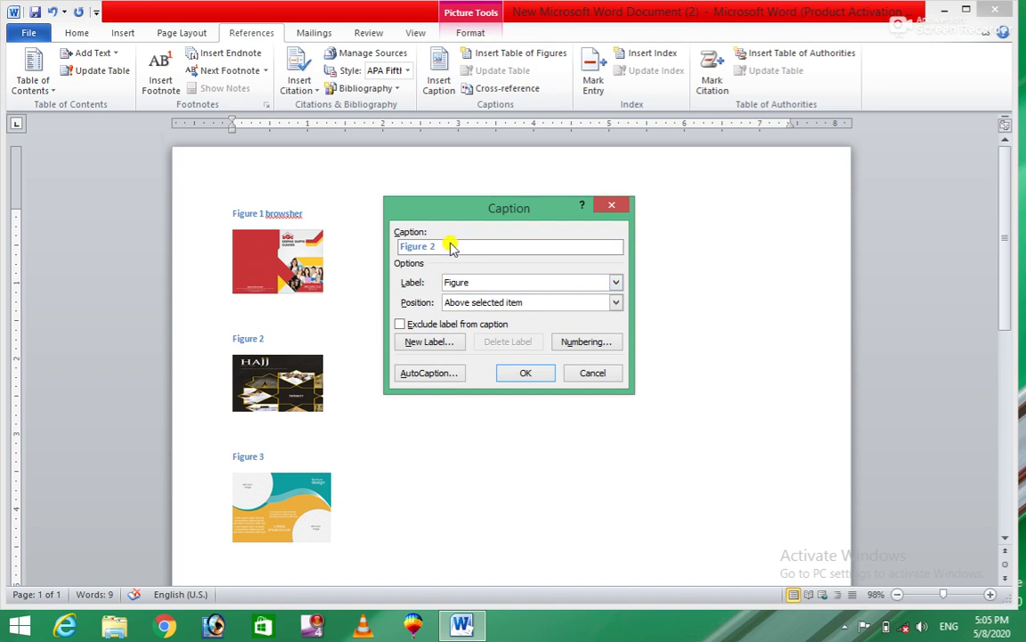
left_click(530, 374)
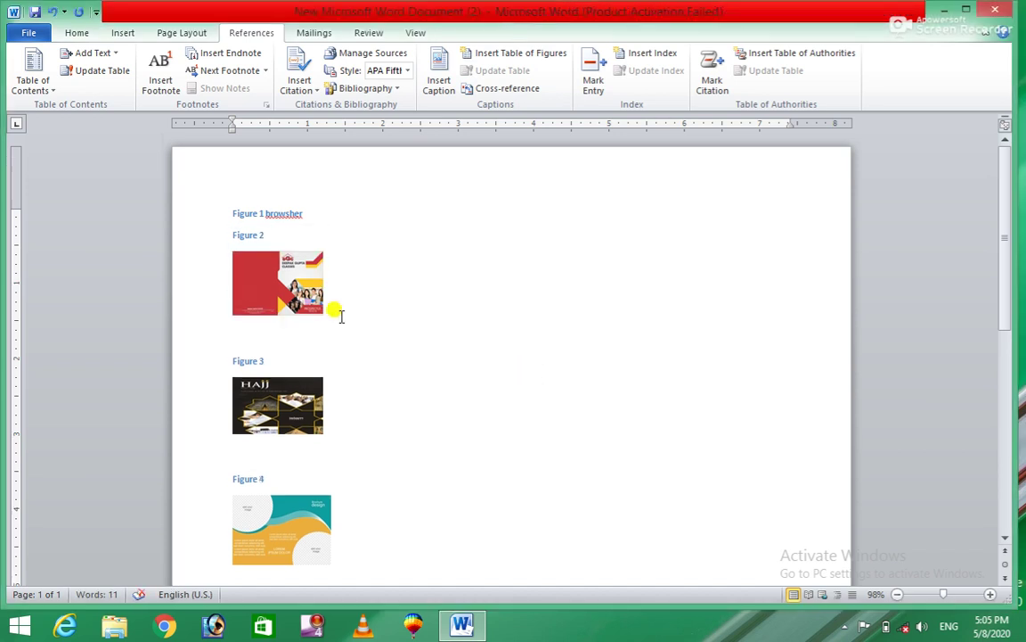
key("ctrl+z")
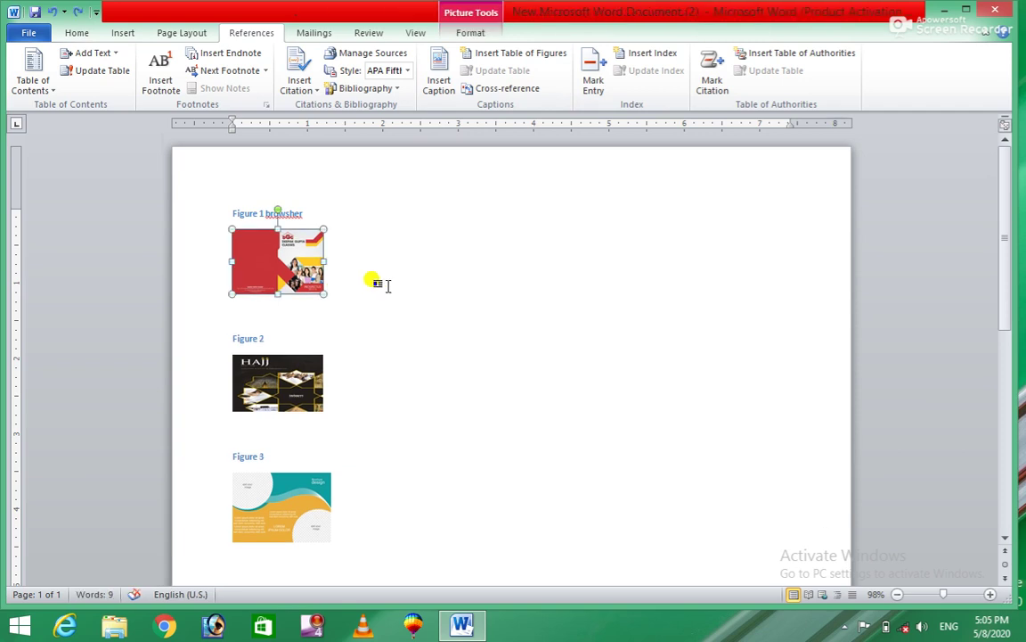
left_click(499, 285)
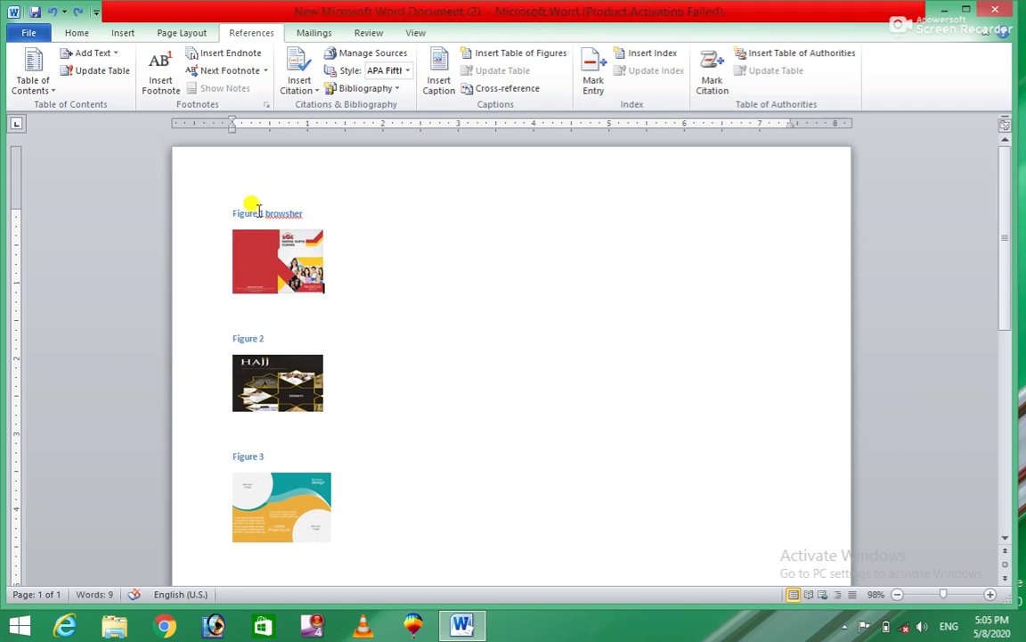
key("ctrl+a")
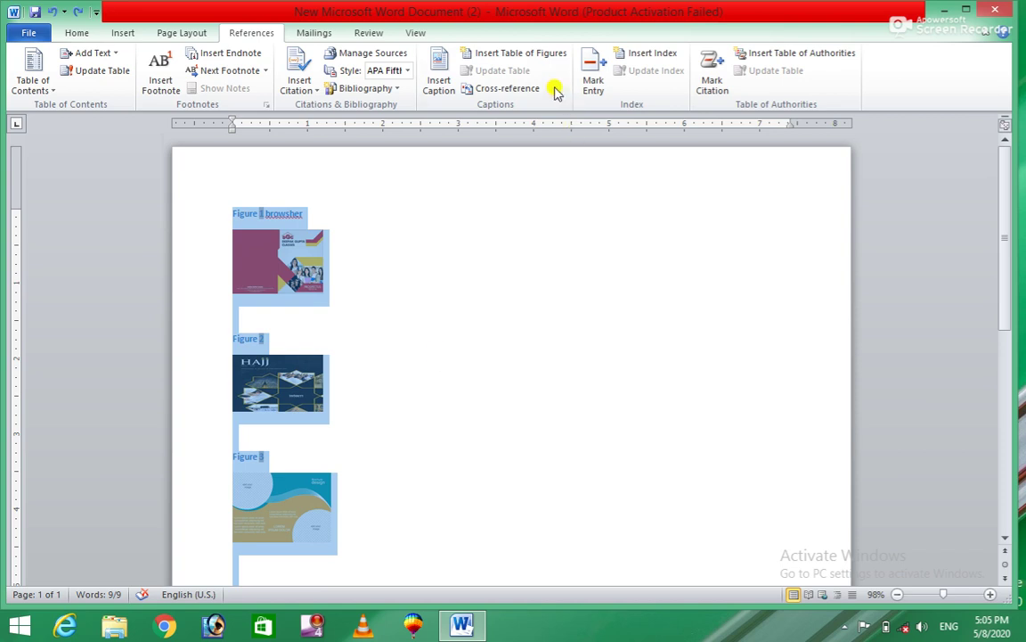
left_click(513, 54)
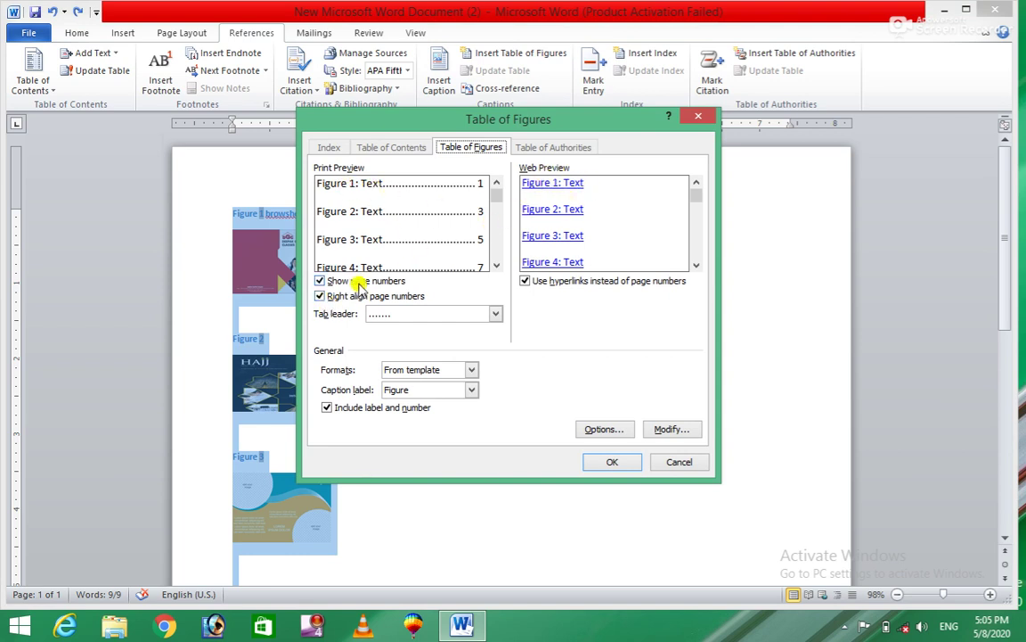
left_click(496, 313)
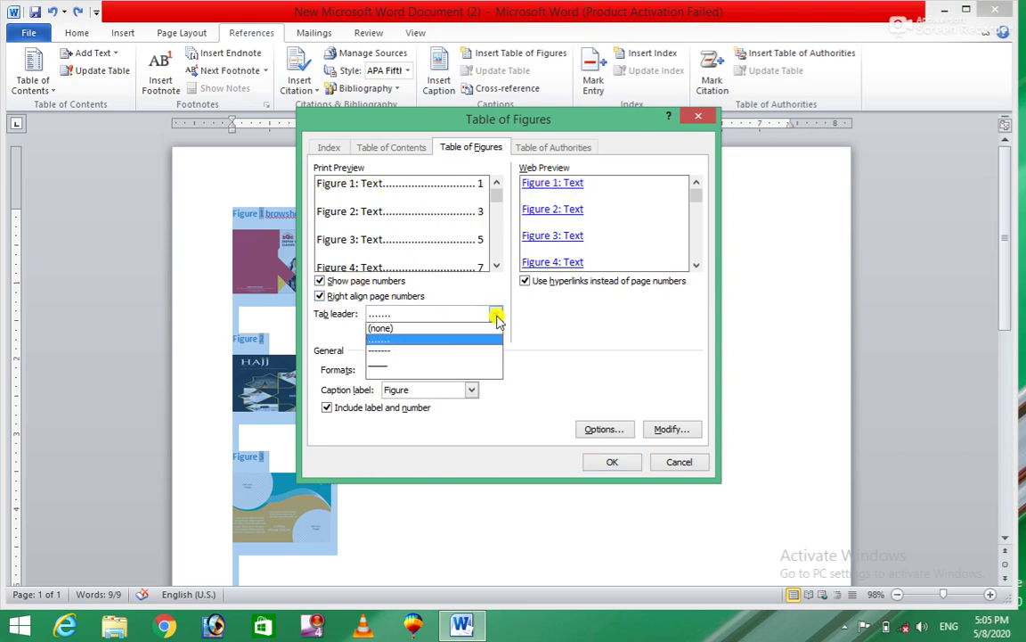
left_click(389, 362)
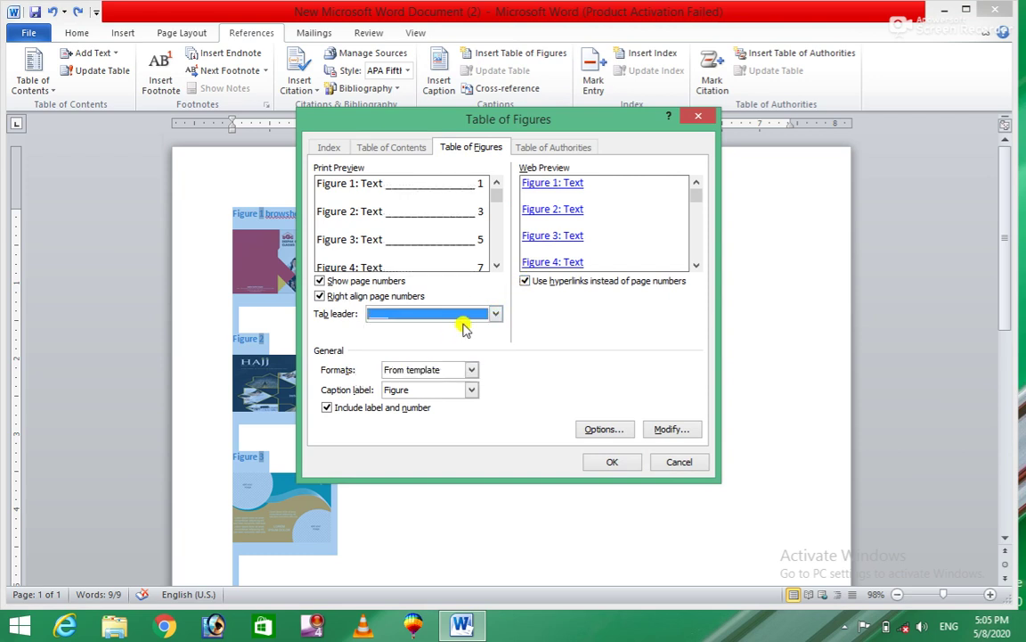
left_click(491, 315)
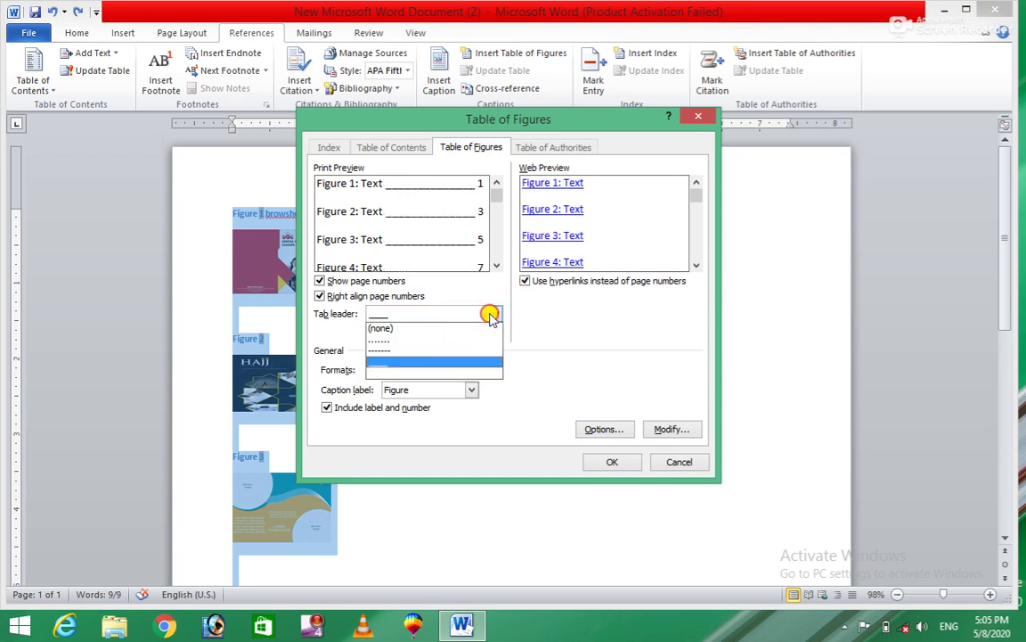
left_click(387, 342)
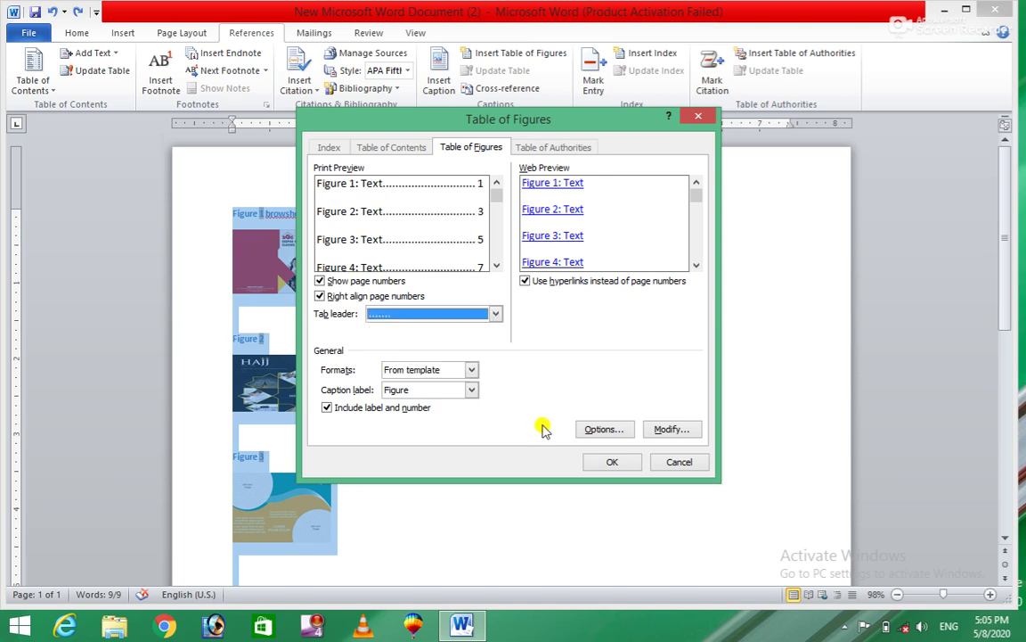
left_click(615, 463)
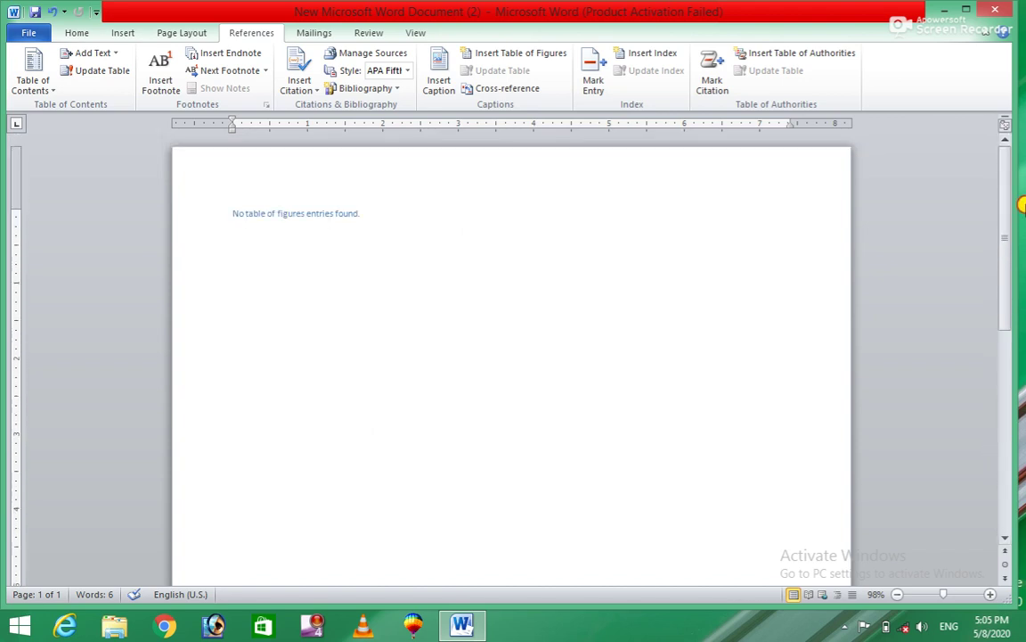
key("ctrl+z")
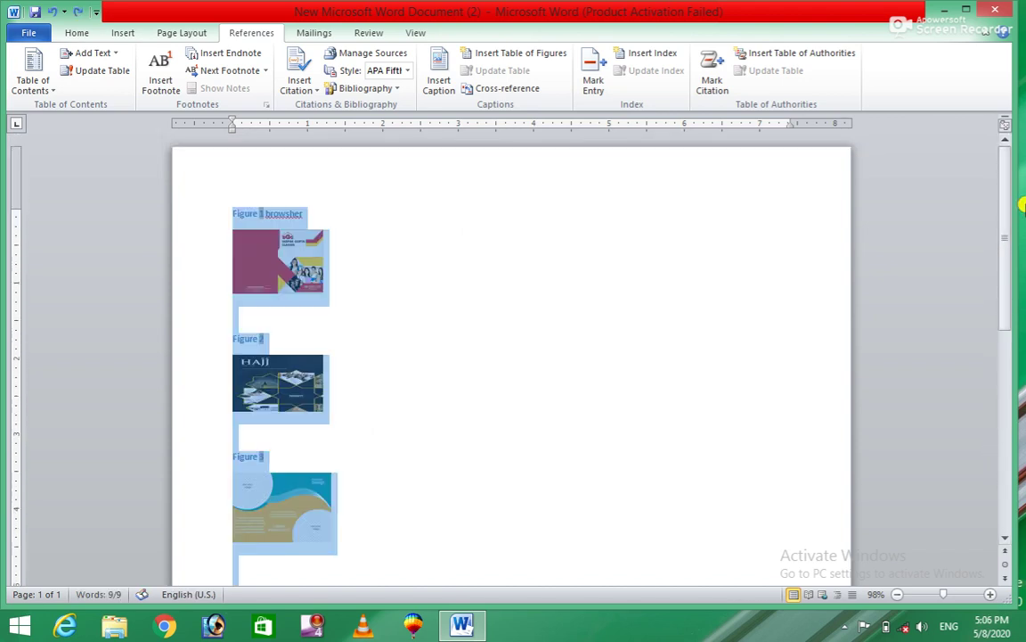
Insert a dotted-leader table of figures after the wave picture listing Figure 1 browsher through Figure 4.
left_click(617, 348)
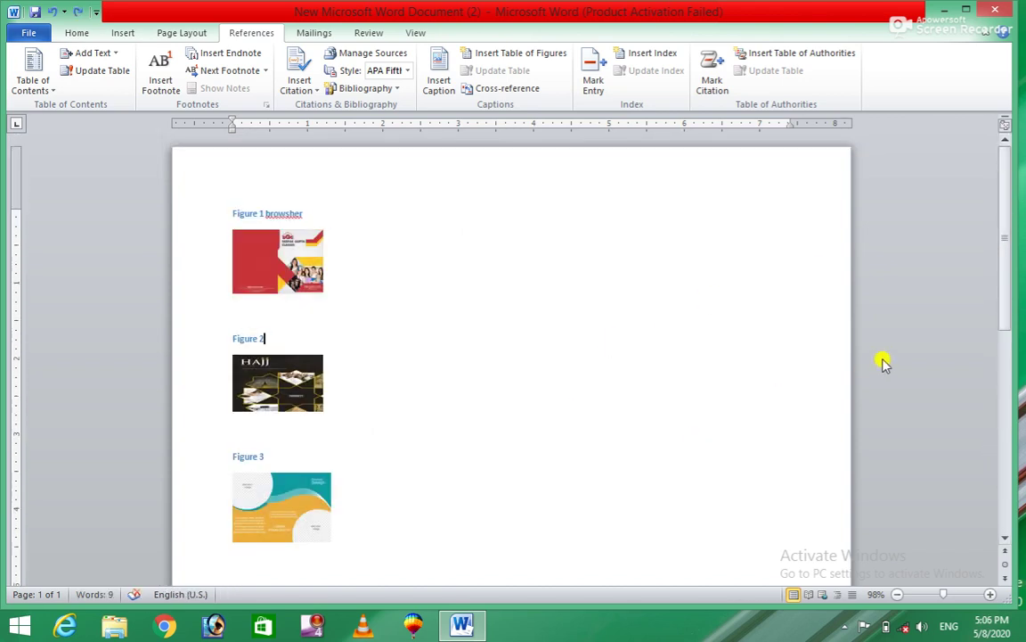
left_click_drag(1004, 252, 980, 350)
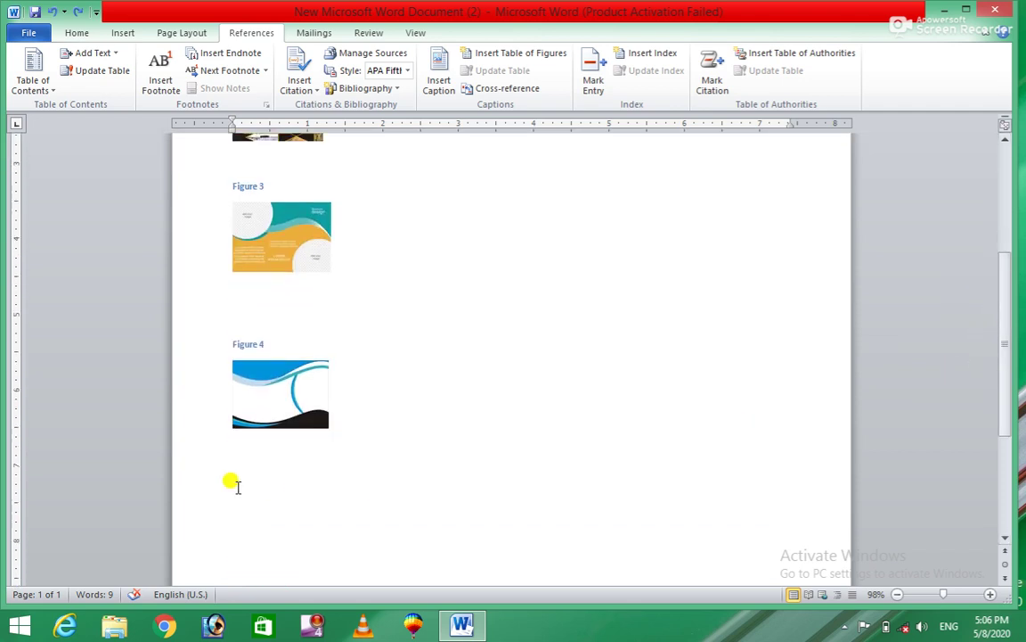
key("Return")
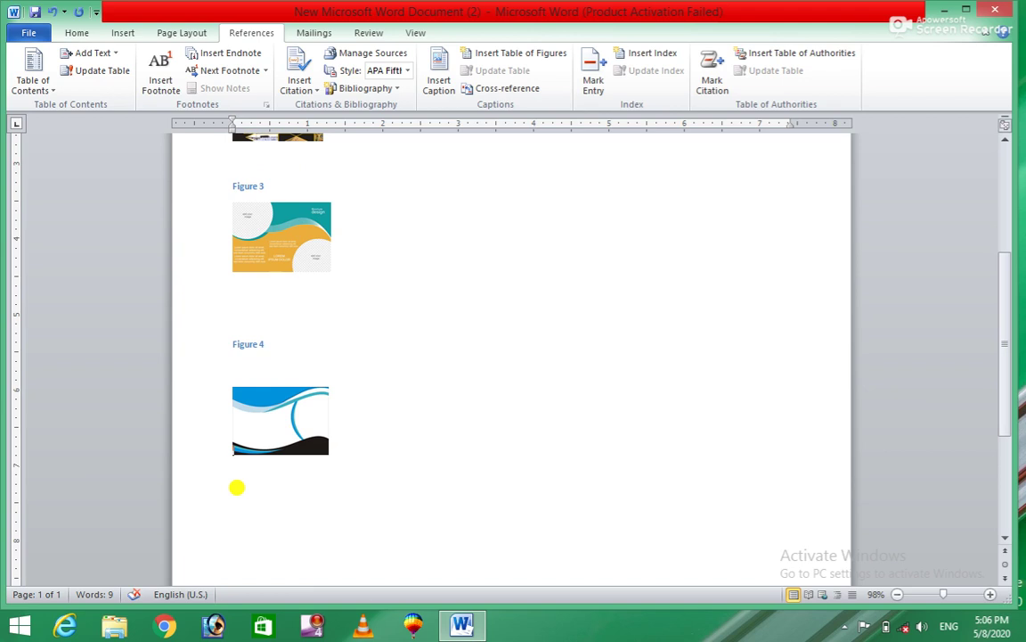
left_click(348, 445)
left_click(513, 53)
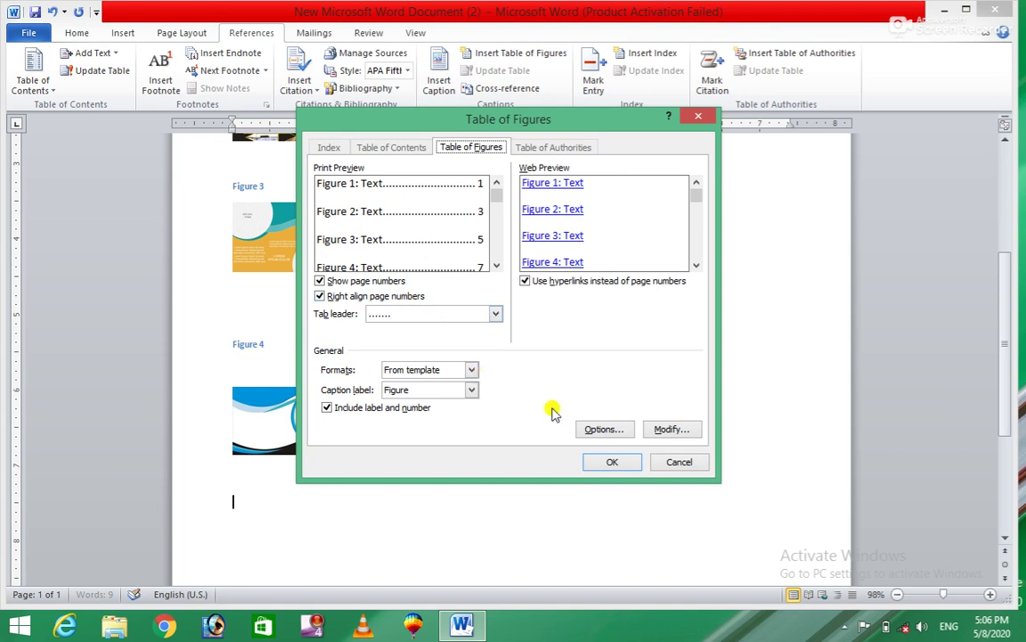
left_click(610, 461)
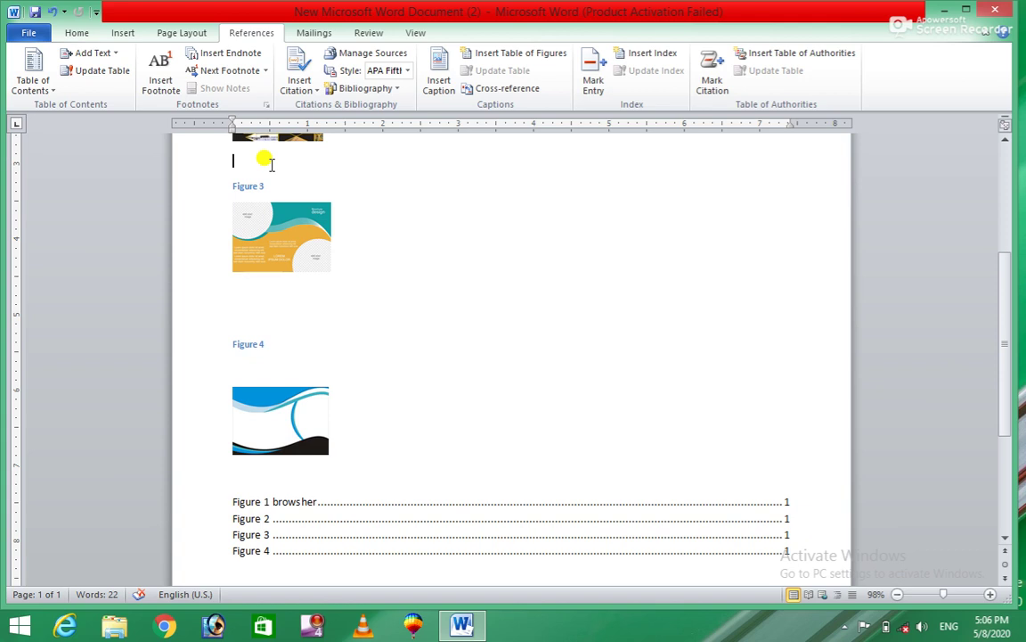
Add blank lines above Figure 3 so the wave picture and table of figures land on page 3.
key("Return")
key("Return")
key("Return")
key("Return")
key("Return")
key("Return")
key("Return")
key("Return")
key("Return")
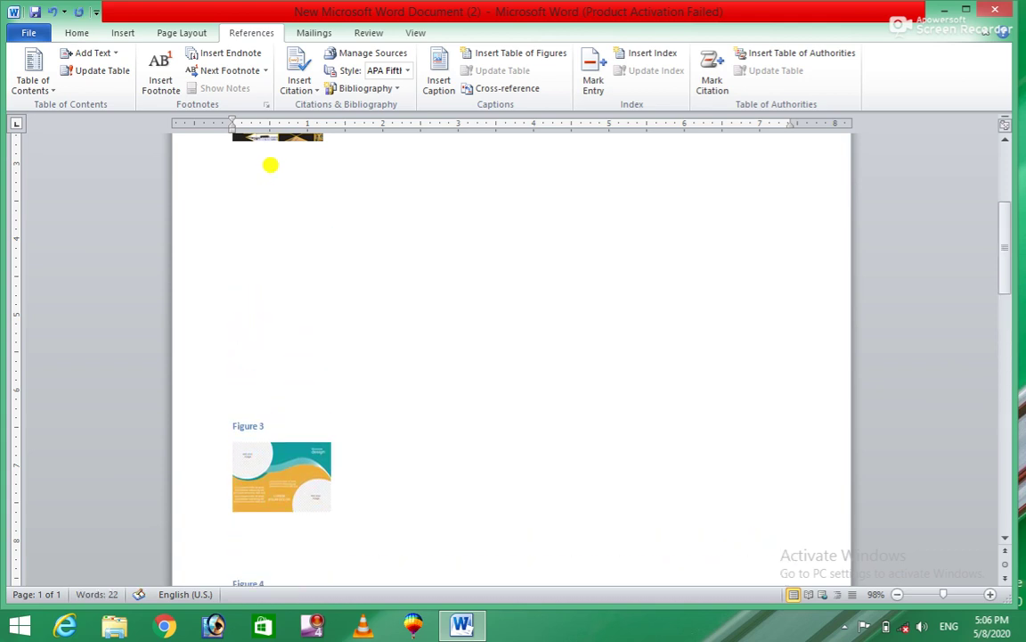
key("Return")
key("Return")
key("Return")
key("Return")
key("Return")
key("Return")
key("Return")
key("Return")
key("Return")
key("Return")
key("Return")
key("Return")
key("Return")
key("Return")
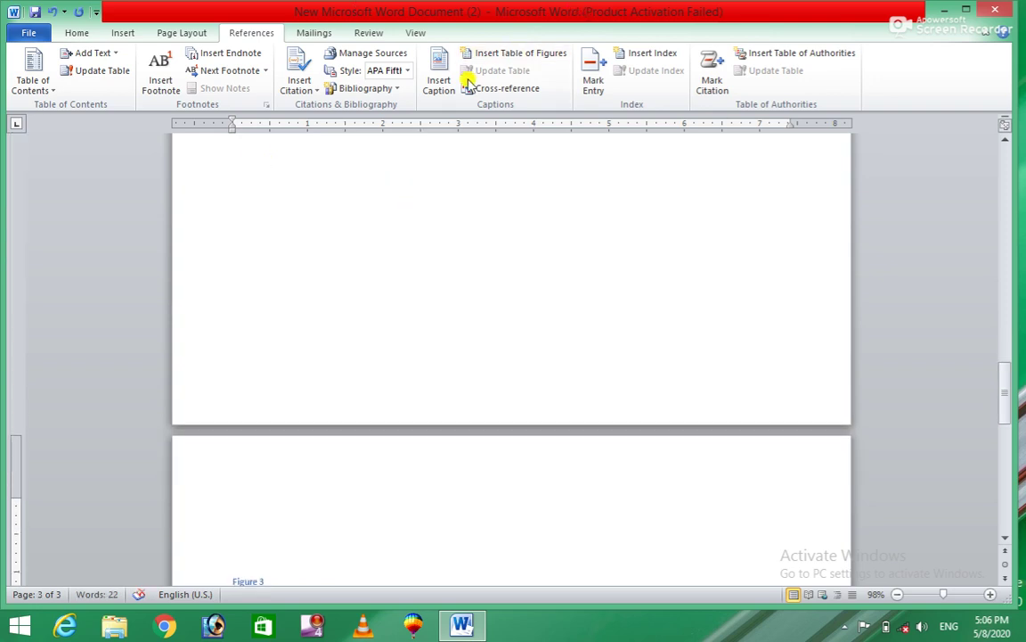
key("Up")
key("Up")
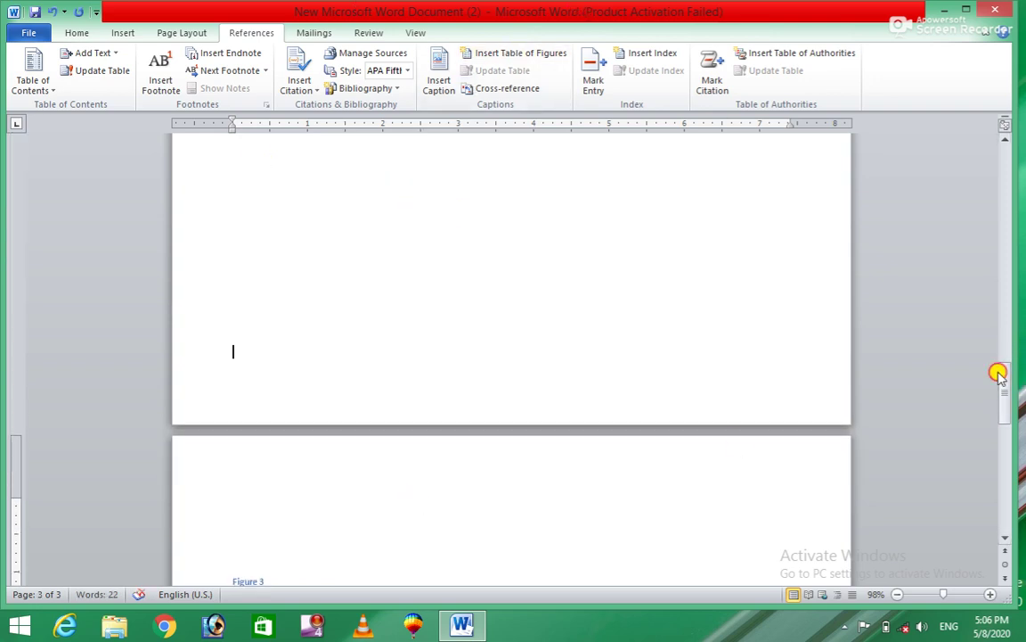
left_click_drag(1003, 401, 1003, 488)
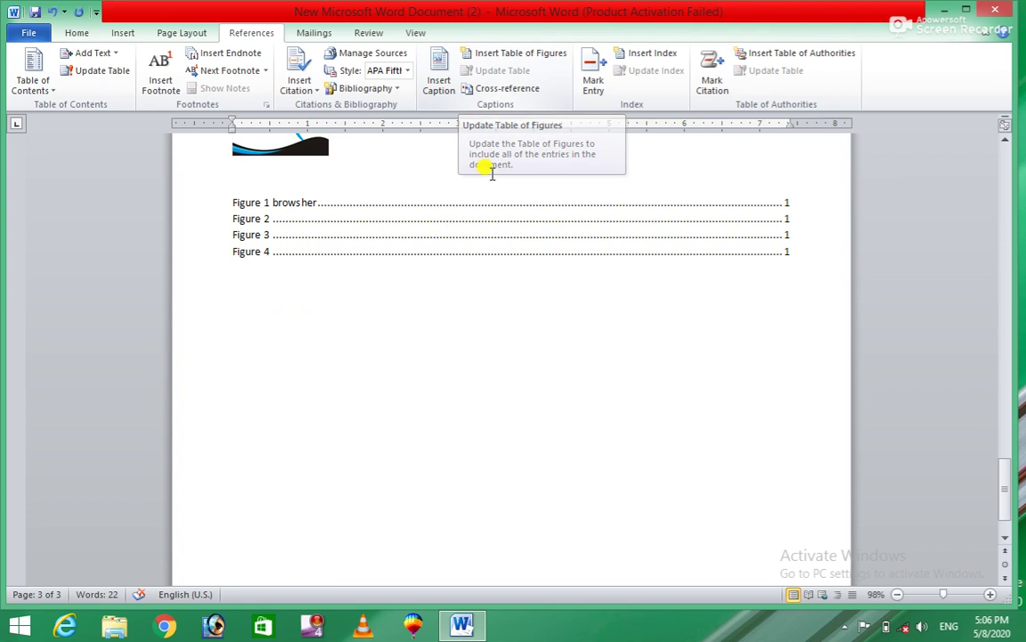
Update the entire table of figures so Figures 3 and 4 show page 3.
left_click(465, 232)
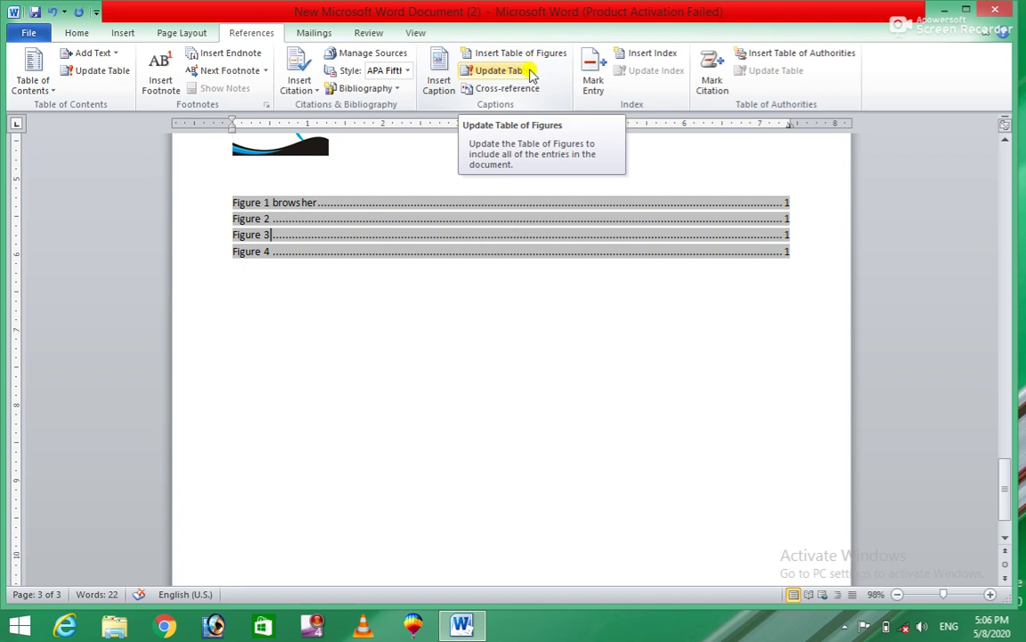
left_click(499, 70)
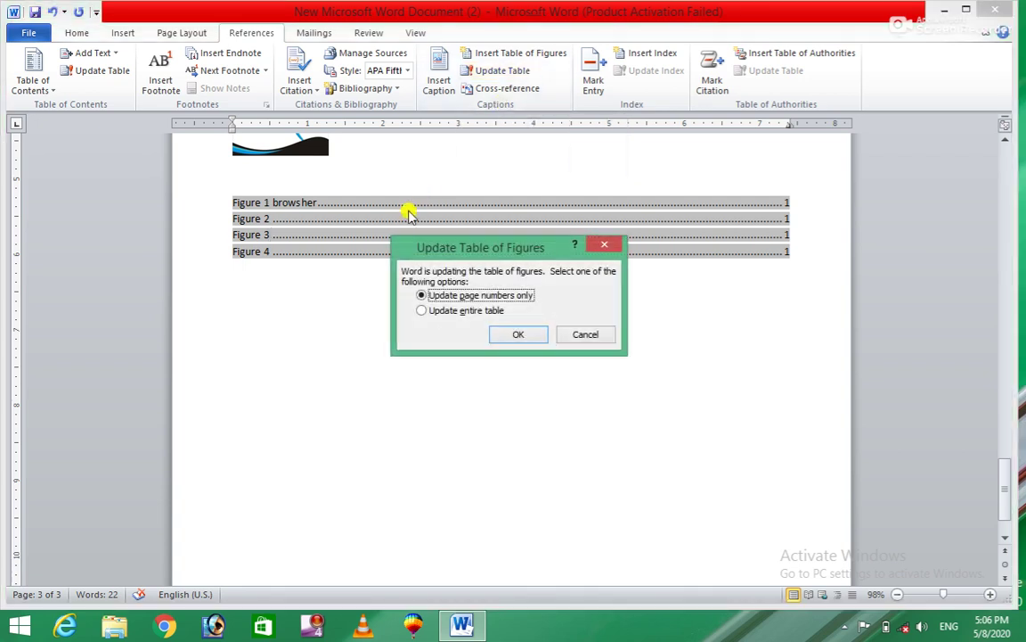
left_click(463, 319)
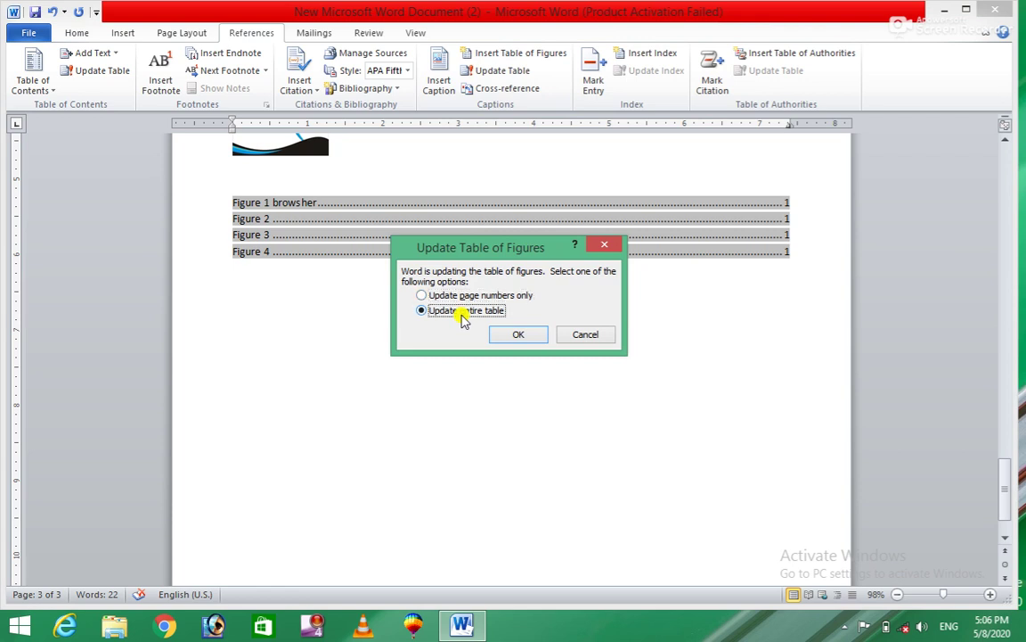
left_click(515, 332)
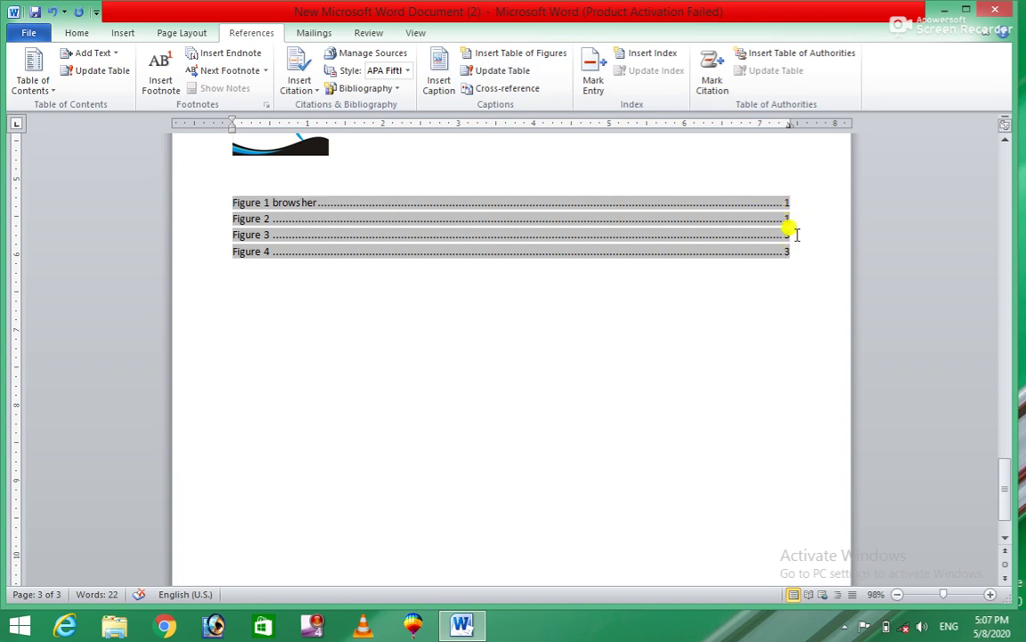
Follow the Figure 1 entry in the table of figures to its caption.
left_click(781, 243)
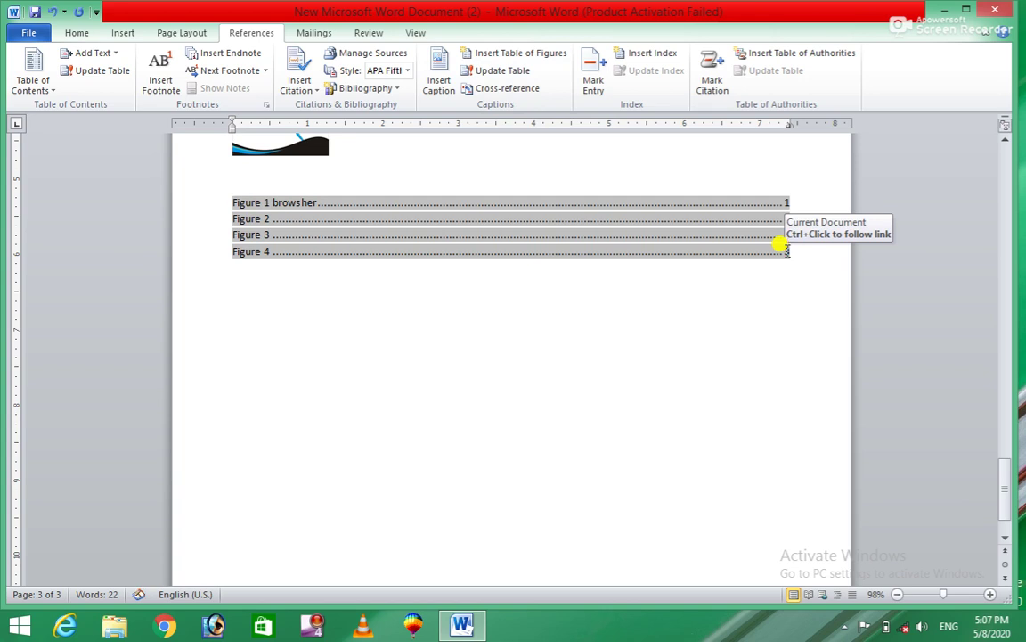
left_click(829, 192)
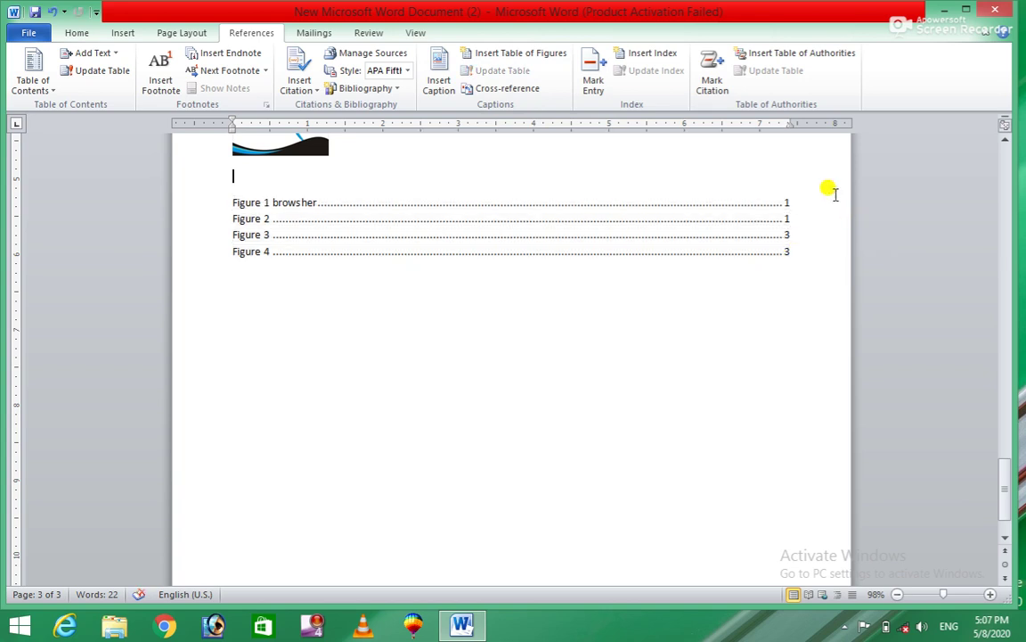
left_click(780, 205)
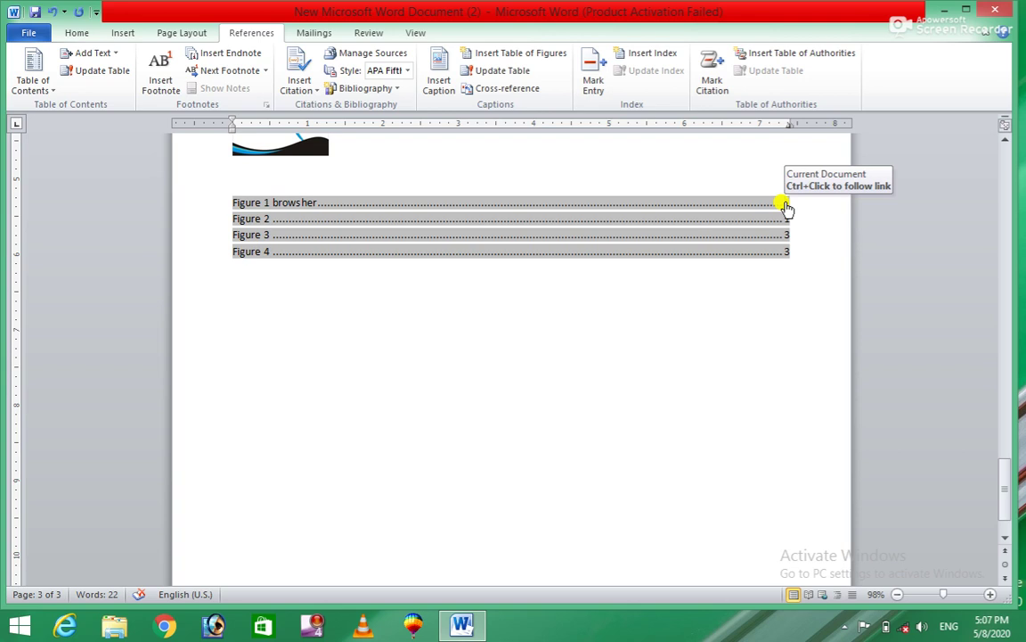
left_click(784, 207, "ctrl")
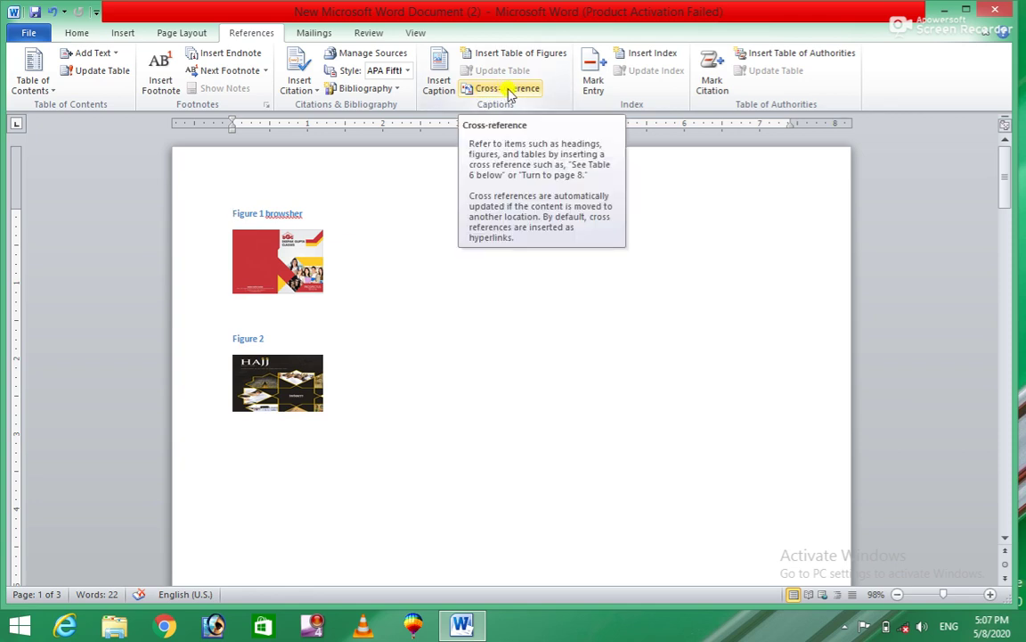
Add two blank lines above the Figure 1 caption, then try a Heading cross-reference without inserting it.
key("Return")
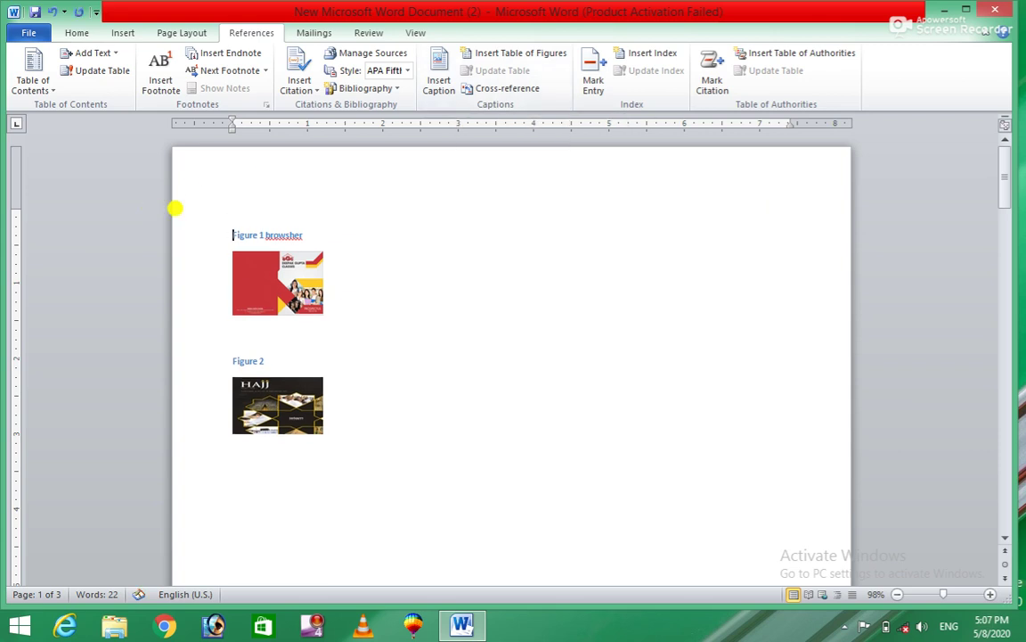
key("Return")
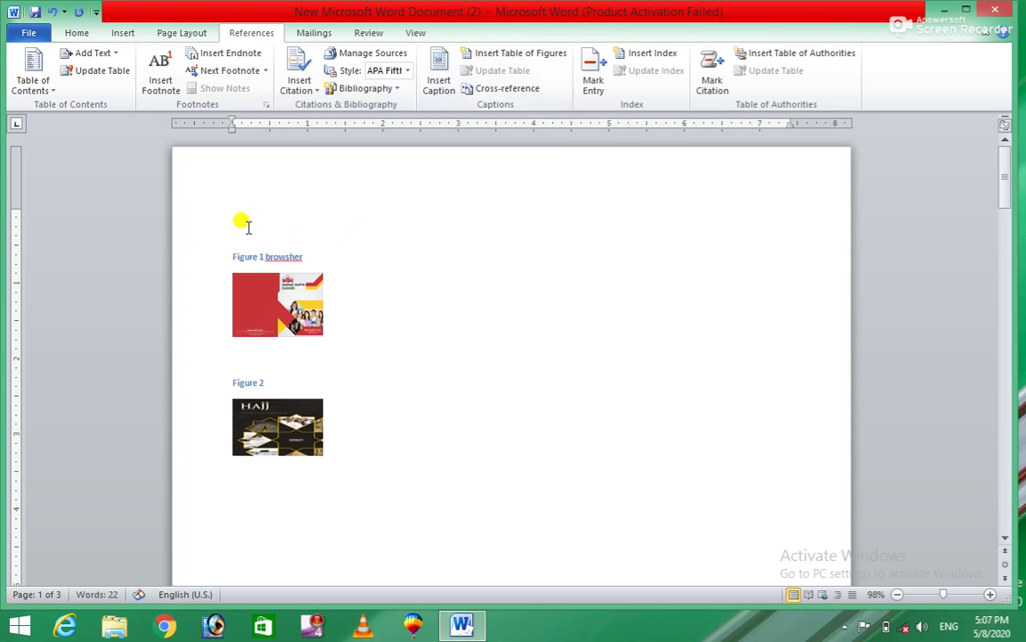
left_click(505, 88)
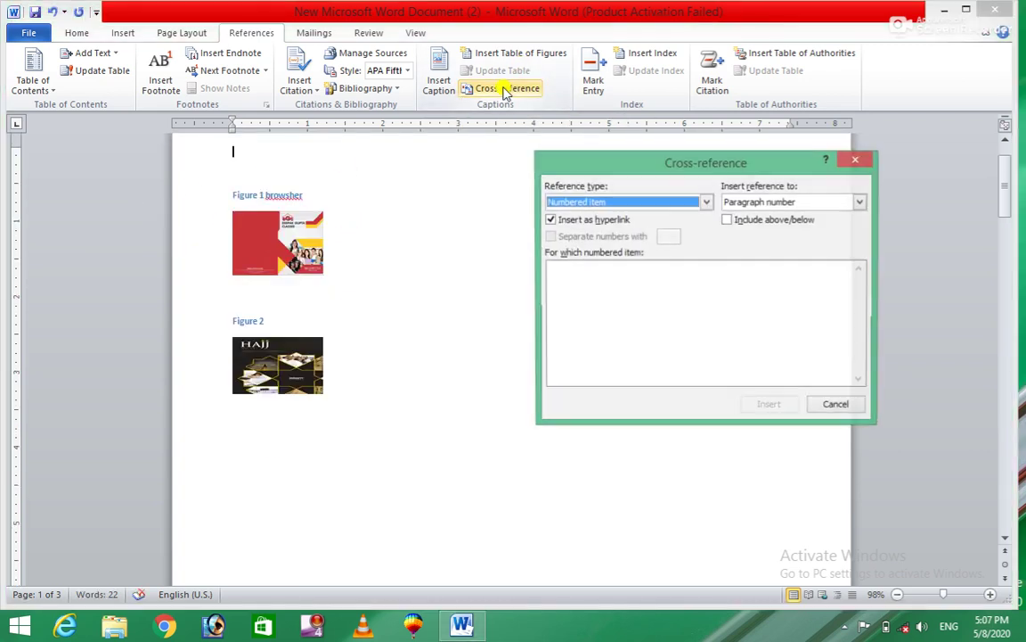
left_click(707, 202)
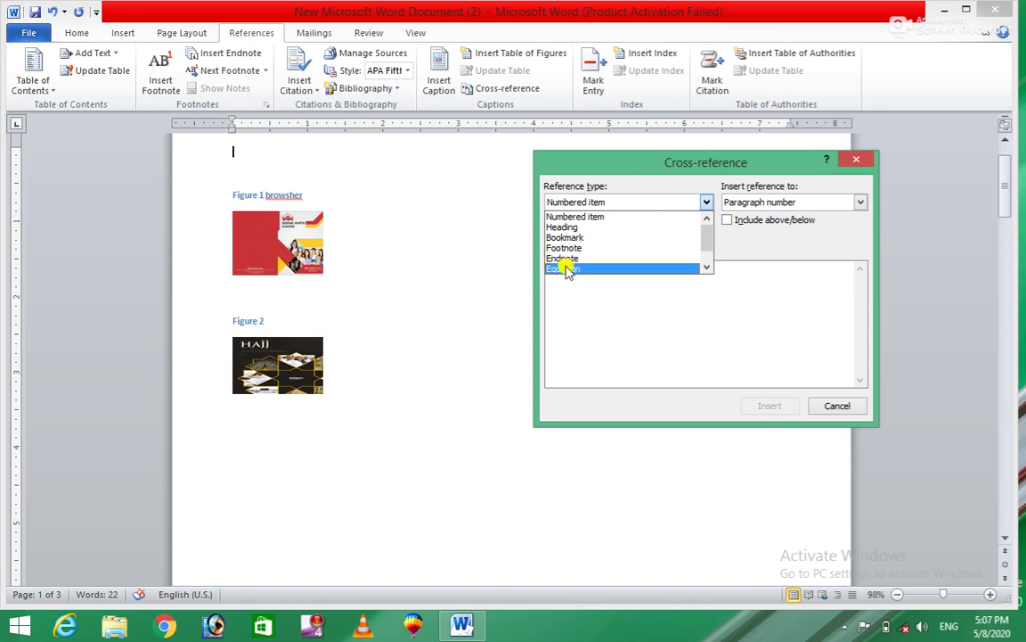
left_click(592, 229)
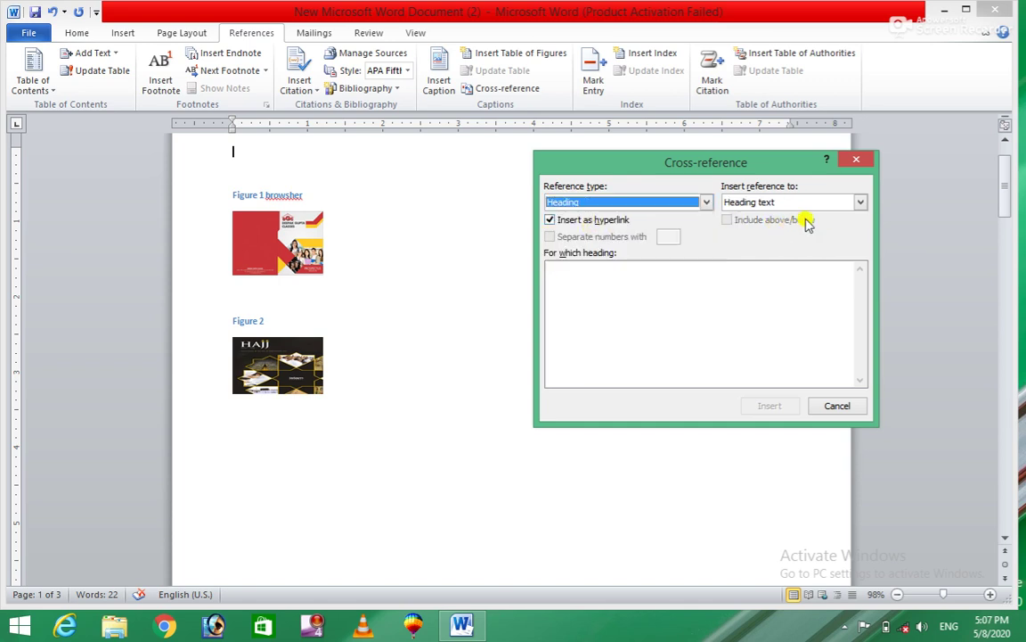
left_click(858, 162)
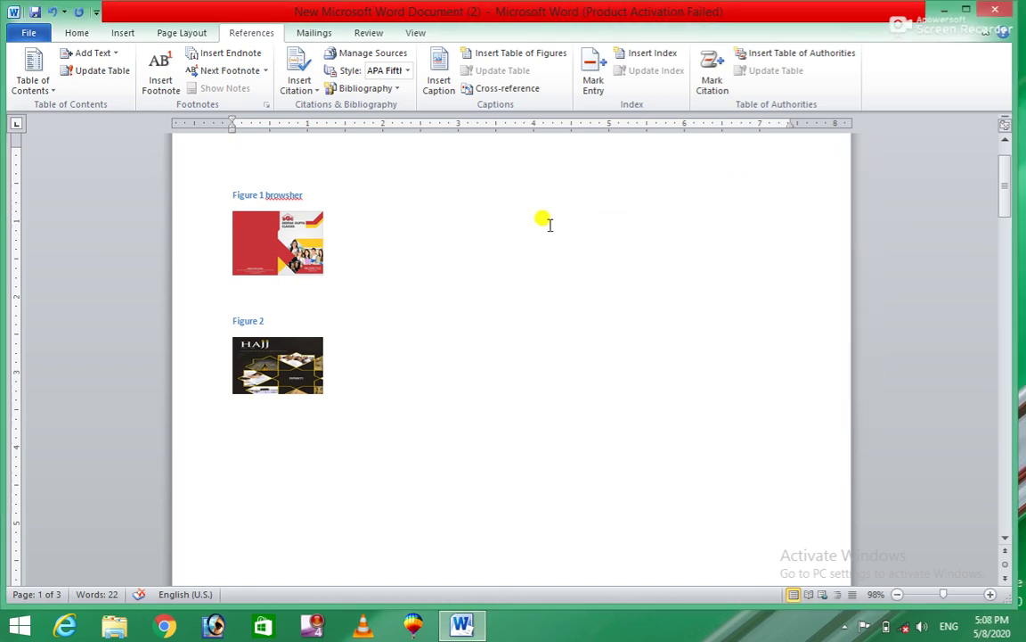
With the whole document selected, try a Heading number cross-reference, cancel it, and return to the top.
key("ctrl+a")
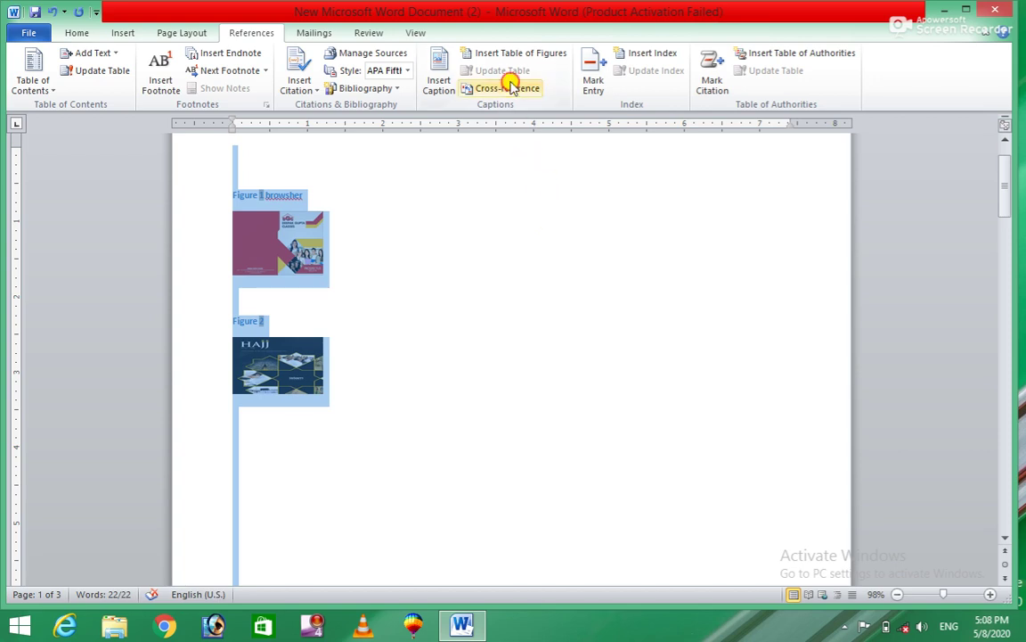
left_click(508, 87)
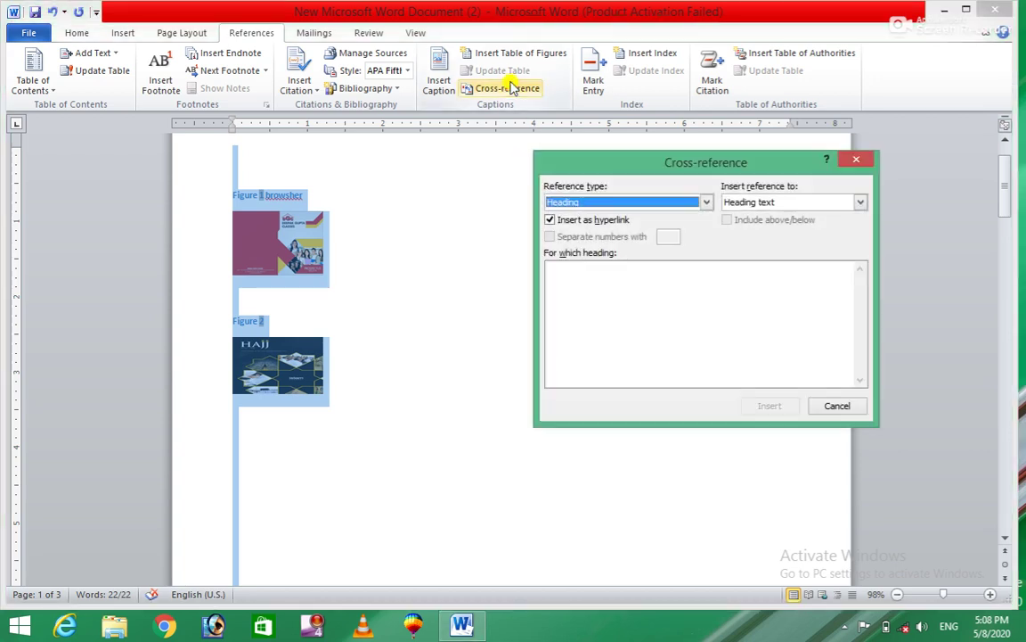
left_click(777, 203)
left_click(753, 236)
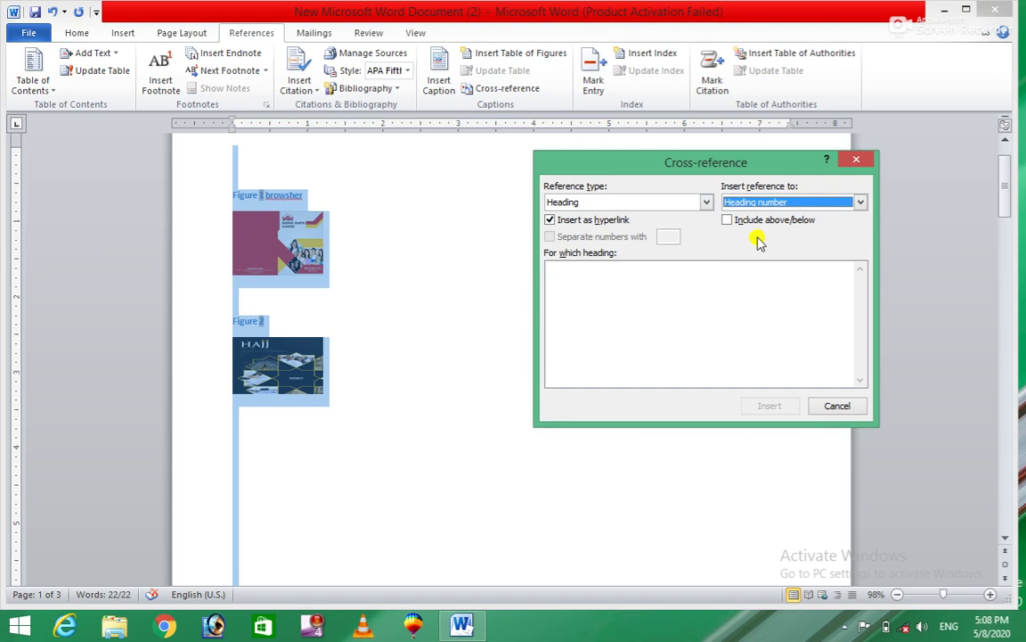
left_click(840, 406)
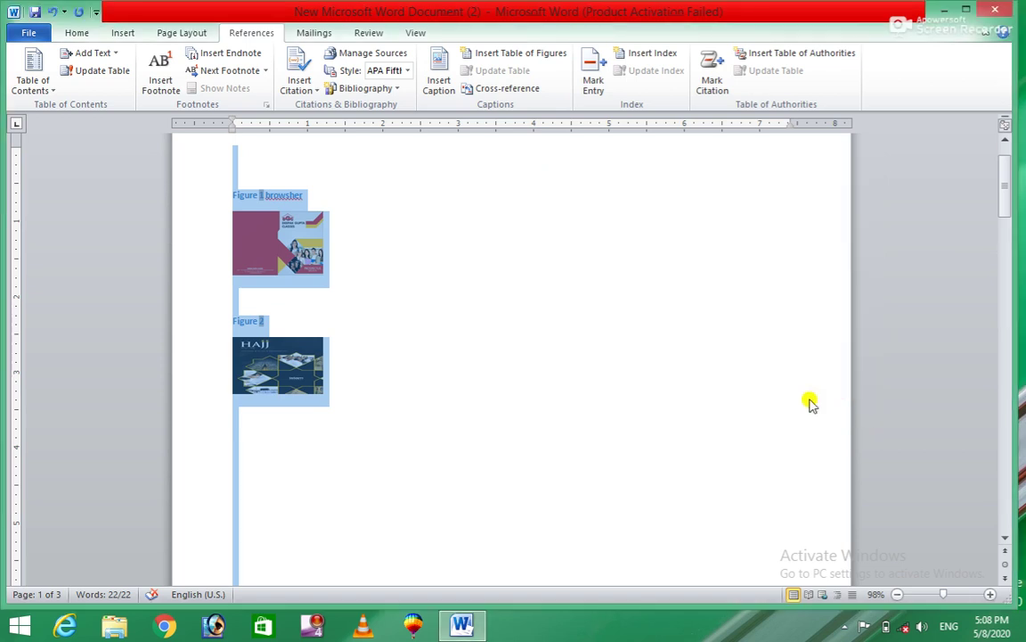
key("ctrl+Home")
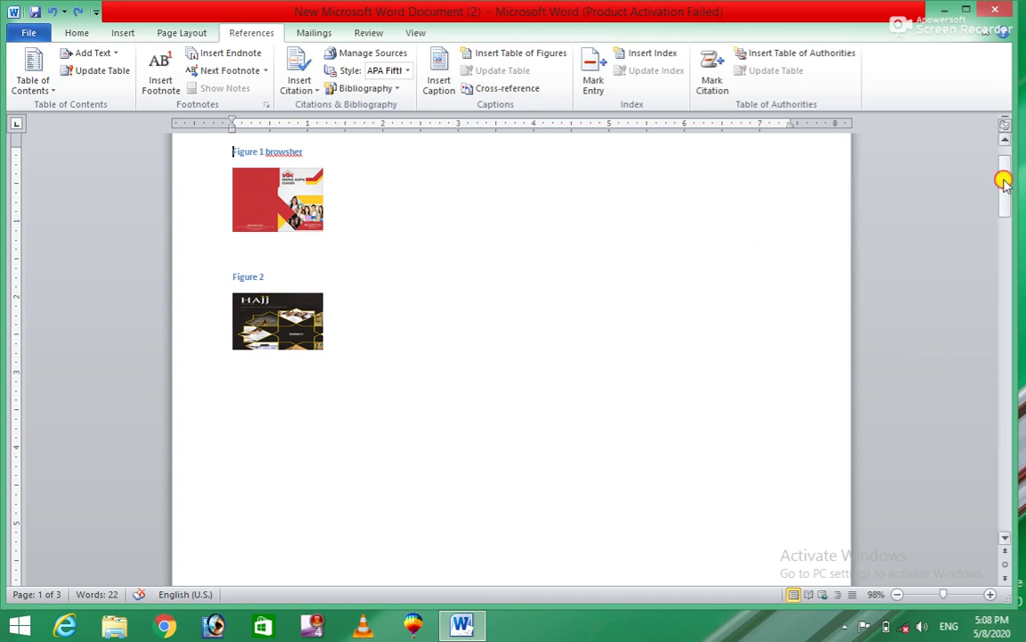
left_click_drag(1005, 185, 988, 475)
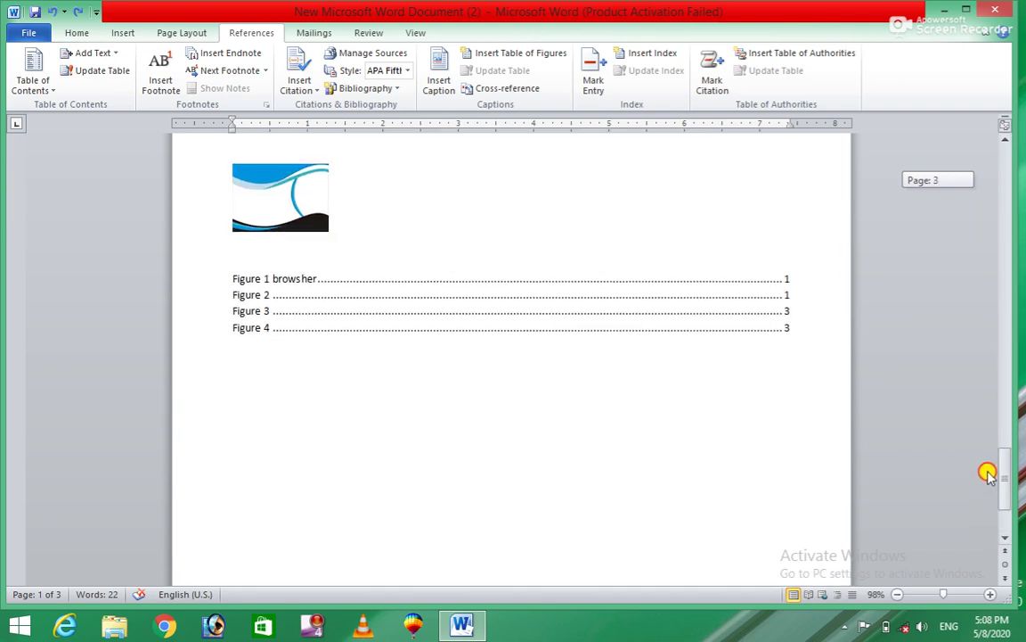
left_click(651, 306)
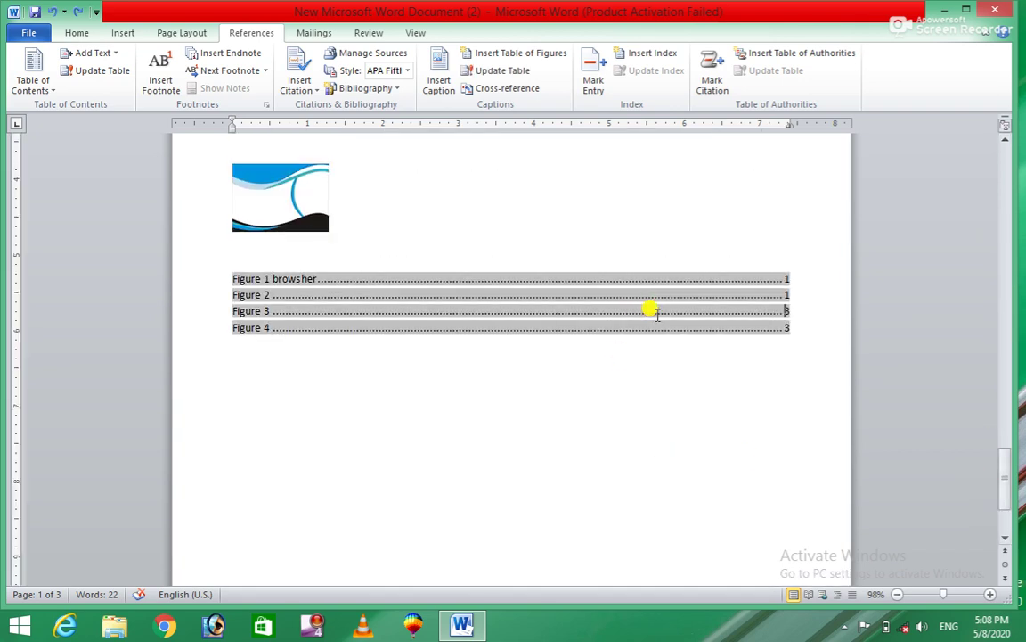
left_click(514, 89)
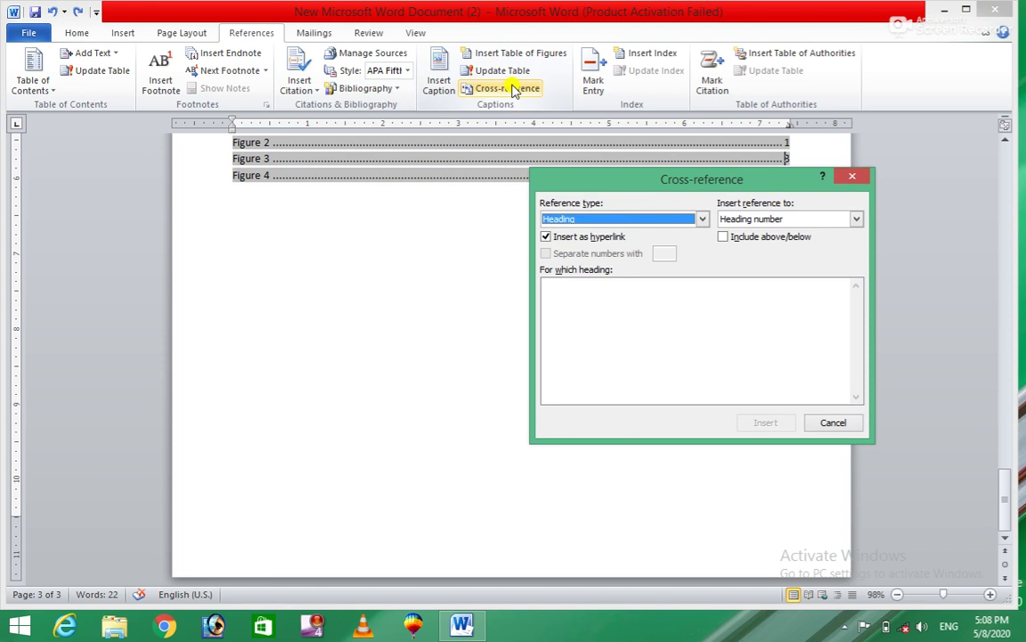
left_click(830, 422)
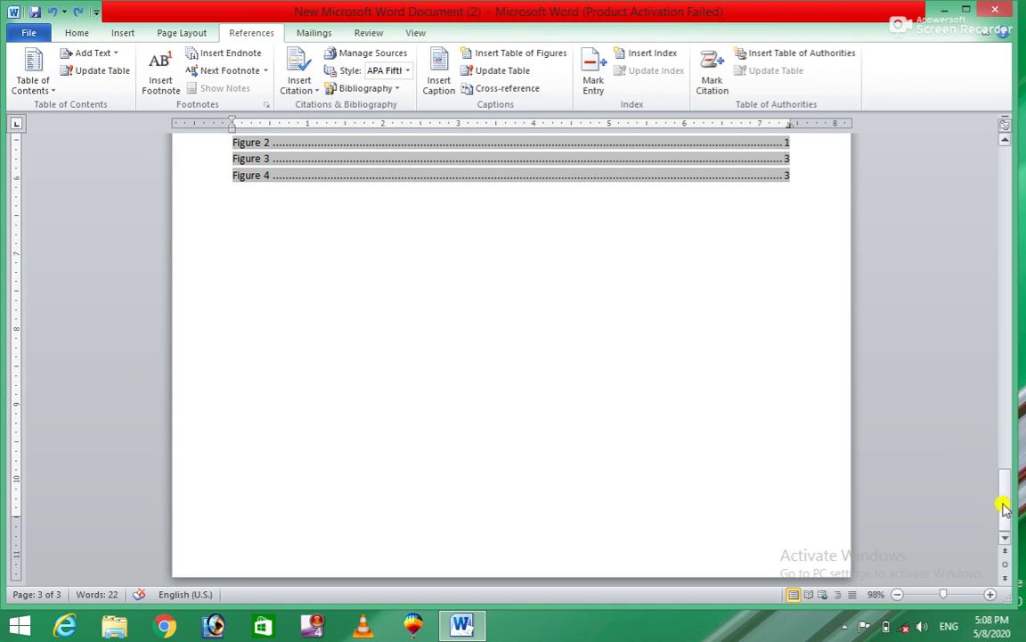
left_click_drag(1004, 506, 1006, 349)
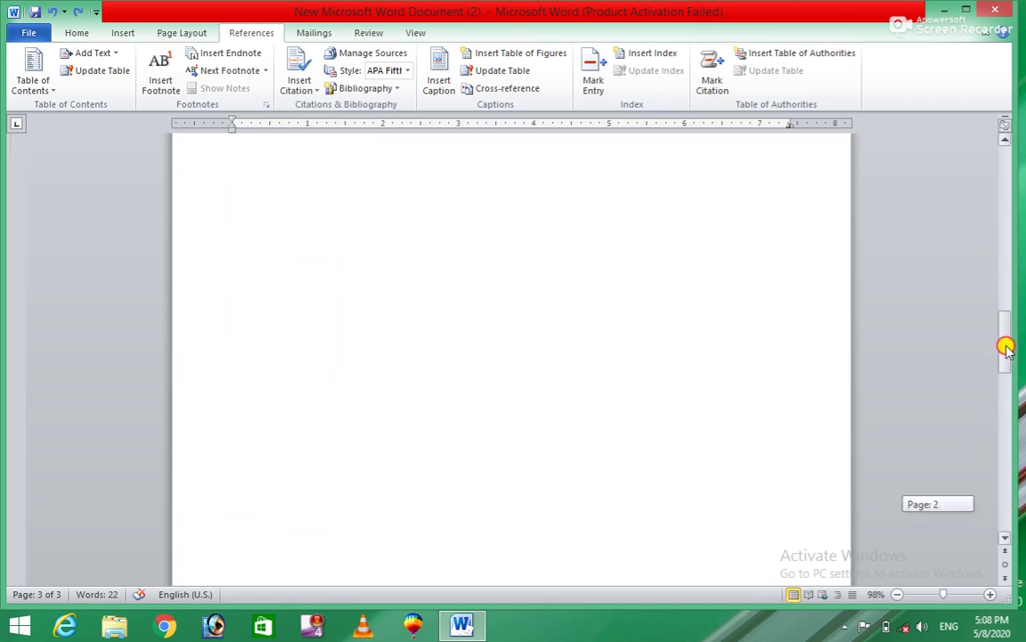
left_click_drag(1005, 349, 1023, 105)
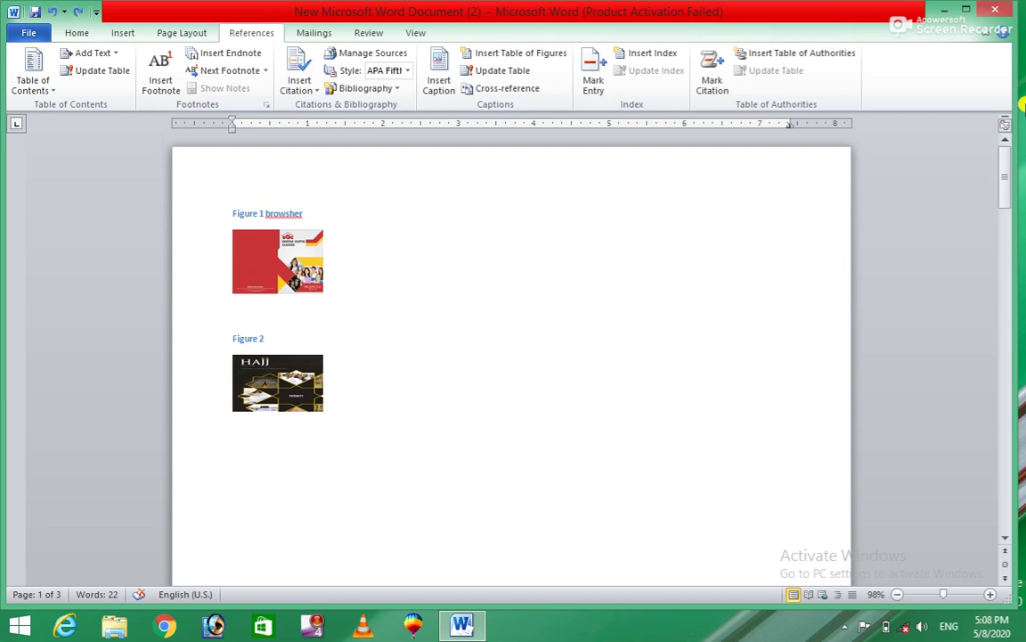
scroll(1022, 105, "down", 1)
scroll(1023, 104, "down", 5)
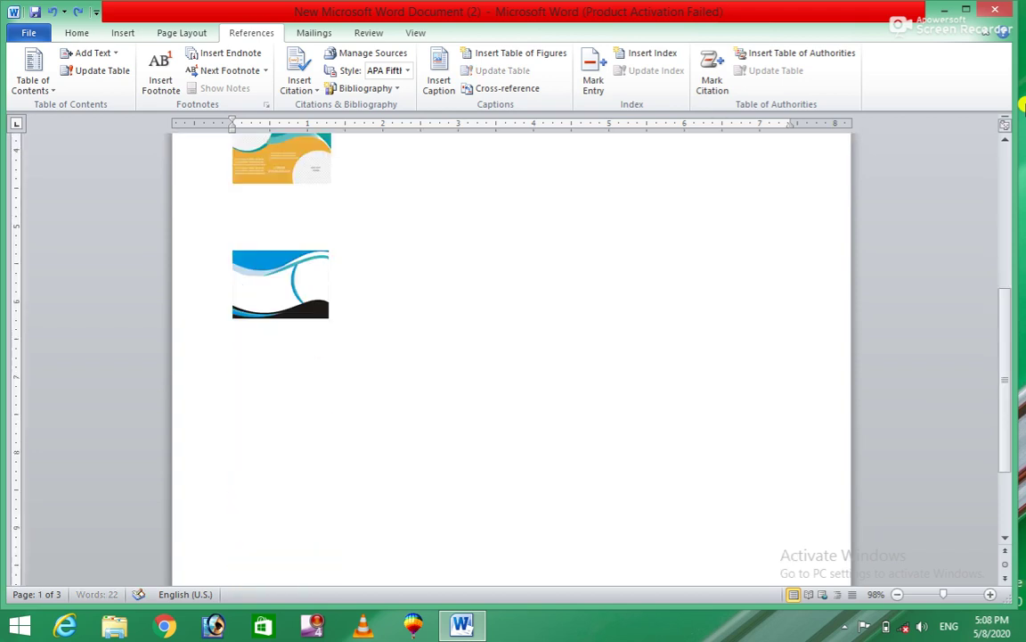
scroll(1023, 104, "down", 2)
key("ctrl+z")
key("ctrl+z")
key("ctrl+z")
key("ctrl+z")
key("ctrl+z")
key("ctrl+z")
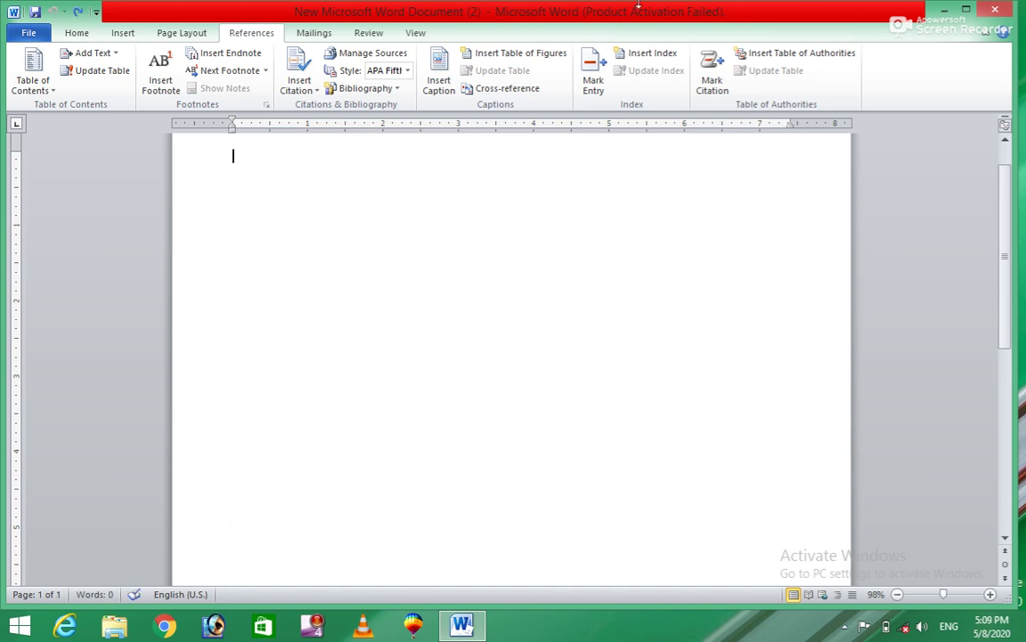
Insert the built-in Binomial Theorem equation.
left_click(122, 33)
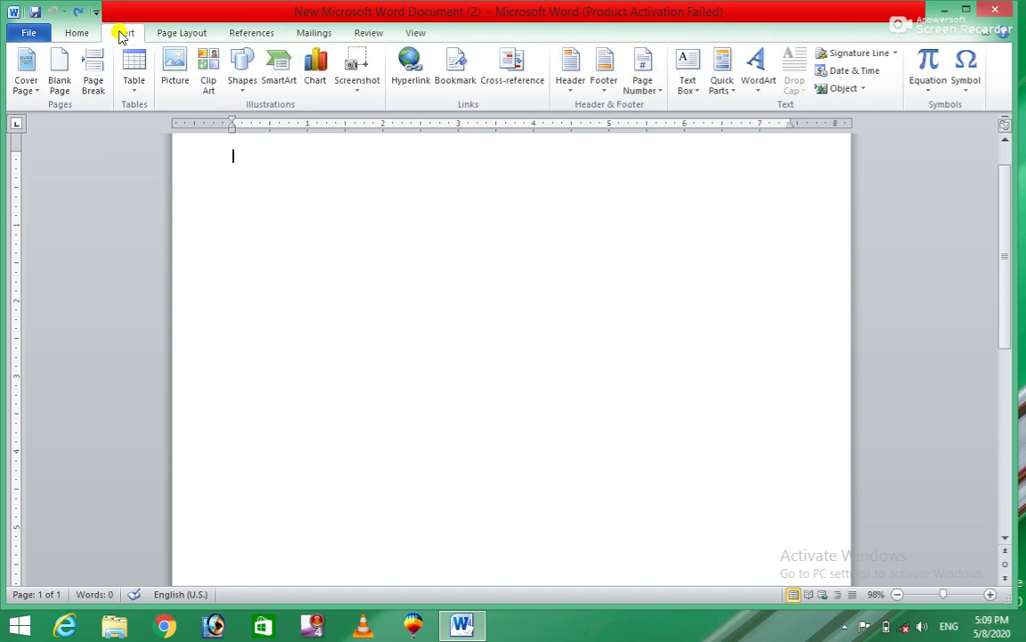
left_click(927, 61)
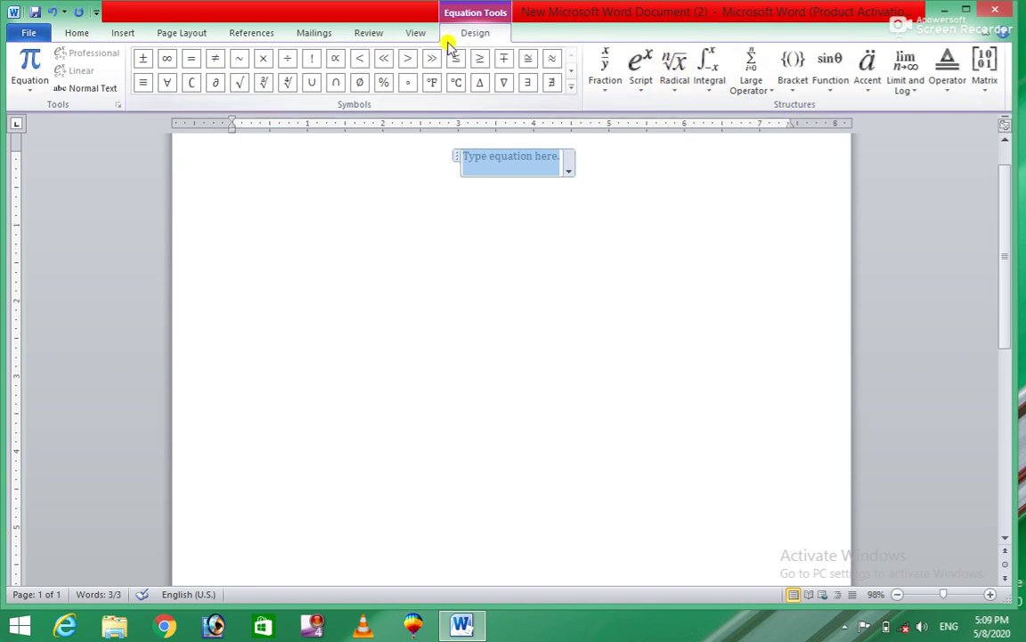
left_click(28, 85)
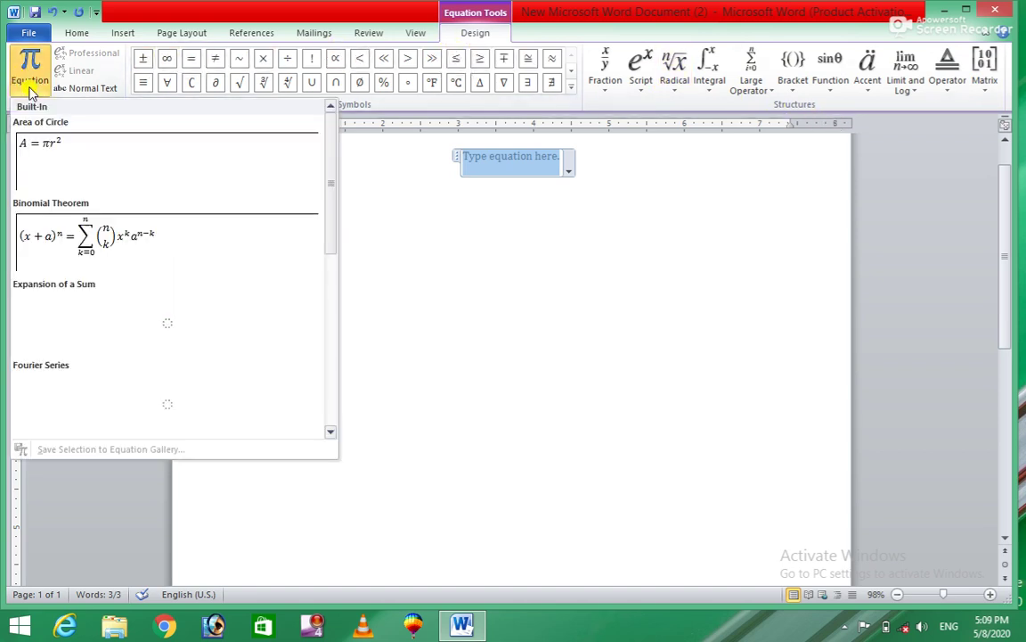
left_click(92, 251)
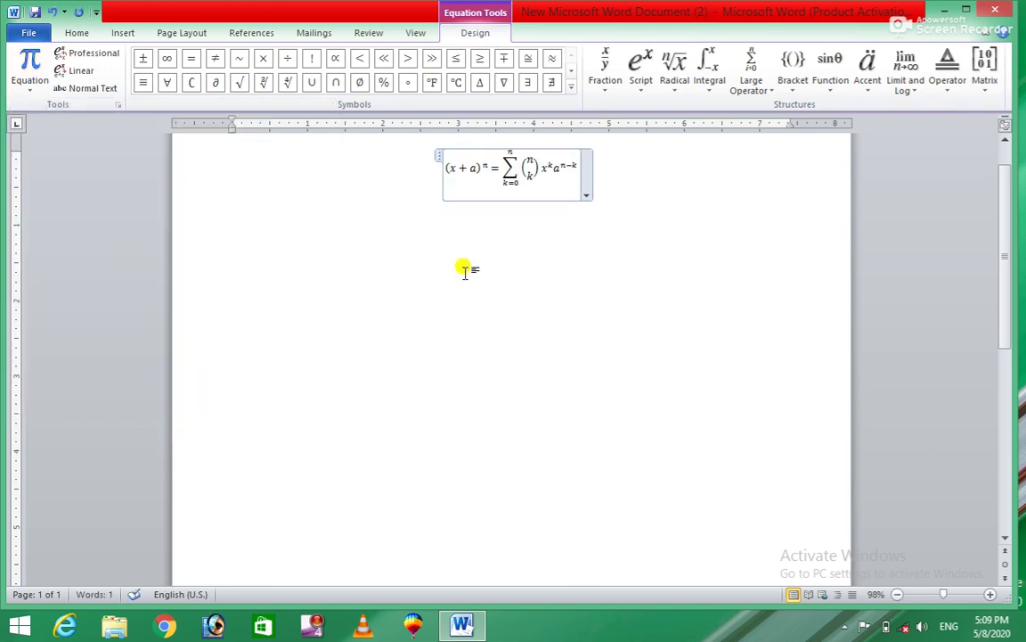
left_click(616, 203)
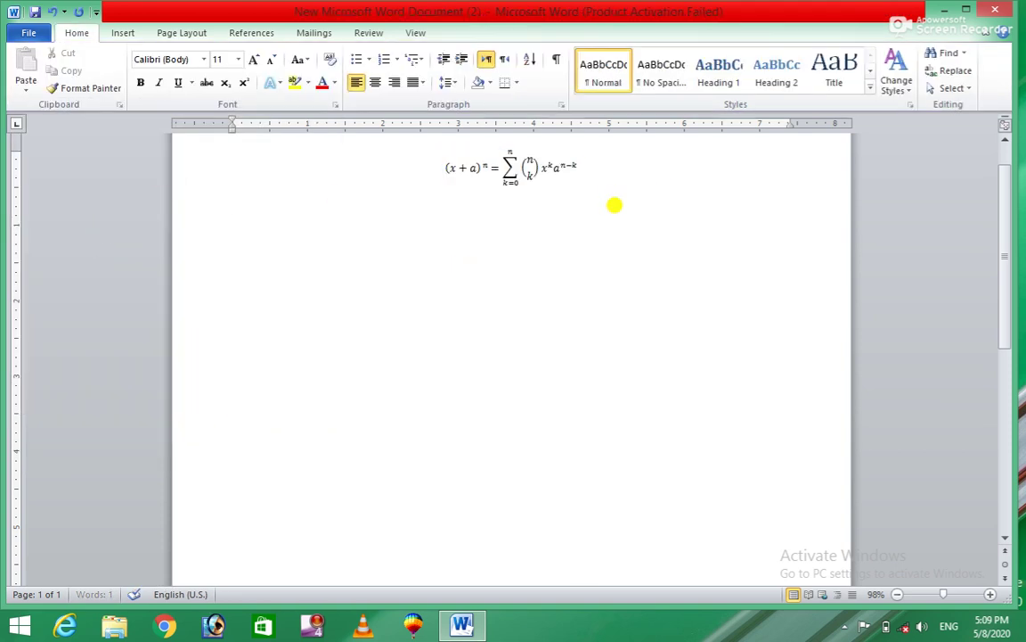
Insert the built-in Expansion of a Sum equation below it.
left_click(141, 36)
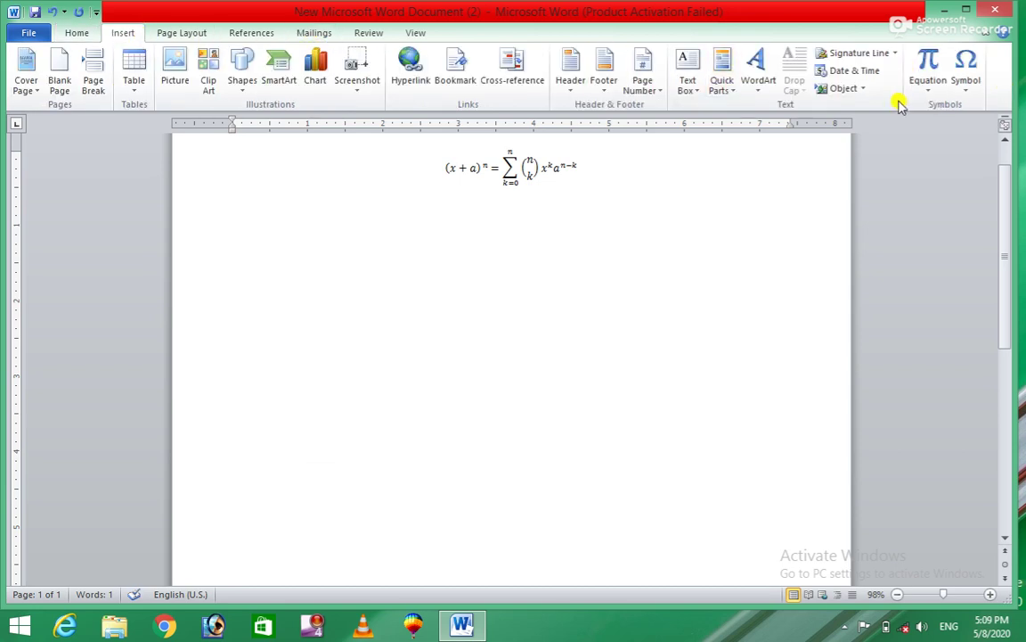
left_click(932, 89)
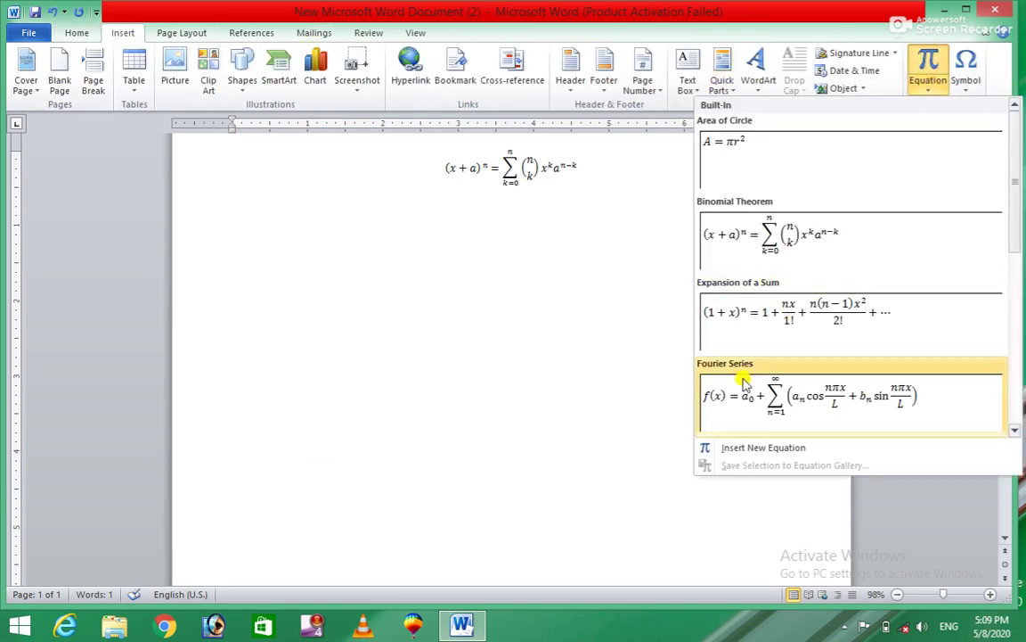
left_click(799, 324)
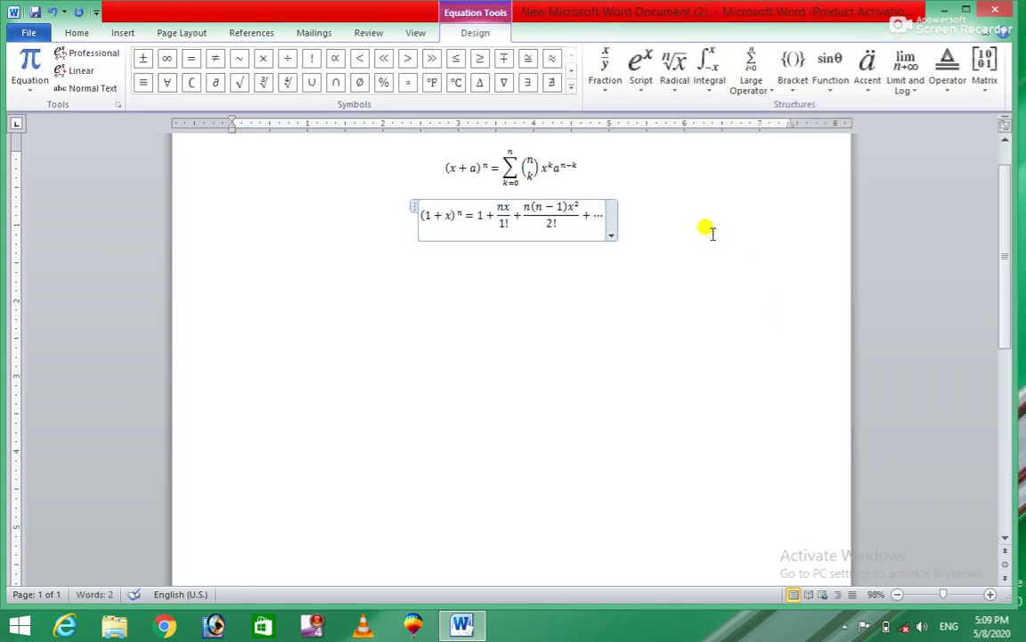
left_click(713, 234)
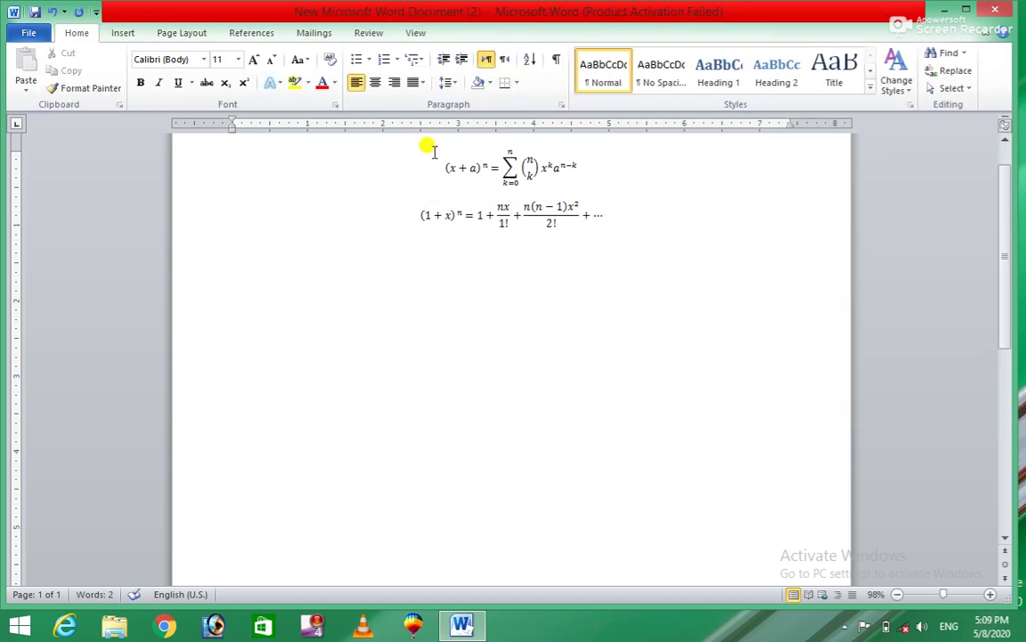
Insert the built-in Fourier Series equation, then select the first equation.
left_click(130, 33)
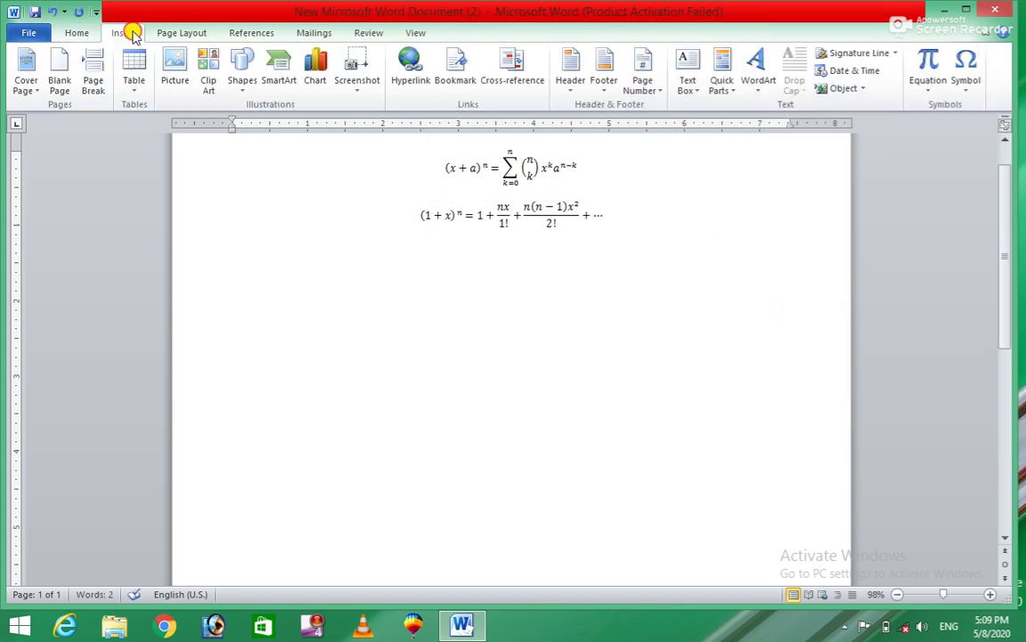
left_click(937, 98)
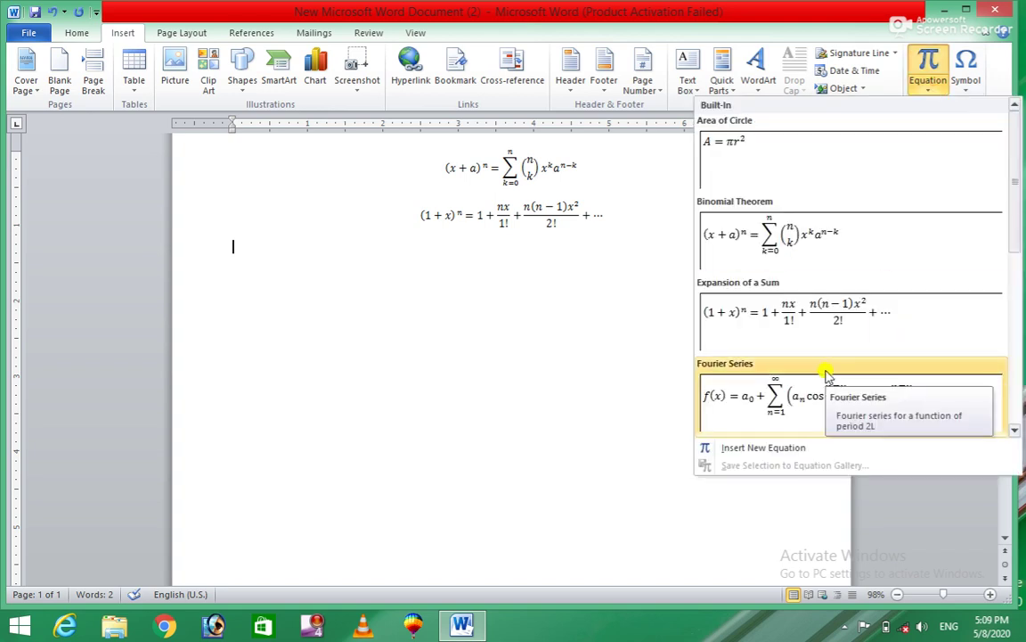
left_click(827, 375)
left_click(748, 272)
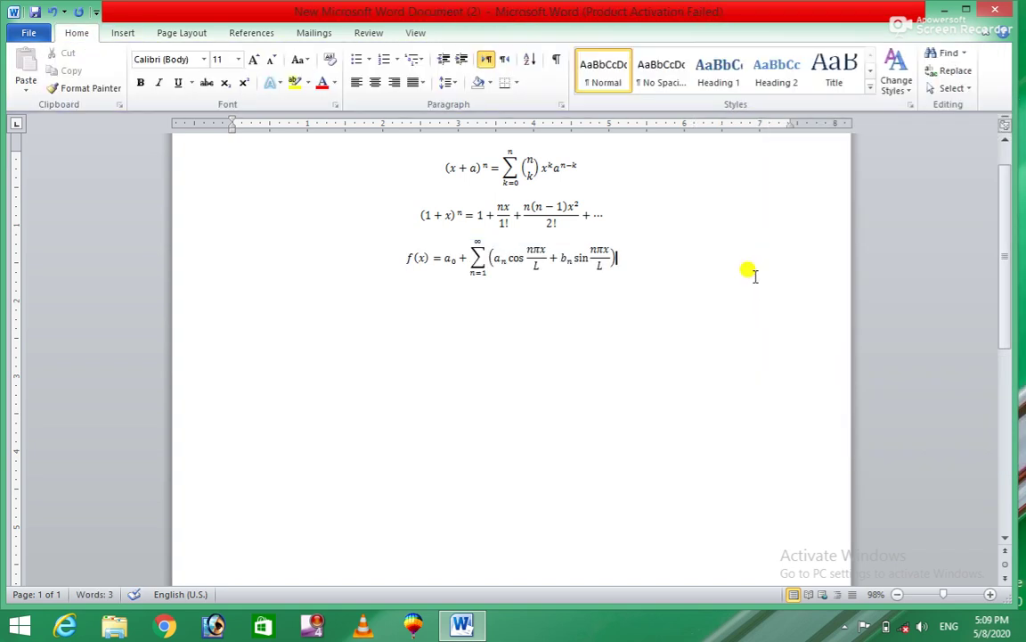
left_click_drag(1009, 311, 1010, 268)
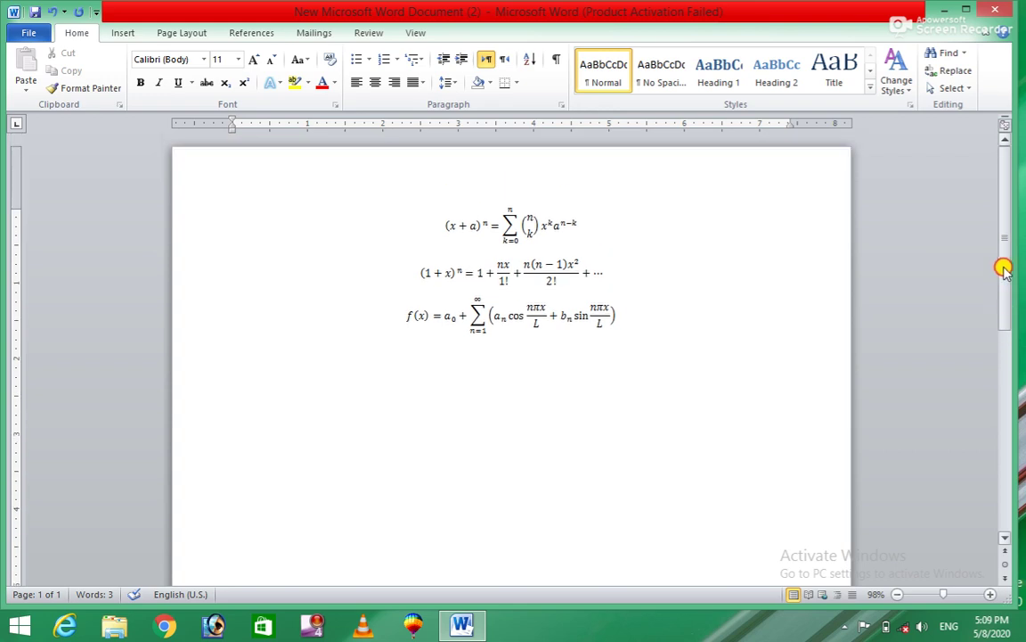
left_click(521, 214)
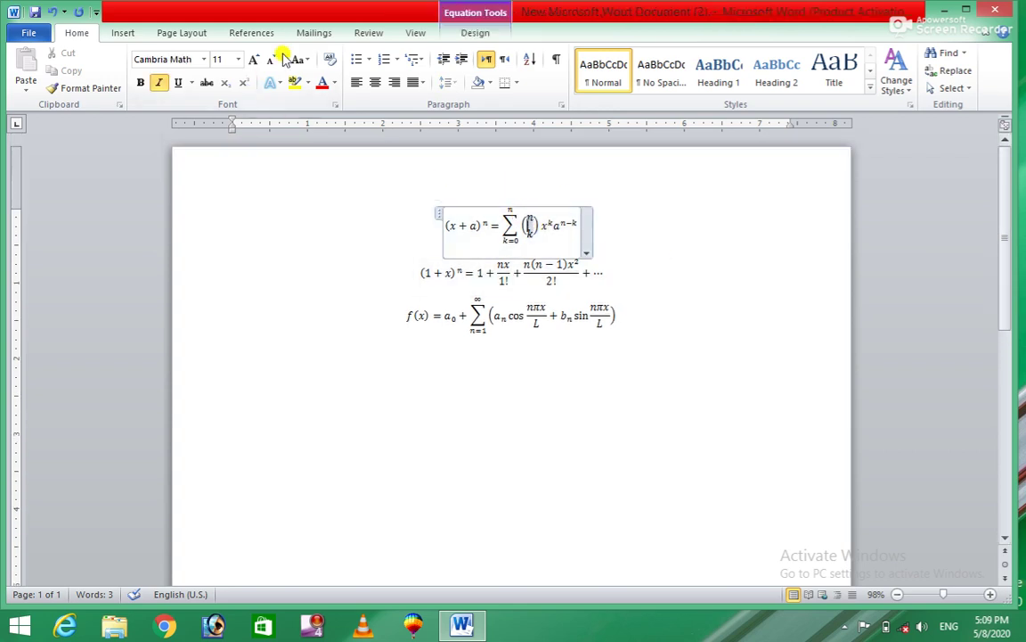
left_click(261, 36)
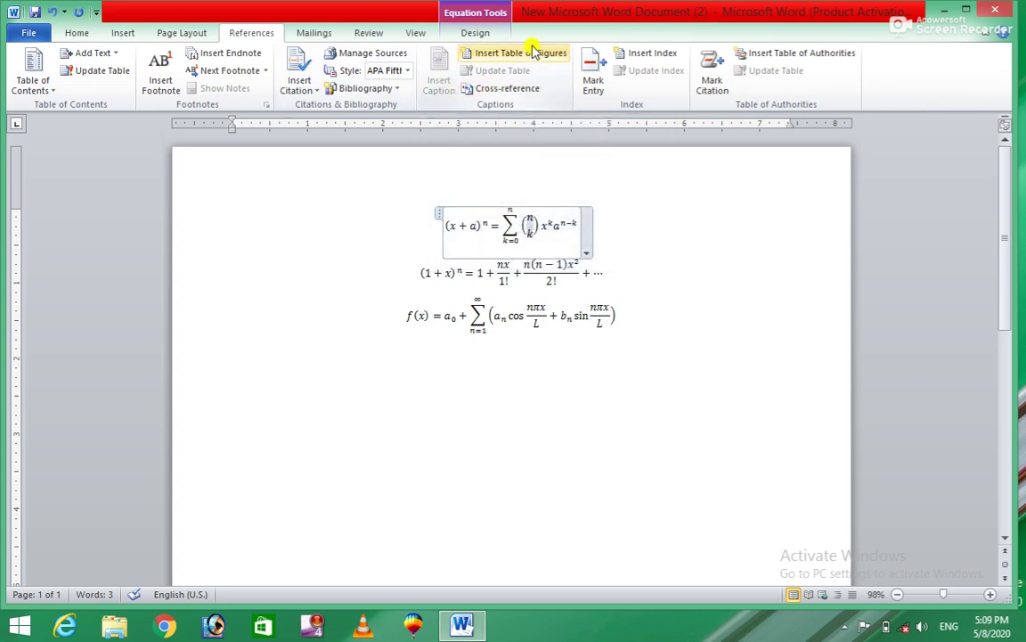
Add an 'Equation 1' caption to the Binomial Theorem equation using the Equation label.
left_click(619, 240)
double_click(570, 224)
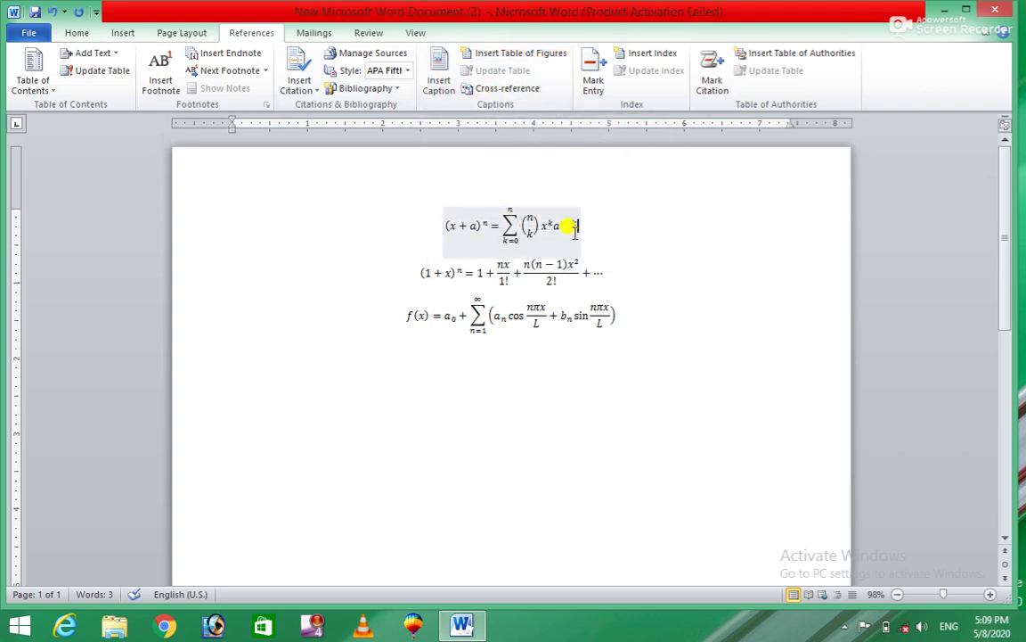
left_click_drag(599, 235, 437, 241)
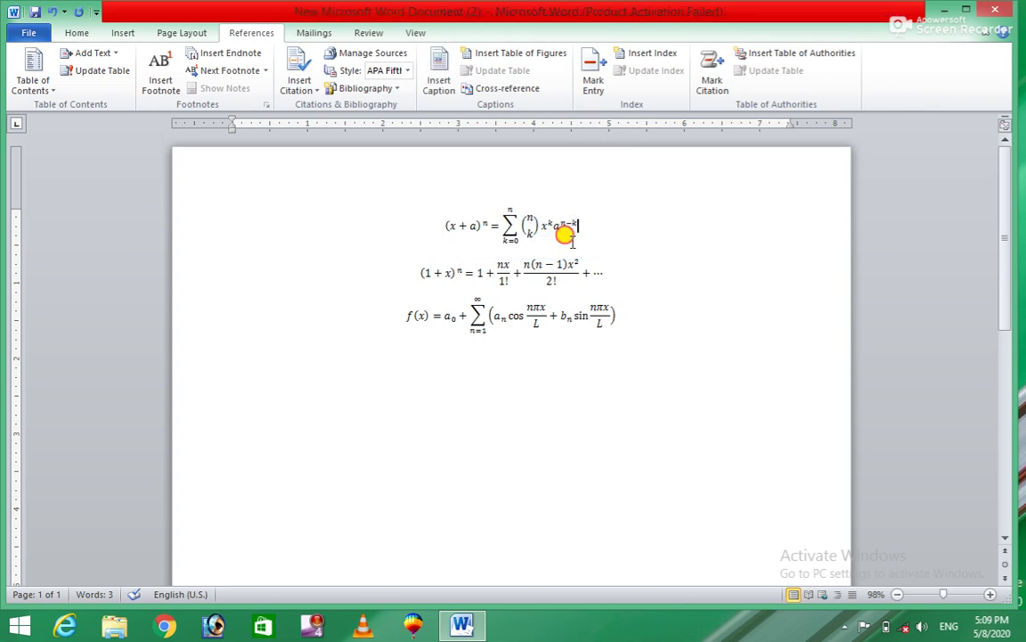
left_click(440, 86)
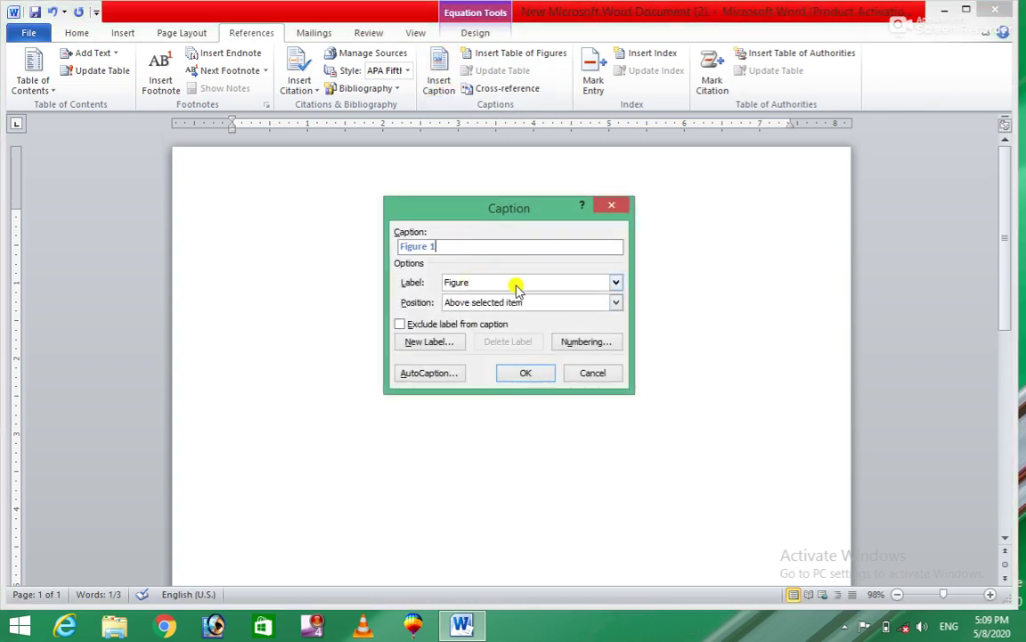
left_click(617, 283)
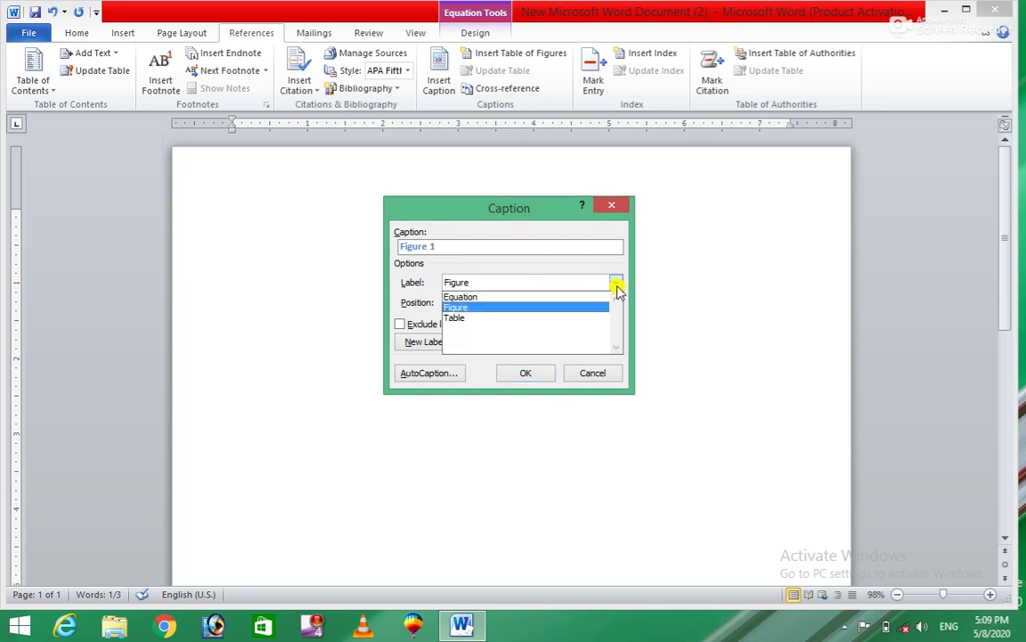
left_click(504, 301)
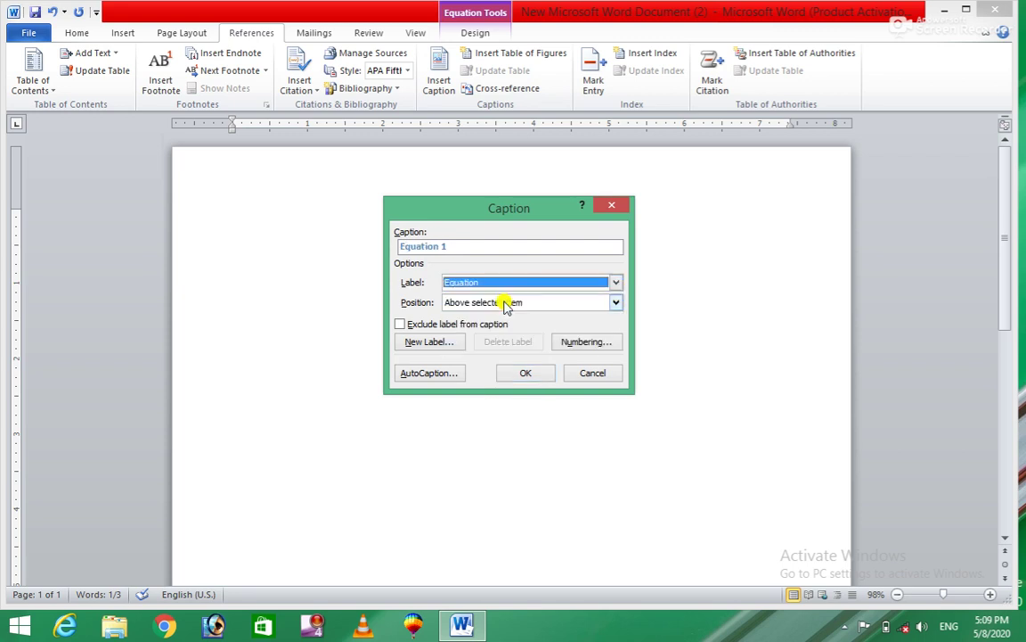
left_click(520, 375)
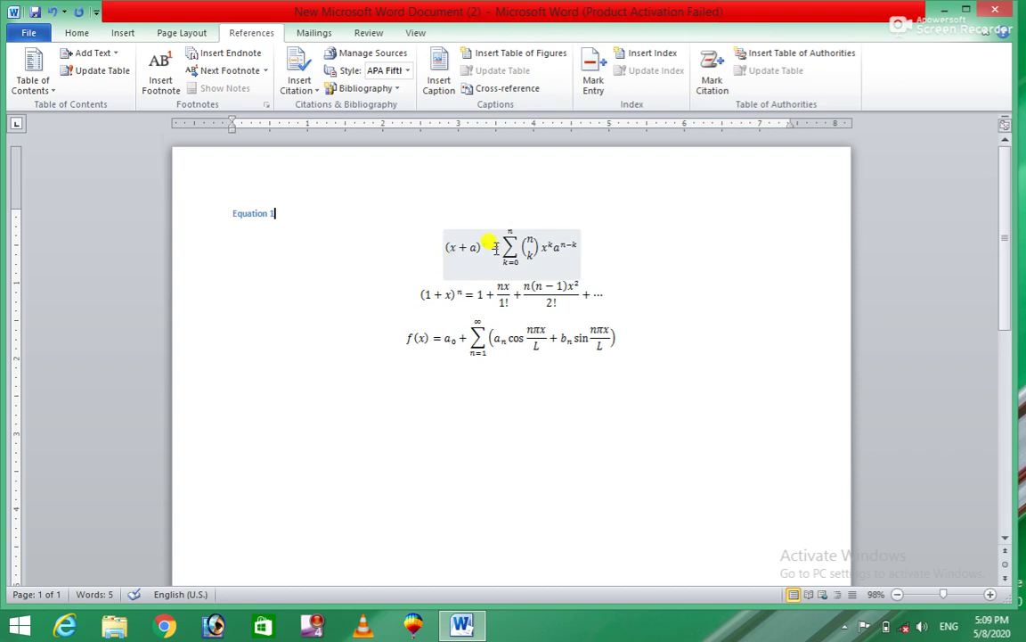
Set the Binomial Theorem equation's justification to Left.
left_click(570, 265)
left_click(586, 273)
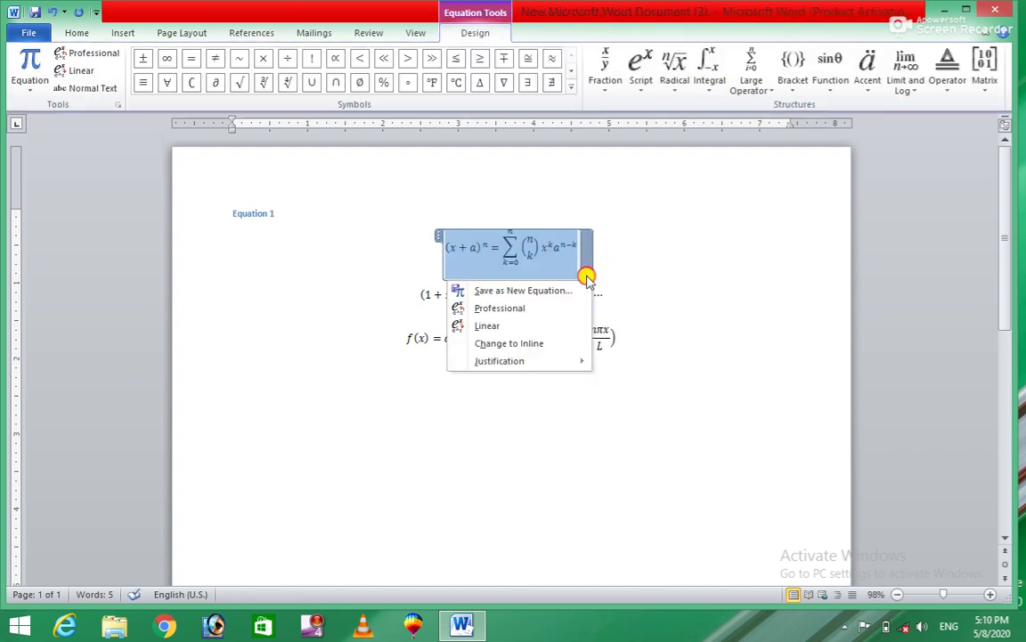
mouse_move(500, 360)
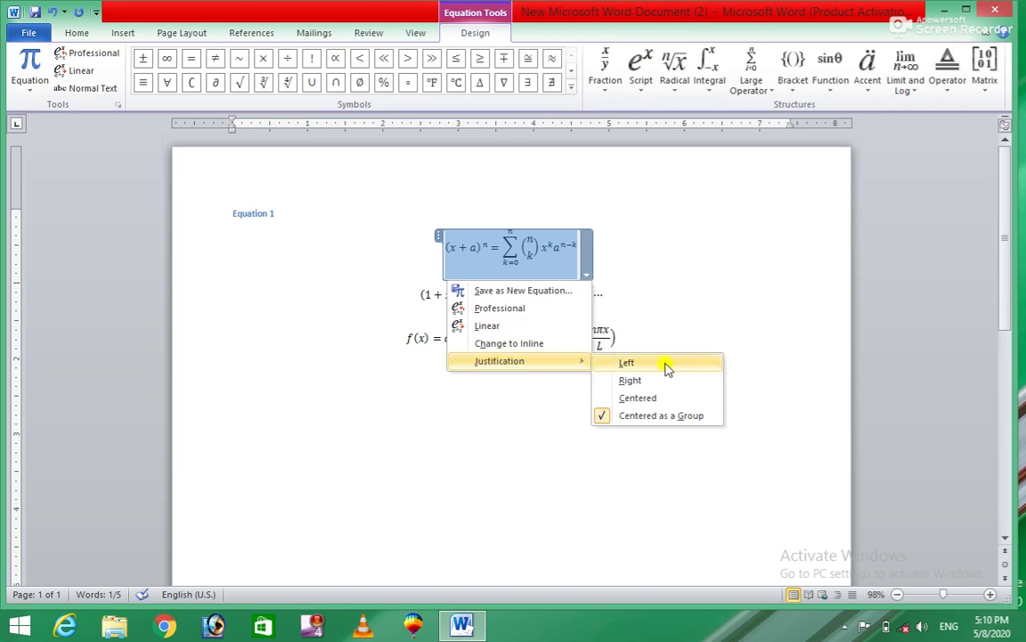
left_click(651, 369)
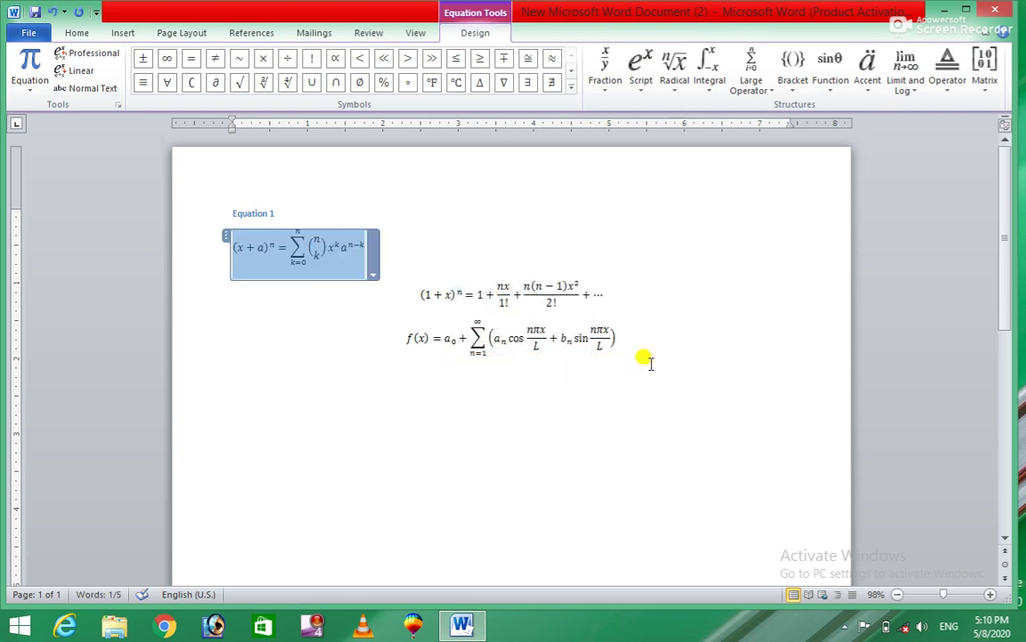
left_click(615, 303)
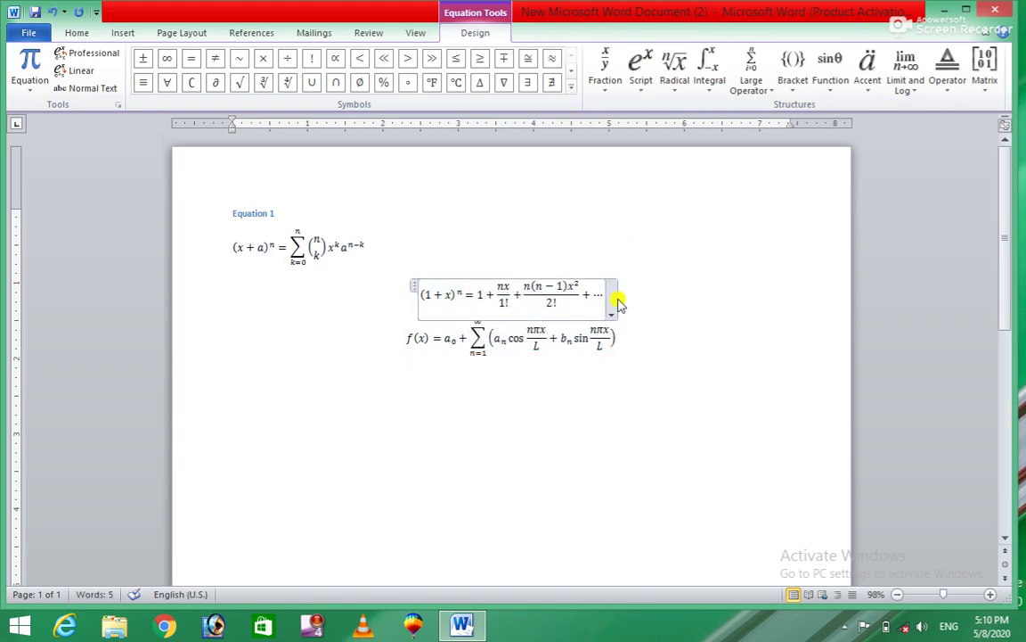
Add an 'Equation 2' caption to the Expansion of a Sum equation.
left_click_drag(627, 301, 386, 270)
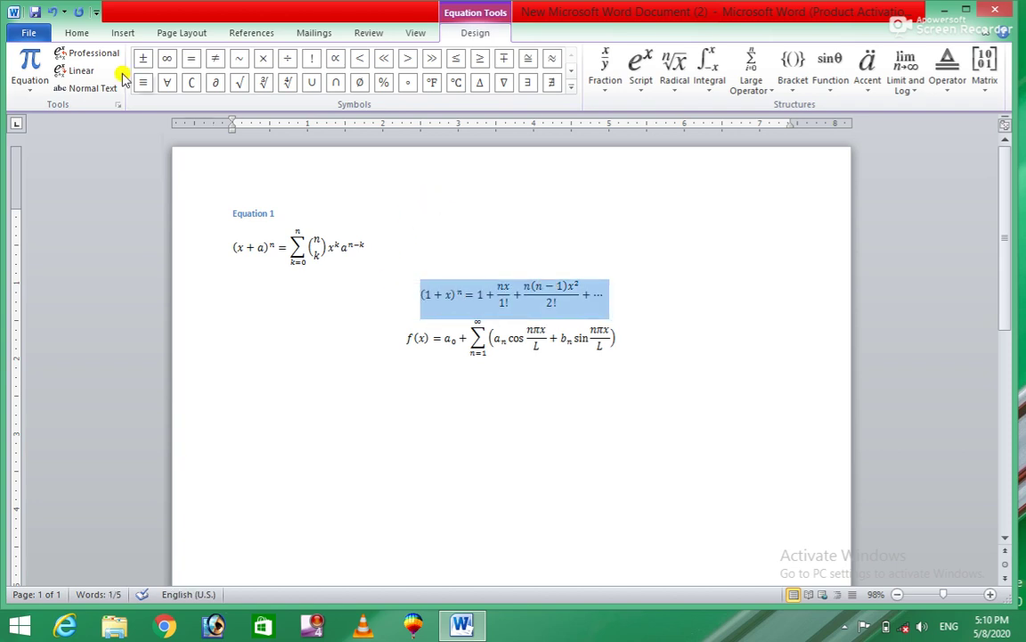
left_click(251, 33)
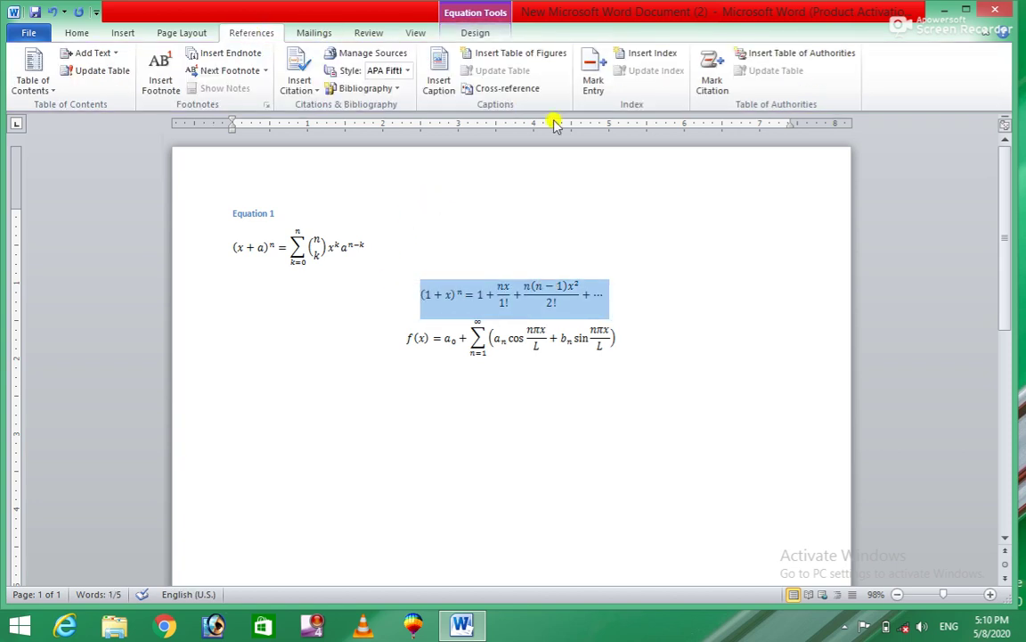
left_click(439, 87)
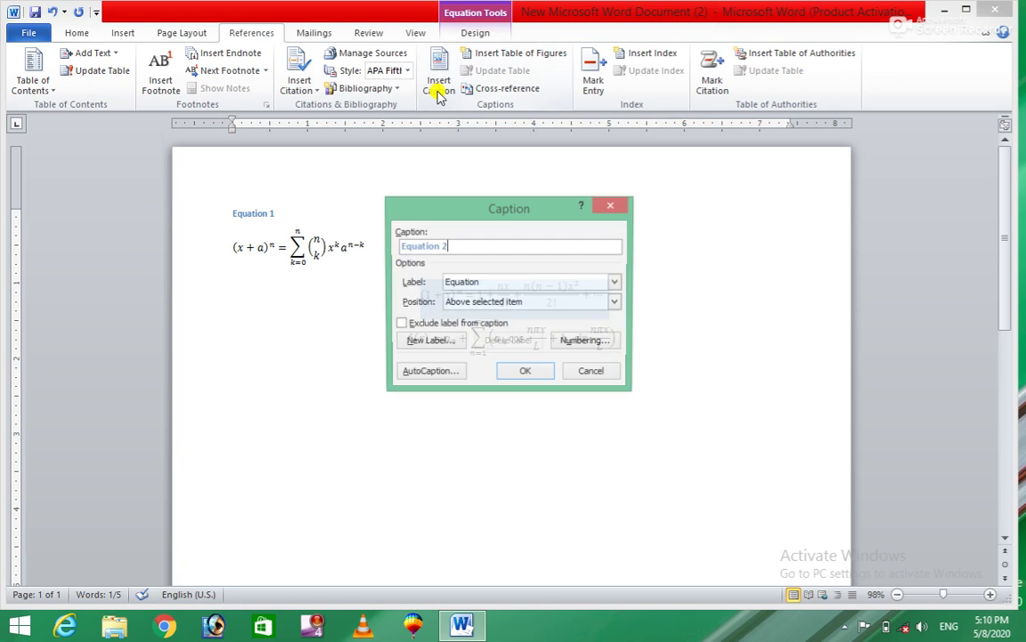
left_click(511, 370)
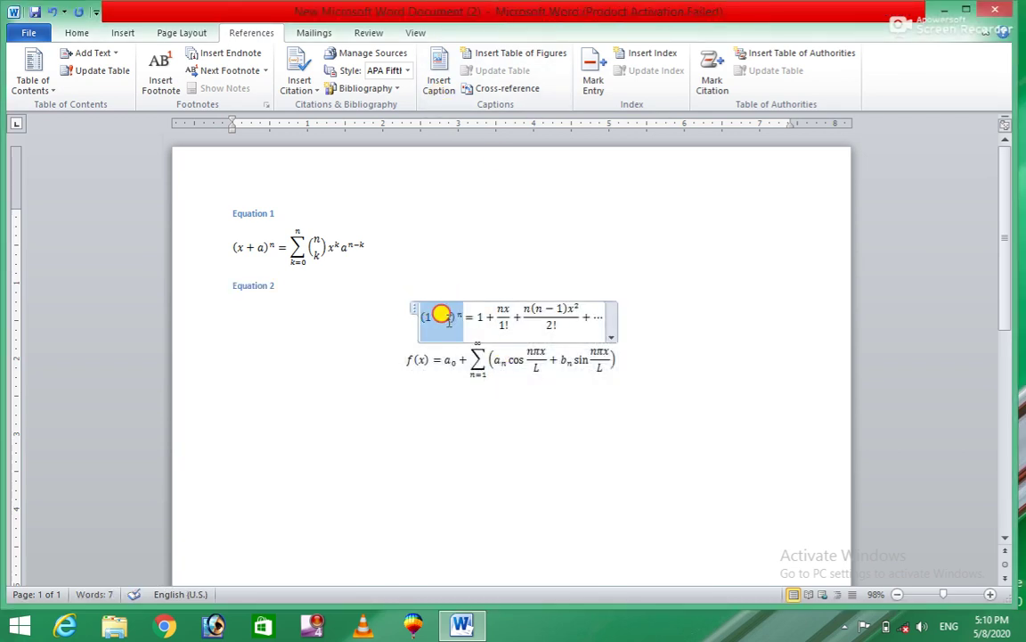
Set the Expansion of a Sum equation's justification to Left.
left_click_drag(415, 312, 619, 305)
left_click(606, 340)
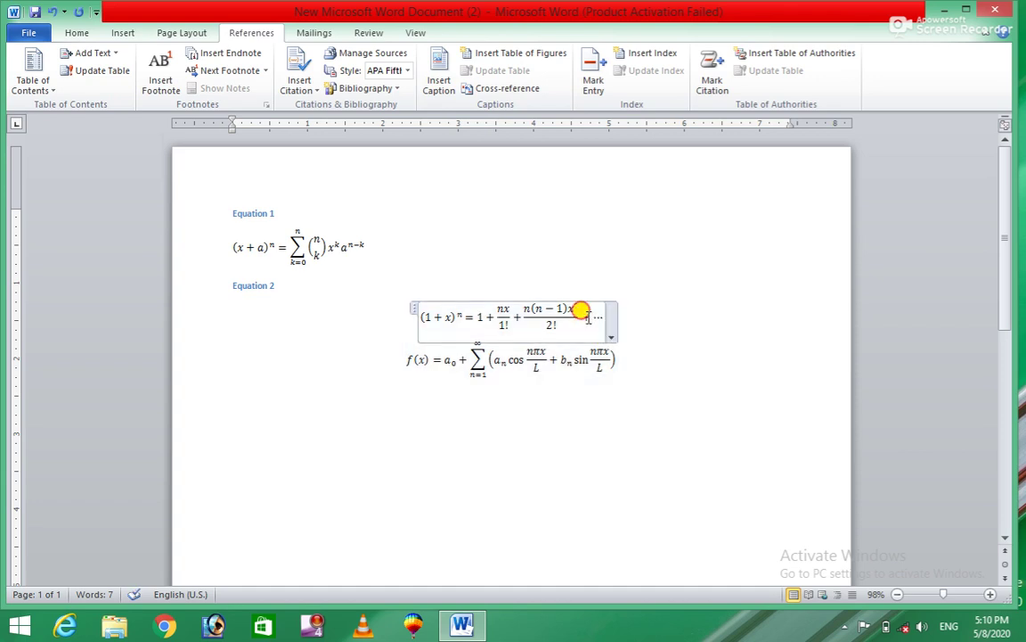
left_click(613, 337)
left_click(613, 337)
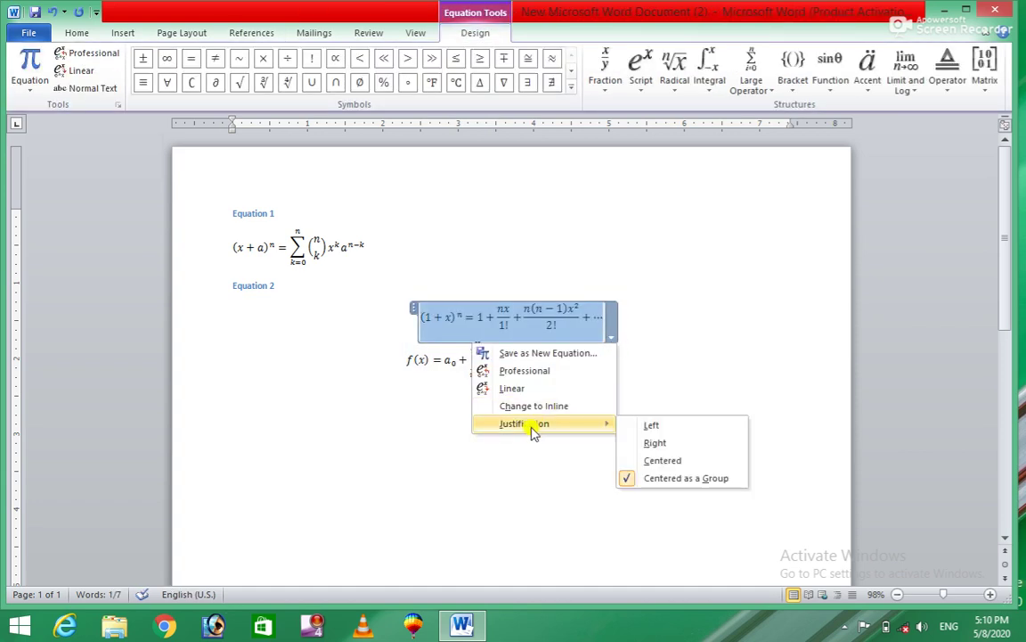
left_click(649, 426)
left_click(565, 415)
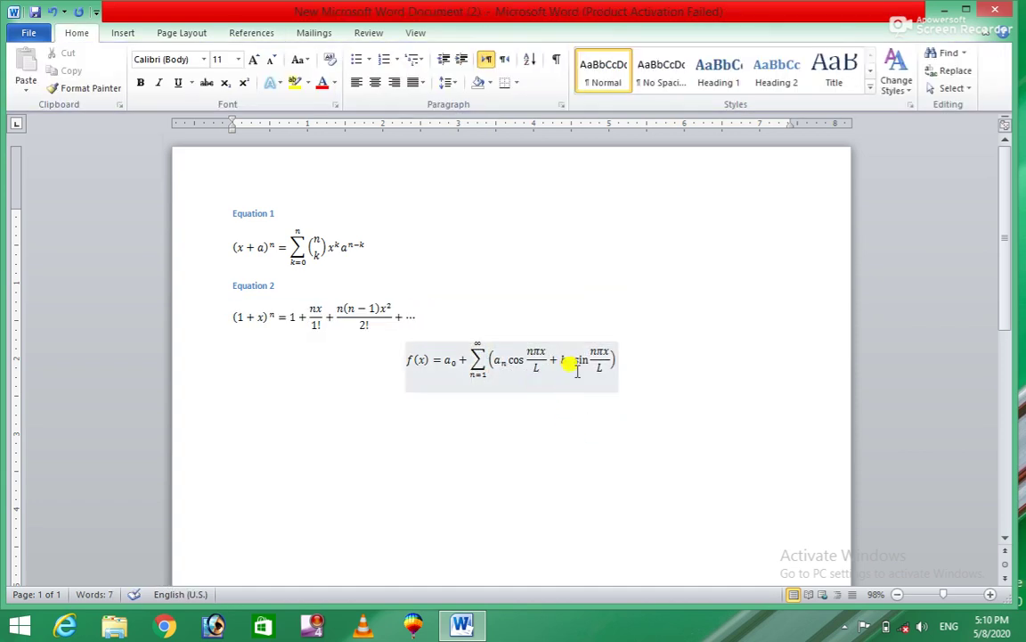
Add an 'Equation 3' caption to the f(x) Fourier Series equation.
mouse_move(660, 360)
left_mouse_down()
mouse_move(408, 348)
mouse_move(369, 356)
left_mouse_up()
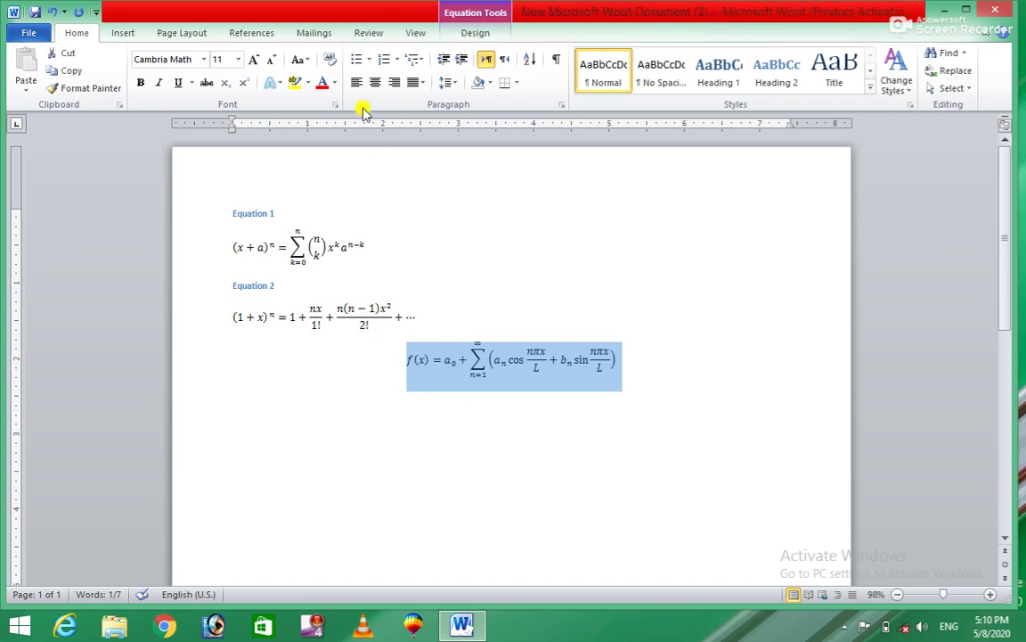
left_click(253, 34)
left_click(440, 89)
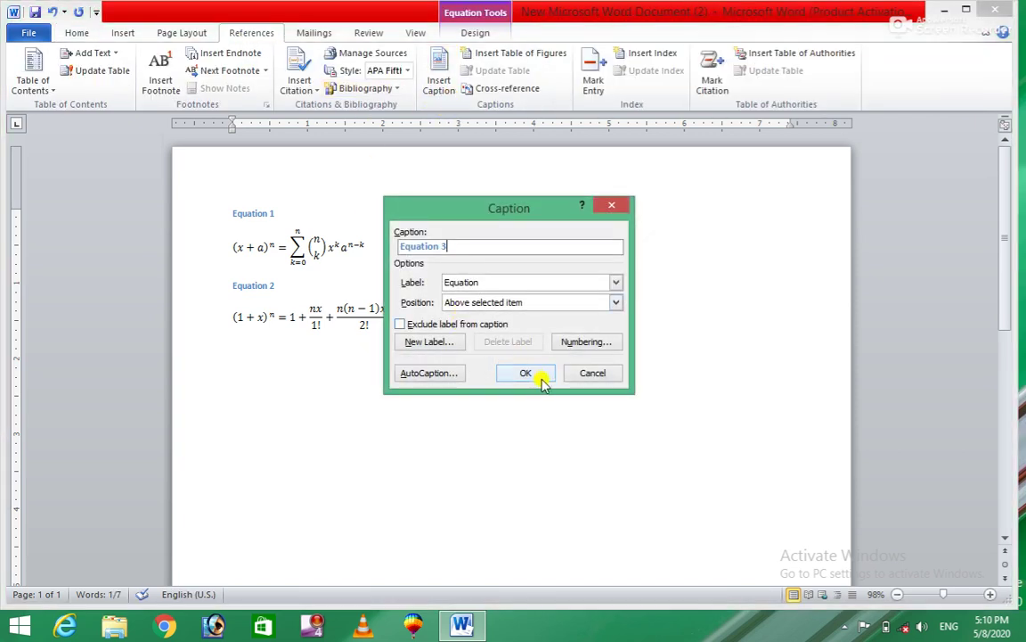
left_click(528, 373)
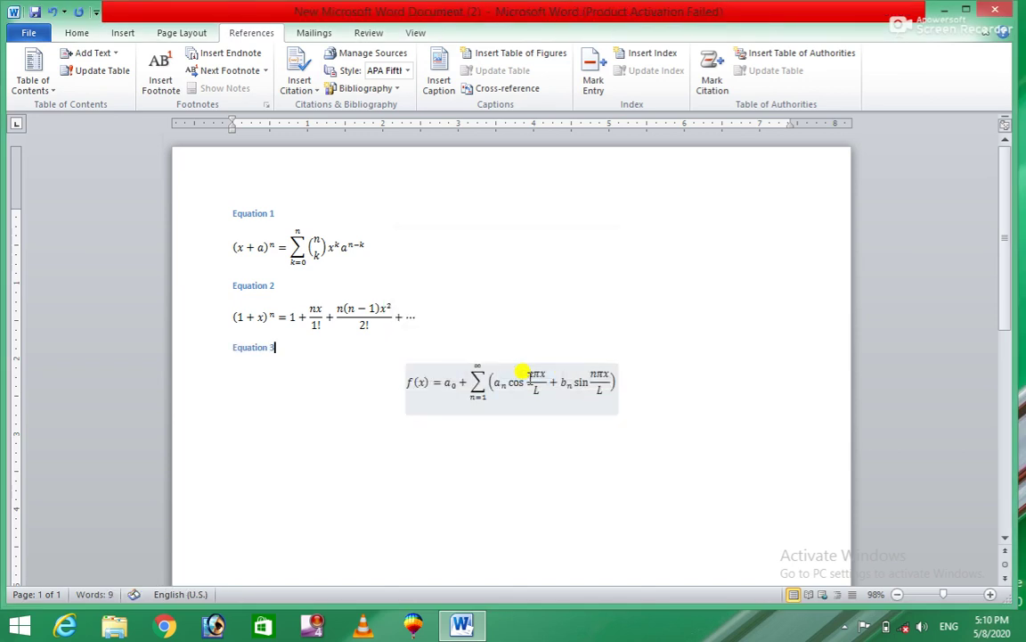
Set the f(x) equation's justification to Left.
left_click(606, 392)
left_click(624, 409)
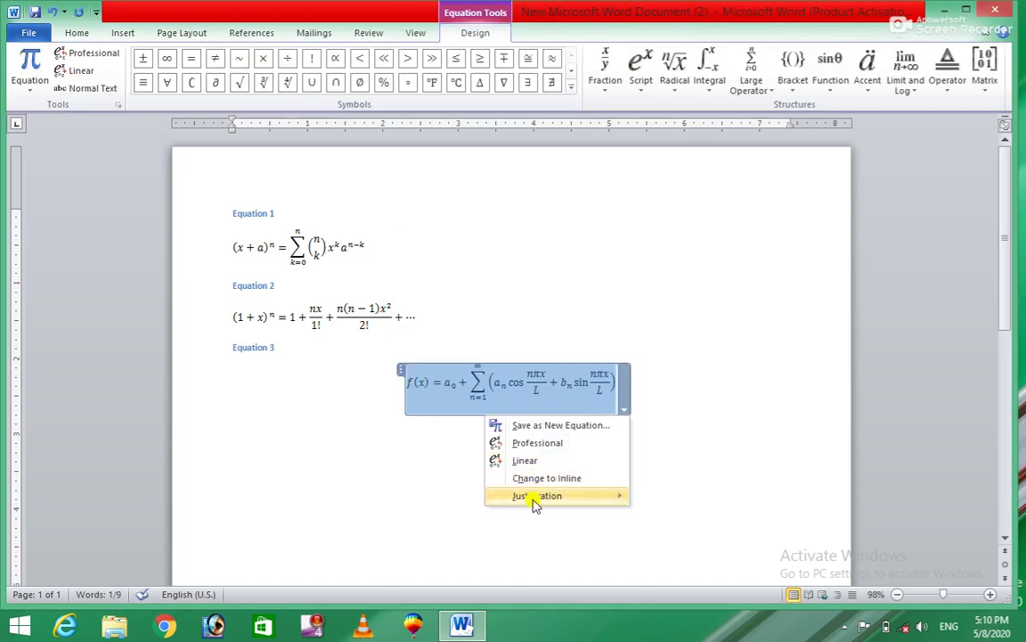
mouse_move(538, 496)
left_click(667, 503)
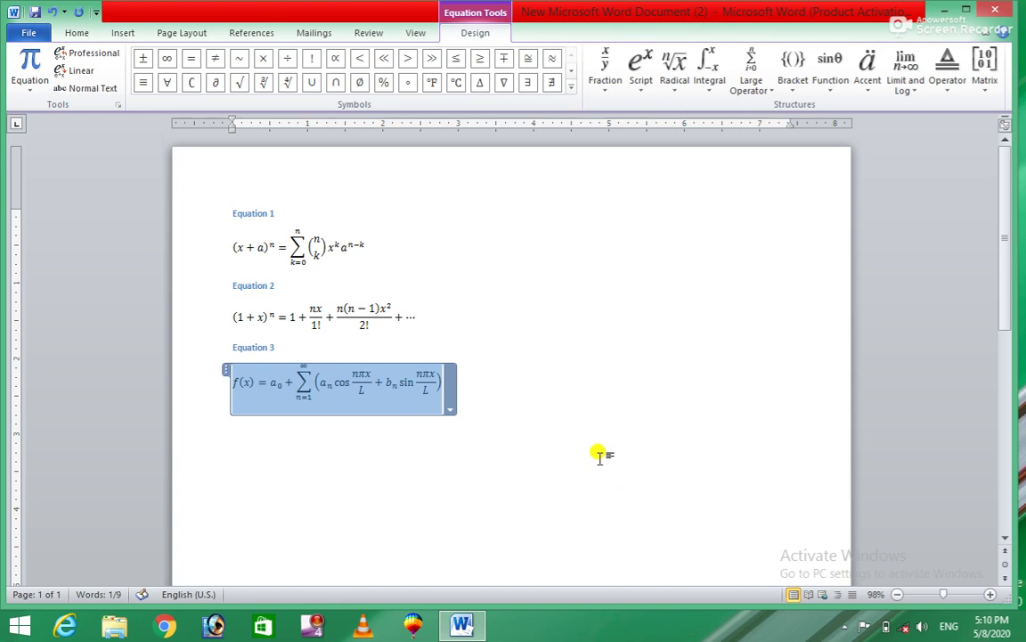
left_click(613, 412)
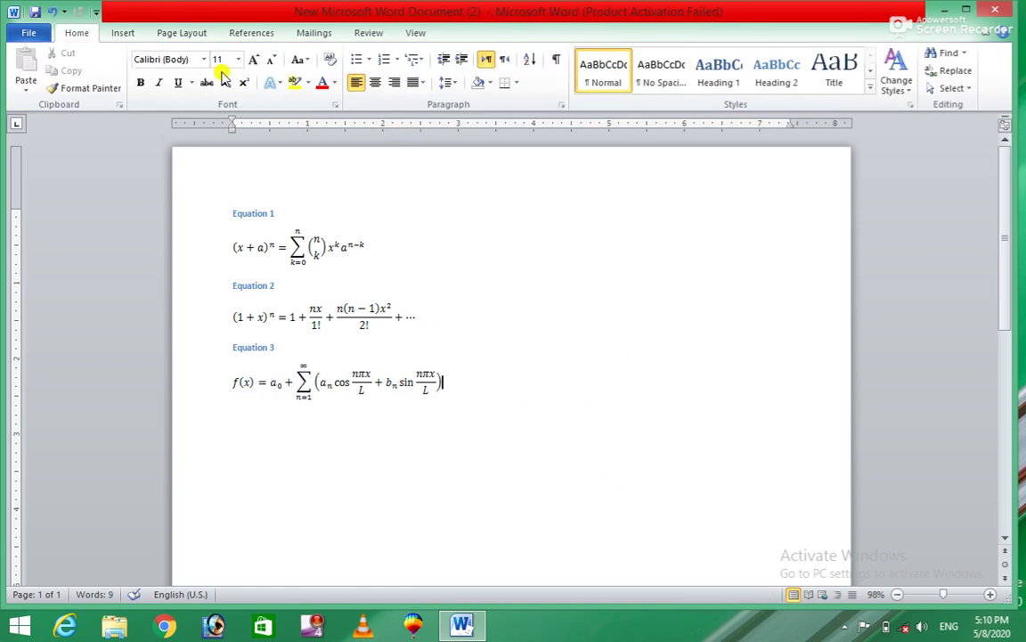
left_click(259, 31)
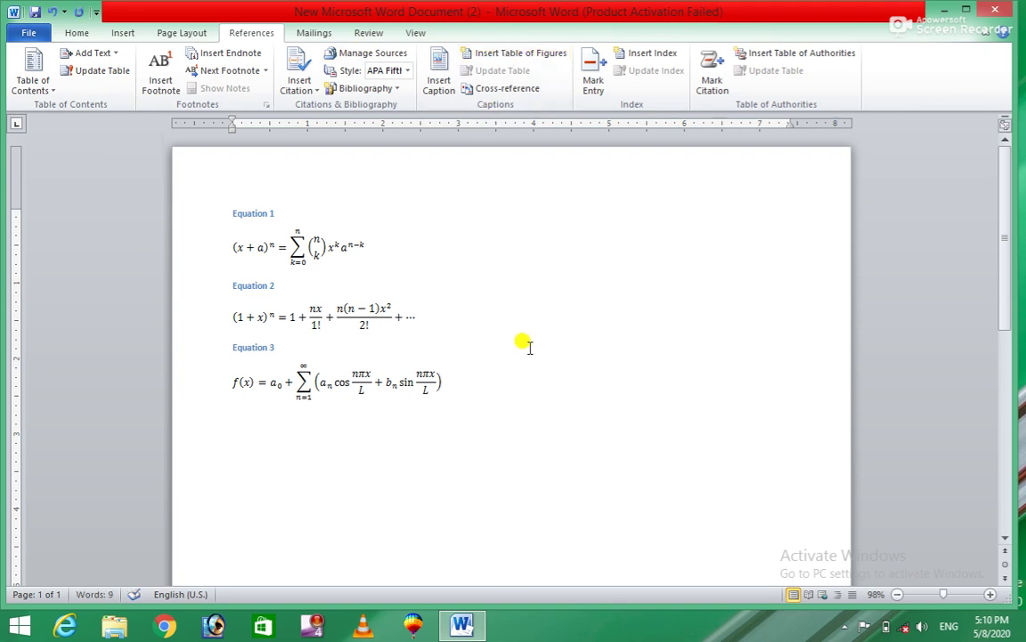
Insert a table of figures for the equations with a solid line tab leader.
left_click(545, 55)
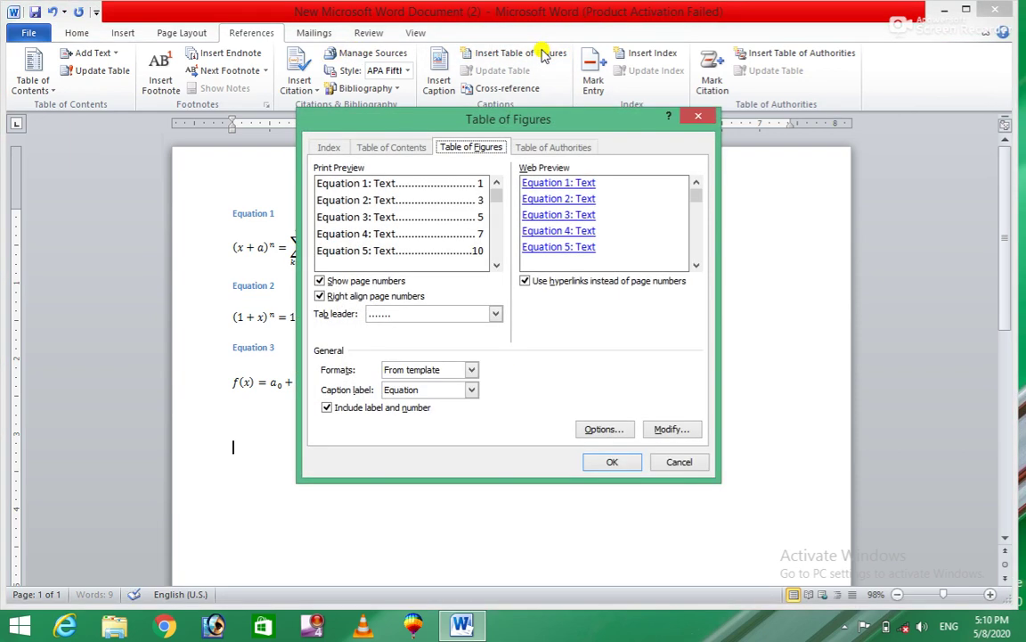
left_click(492, 313)
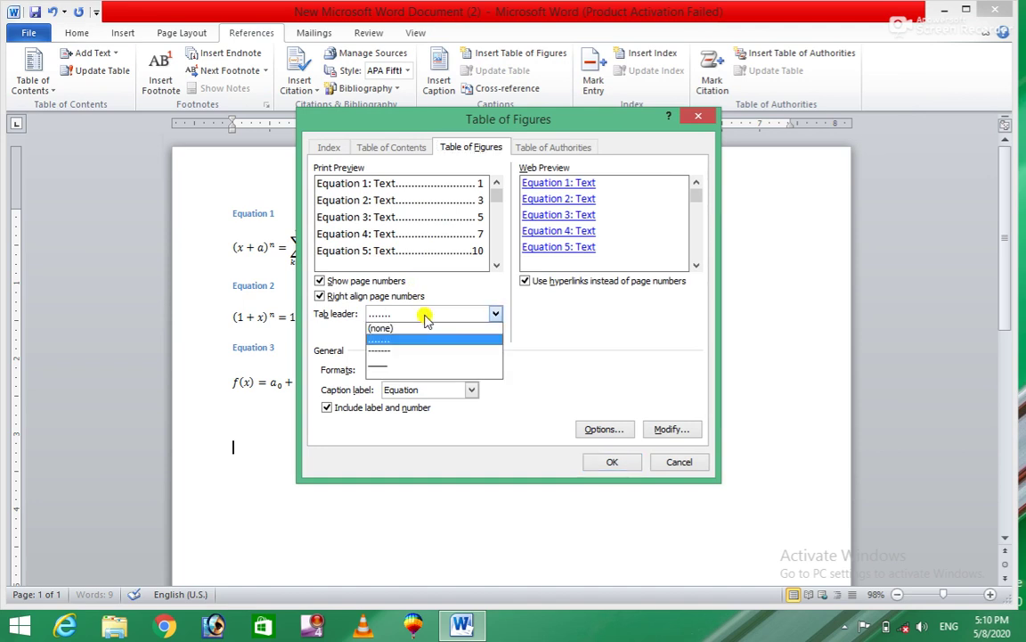
left_click(378, 365)
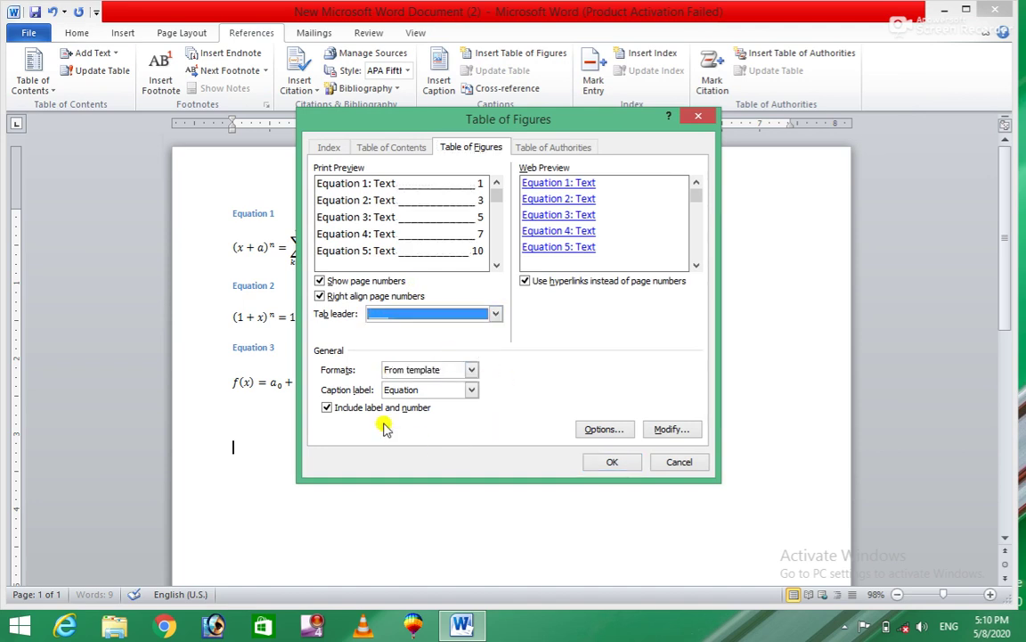
left_click(615, 462)
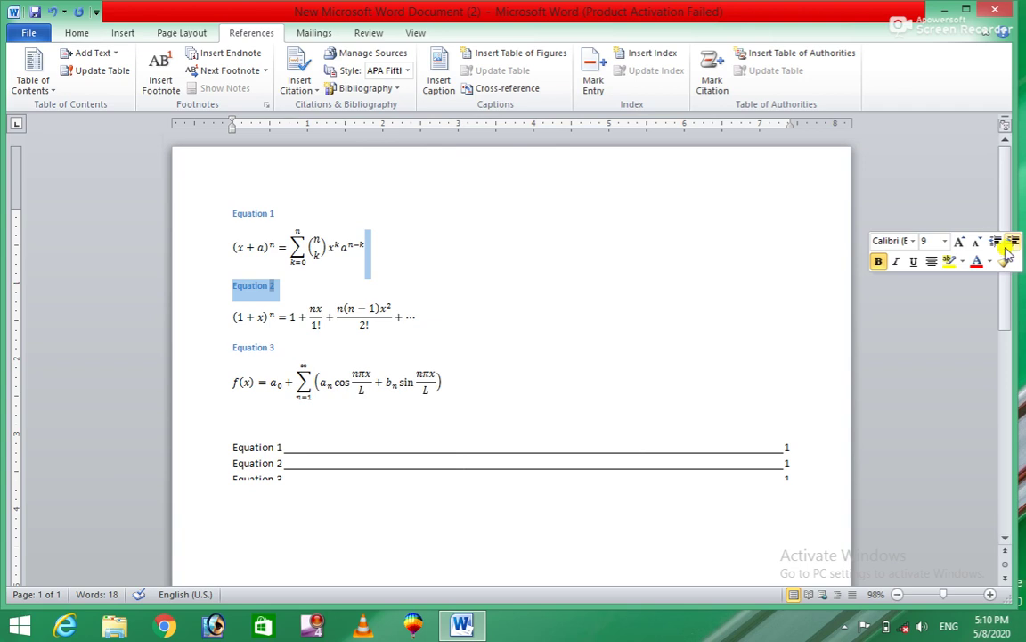
Add a blank line after Equation 1 so the later equations move to the next page.
left_click(740, 278)
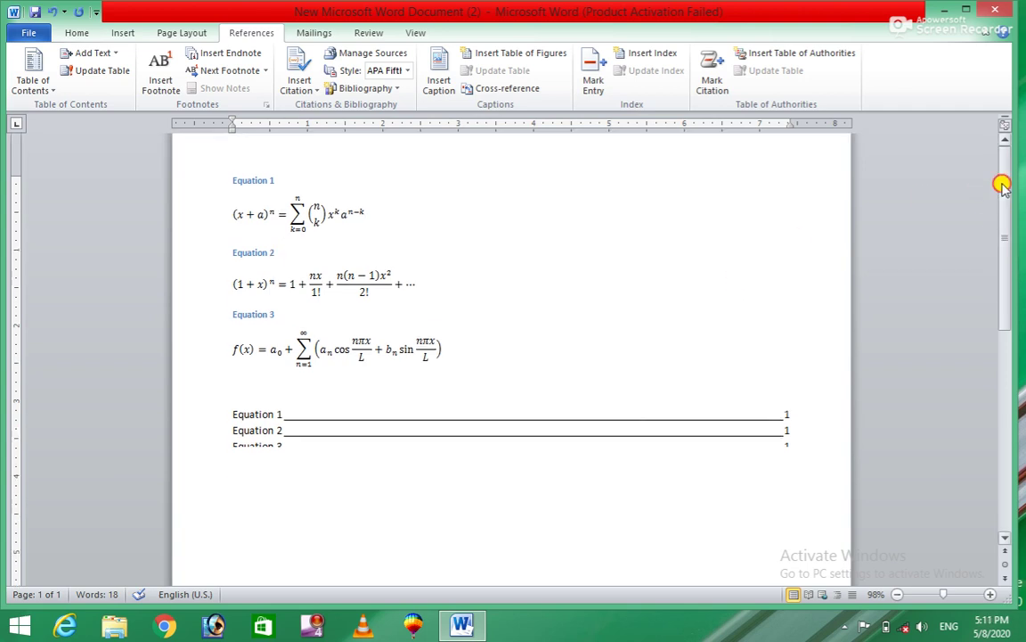
left_click_drag(1001, 185, 1001, 213)
left_click(550, 365)
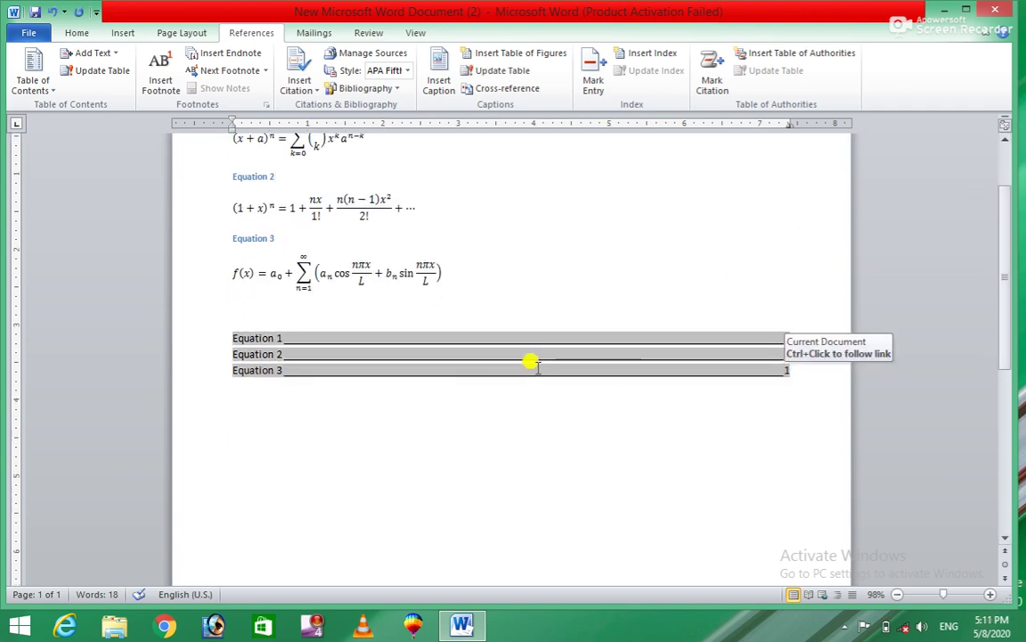
left_click(575, 425)
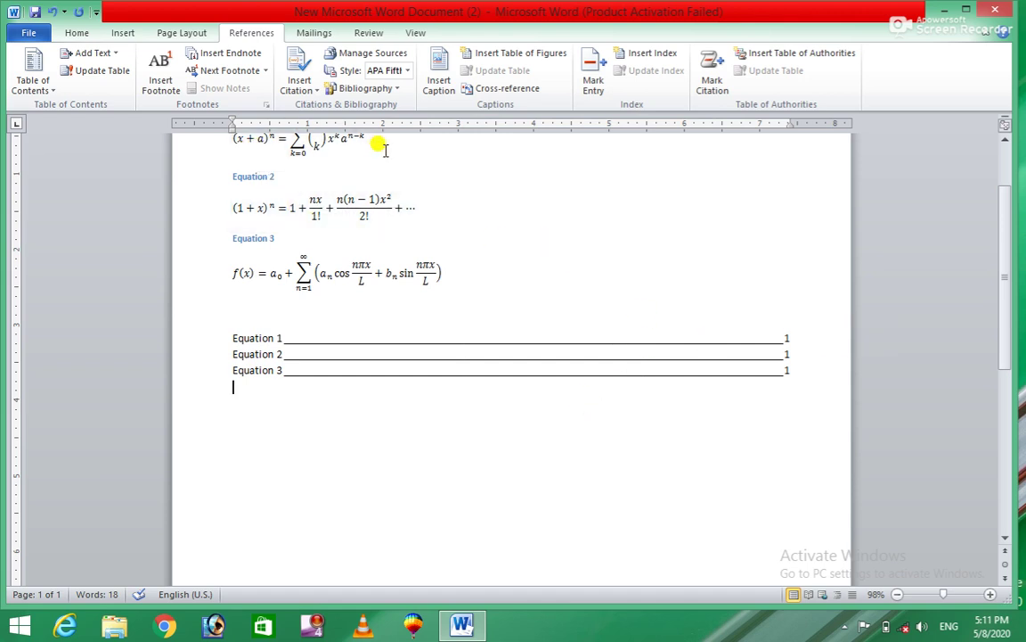
key("Return")
key("Return")
key("Return")
key("Return")
key("Return")
key("Return")
key("Return")
key("Return")
key("Return")
key("Return")
key("Return")
key("Return")
key("Return")
key("Return")
key("Return")
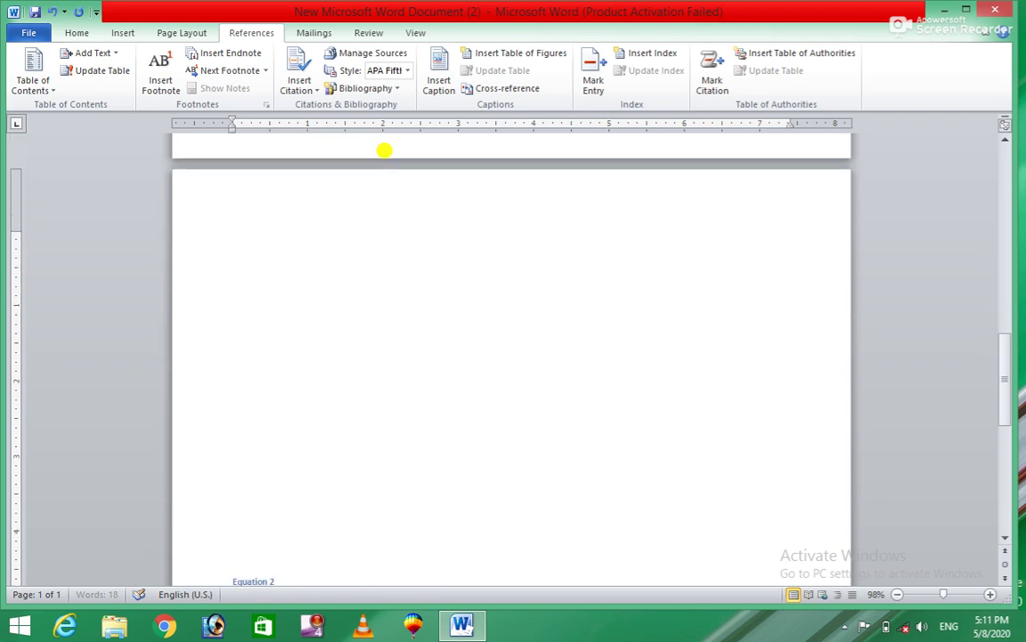
left_click_drag(1004, 373, 1005, 461)
Update the entire table of figures so Equations 2 and 3 show page 2, then close the document.
left_click(773, 351)
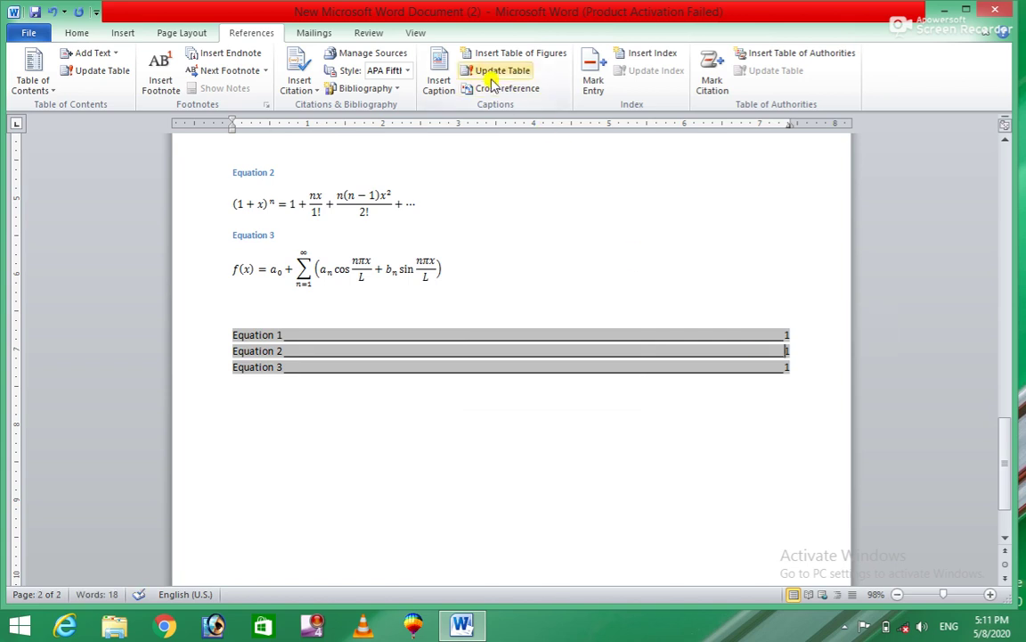
left_click(494, 74)
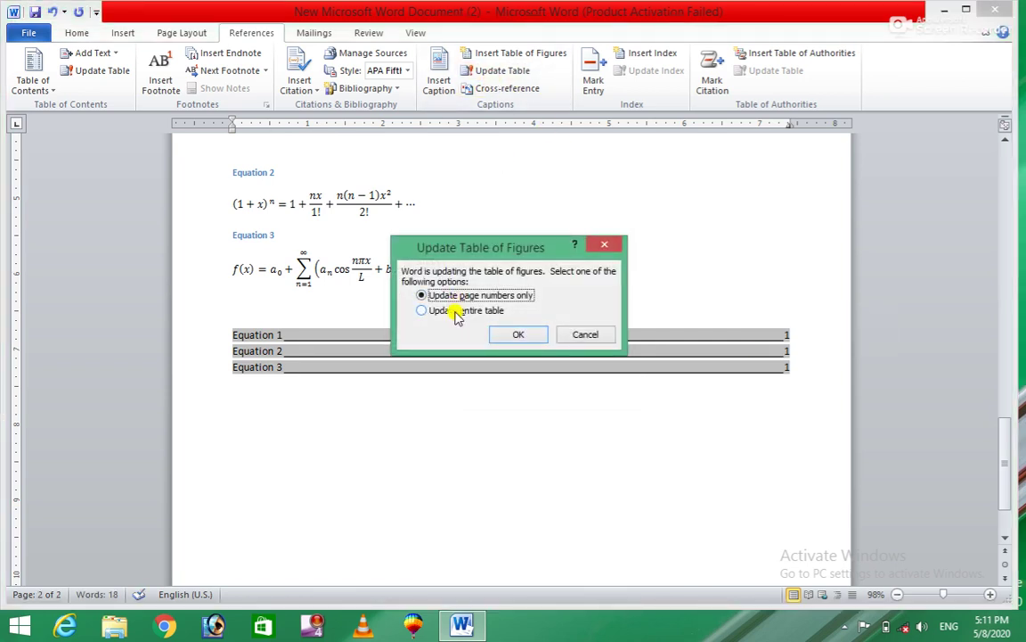
left_click(457, 312)
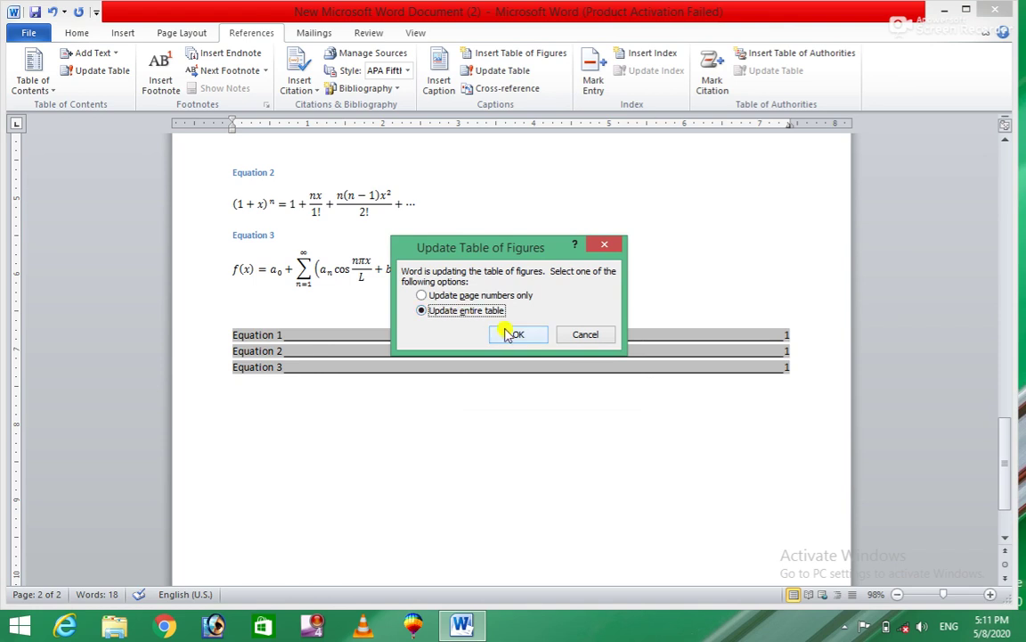
left_click(511, 334)
left_click(559, 415)
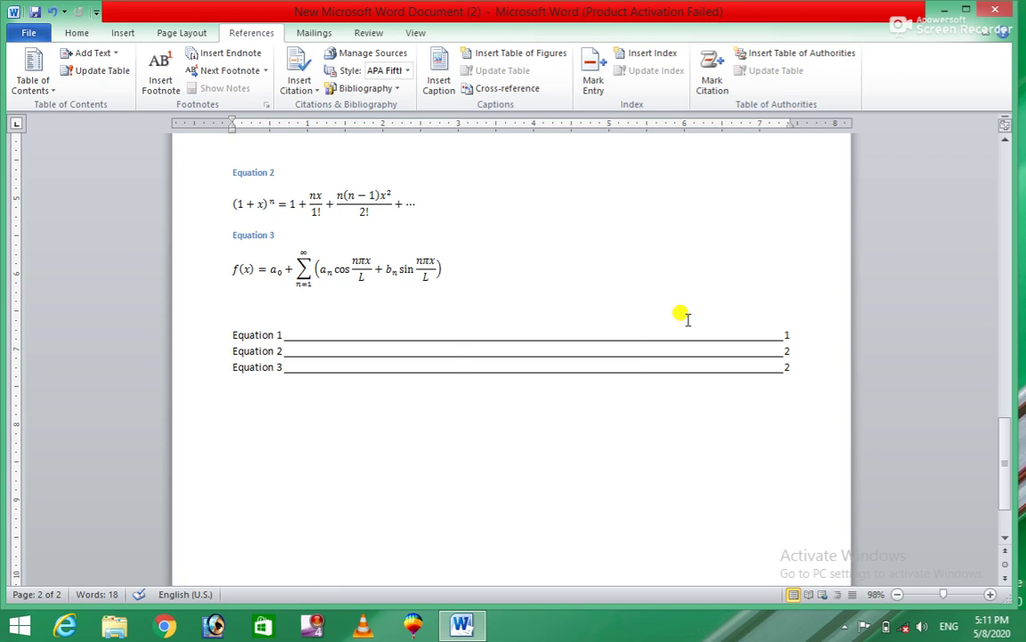
left_click(998, 11)
Discard changes, open the other Word document from the desktop, and dismiss the activation warning.
left_click(529, 349)
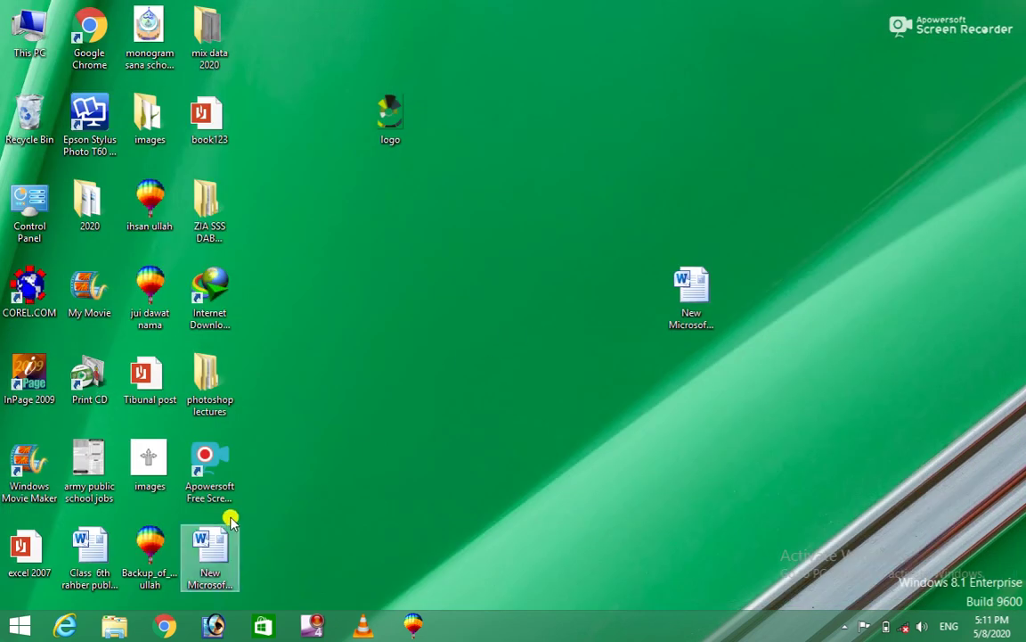
double_click(207, 542)
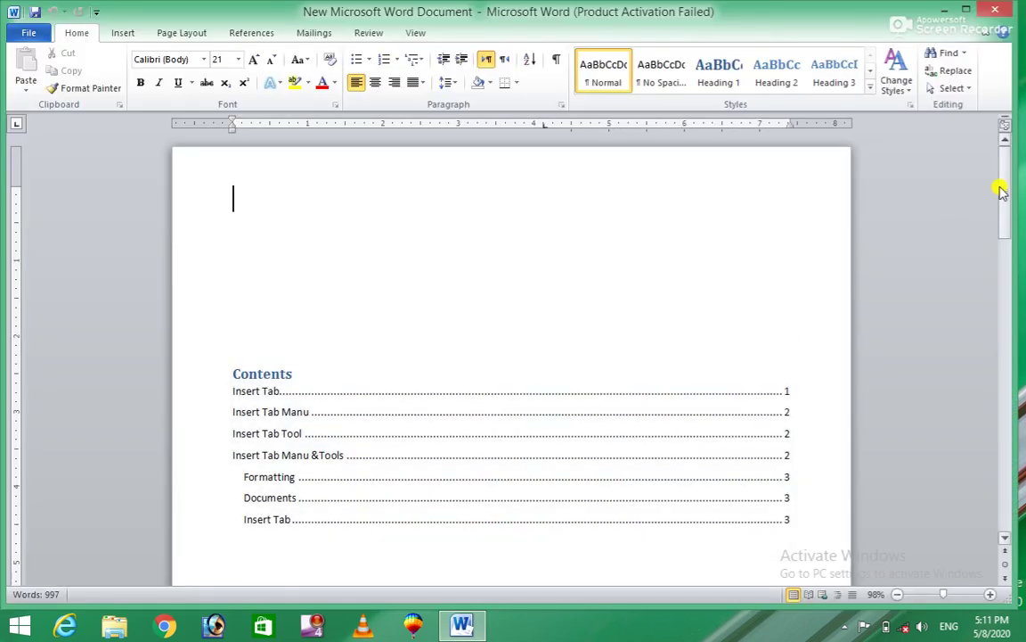
left_click_drag(1004, 189, 1007, 317)
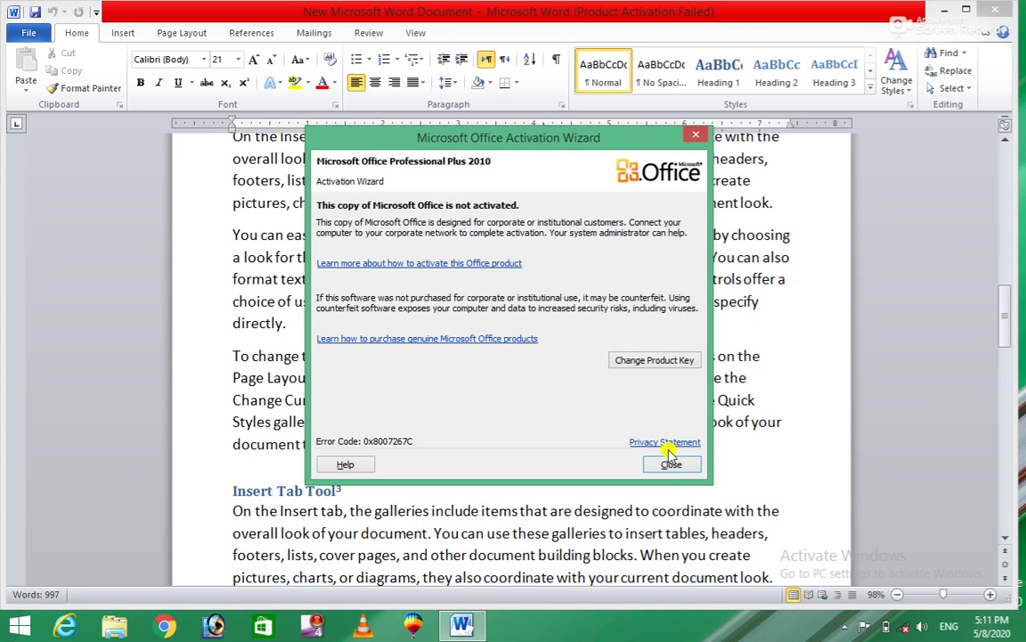
left_click(671, 464)
left_click_drag(1002, 337, 1007, 252)
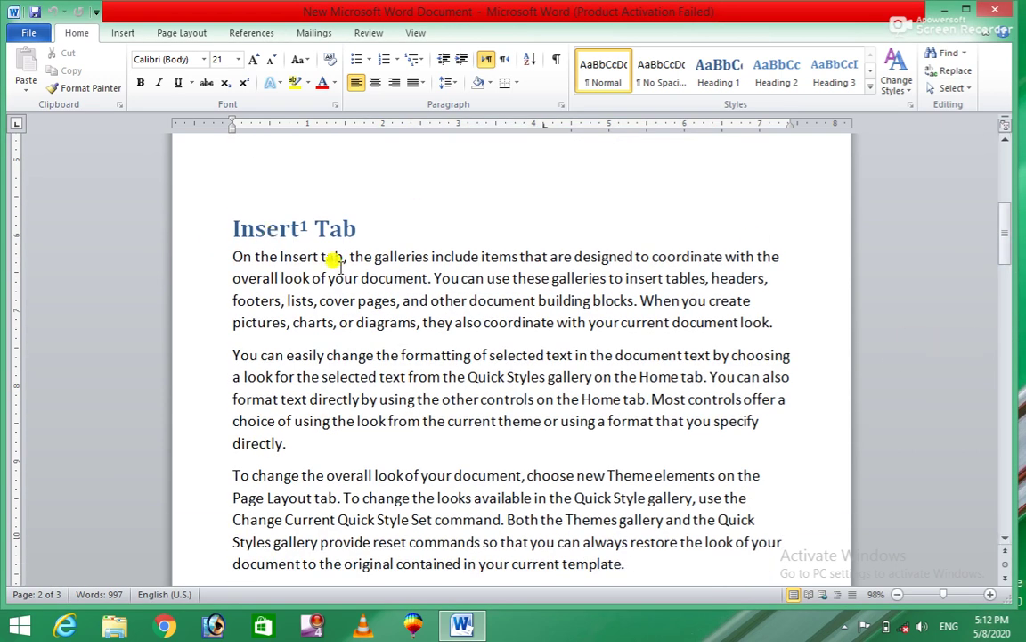
Mark the word 'galleries' in the first Insert Tab paragraph as an index entry.
left_click_drag(367, 255, 409, 256)
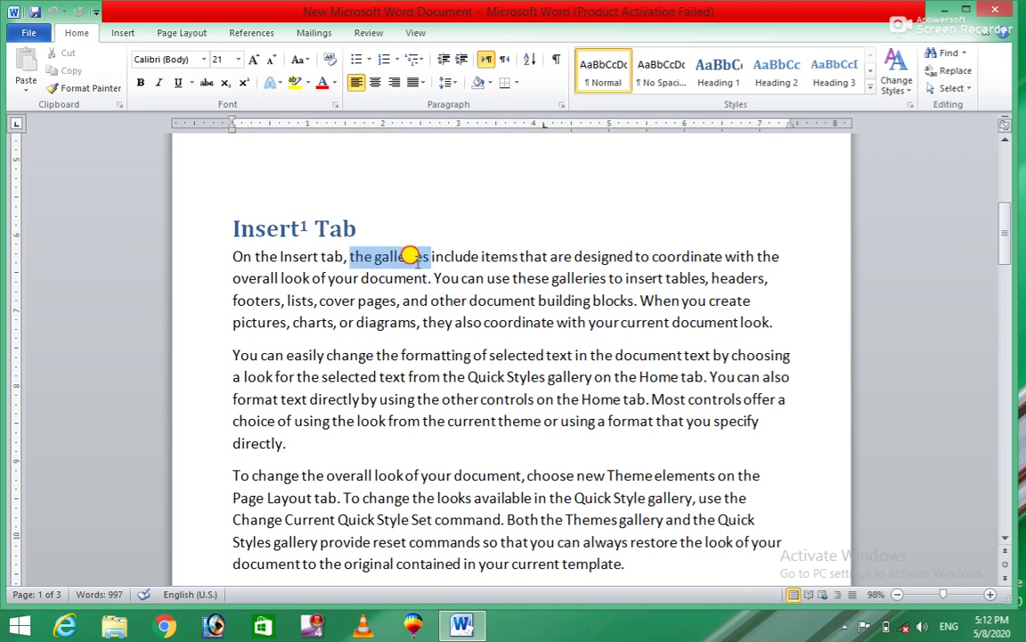
left_click(431, 256)
left_click_drag(429, 257, 373, 249)
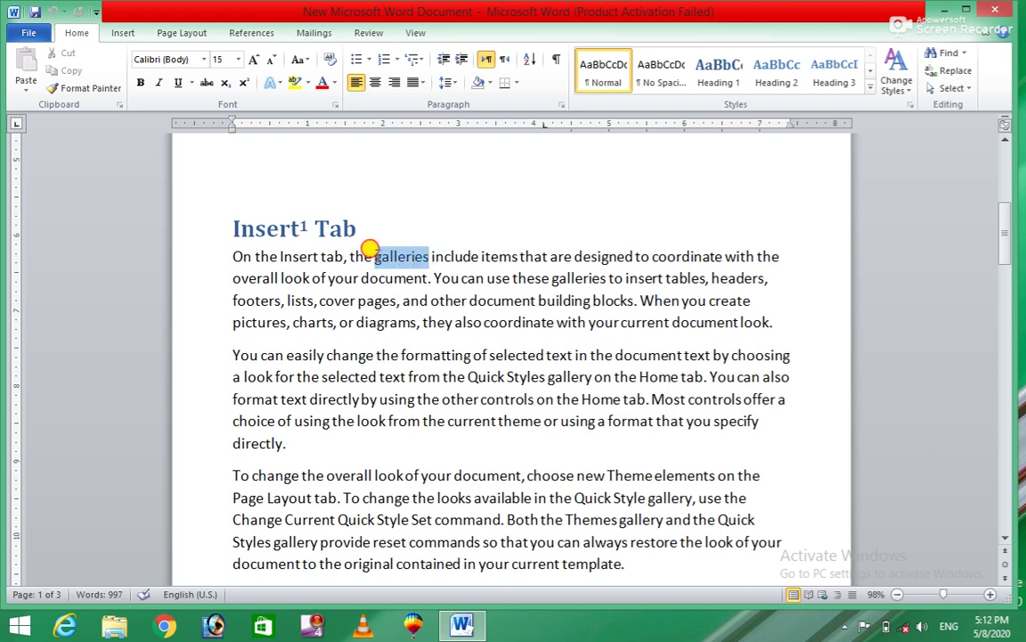
left_click(243, 34)
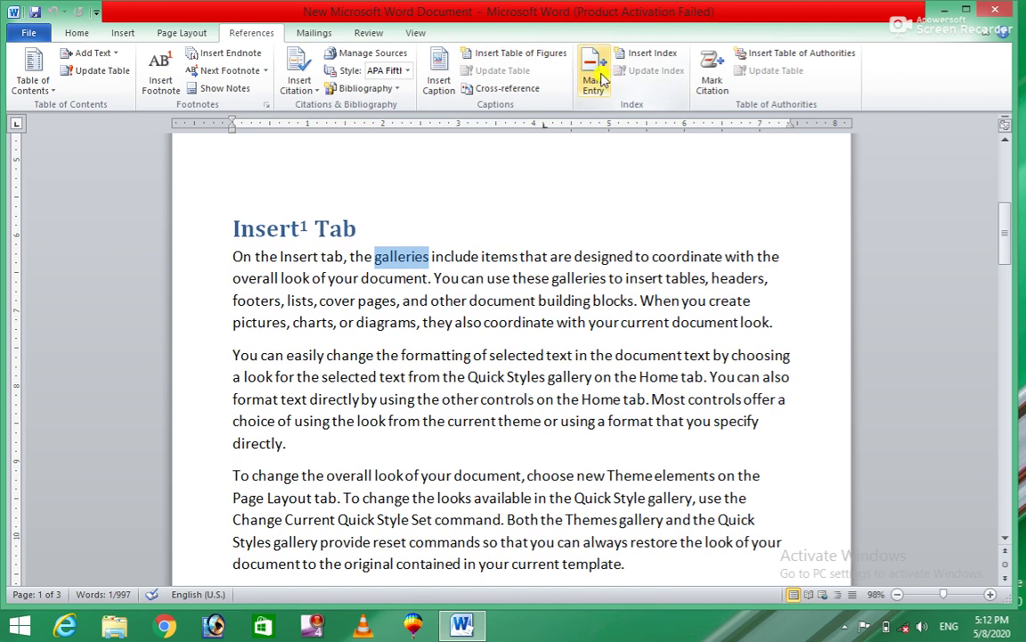
left_click(599, 80)
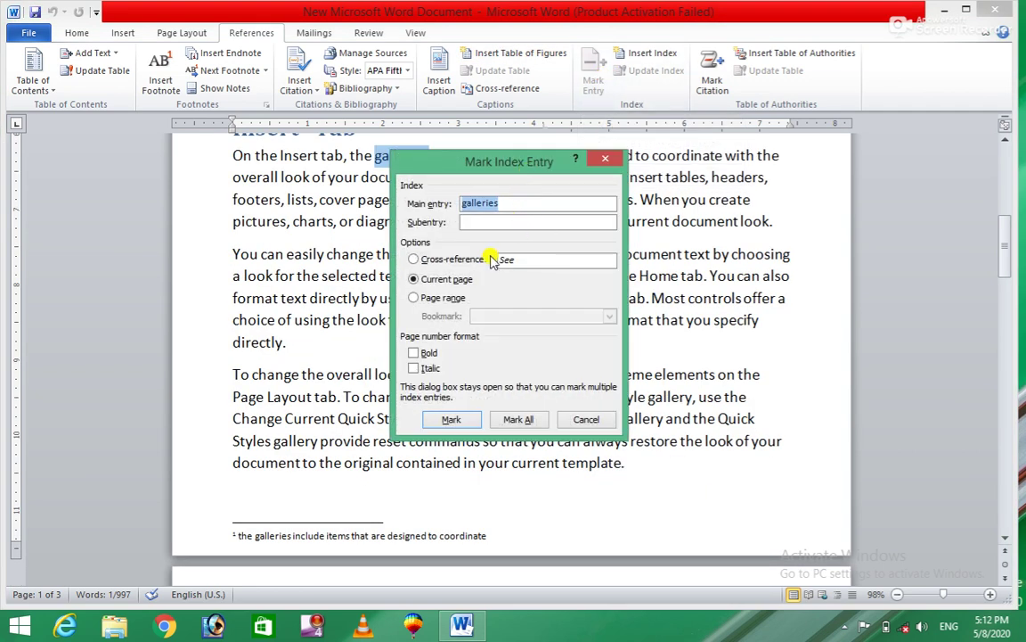
left_click(443, 425)
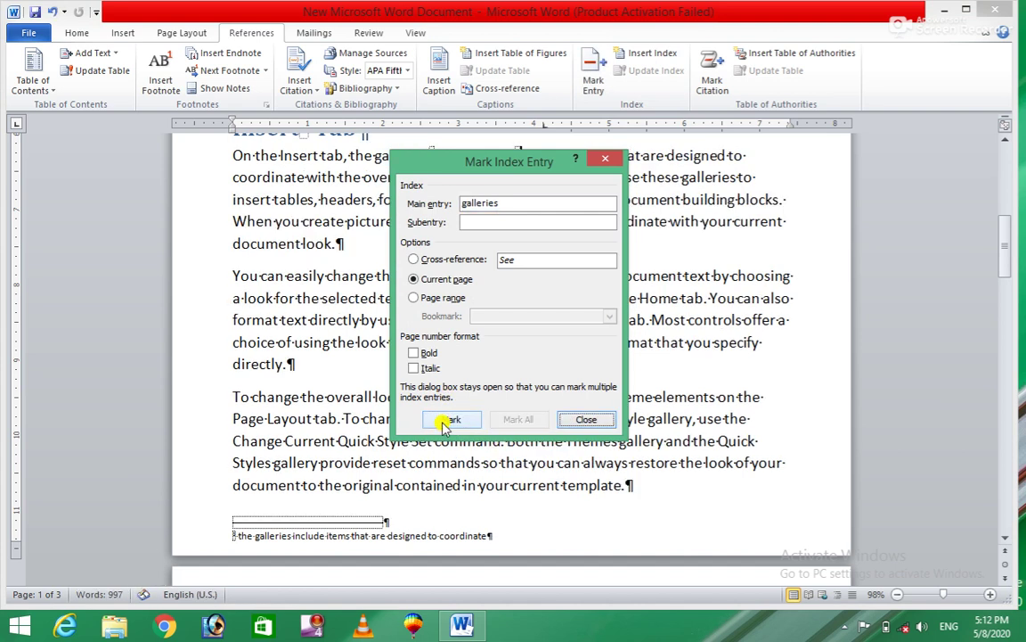
left_click(581, 422)
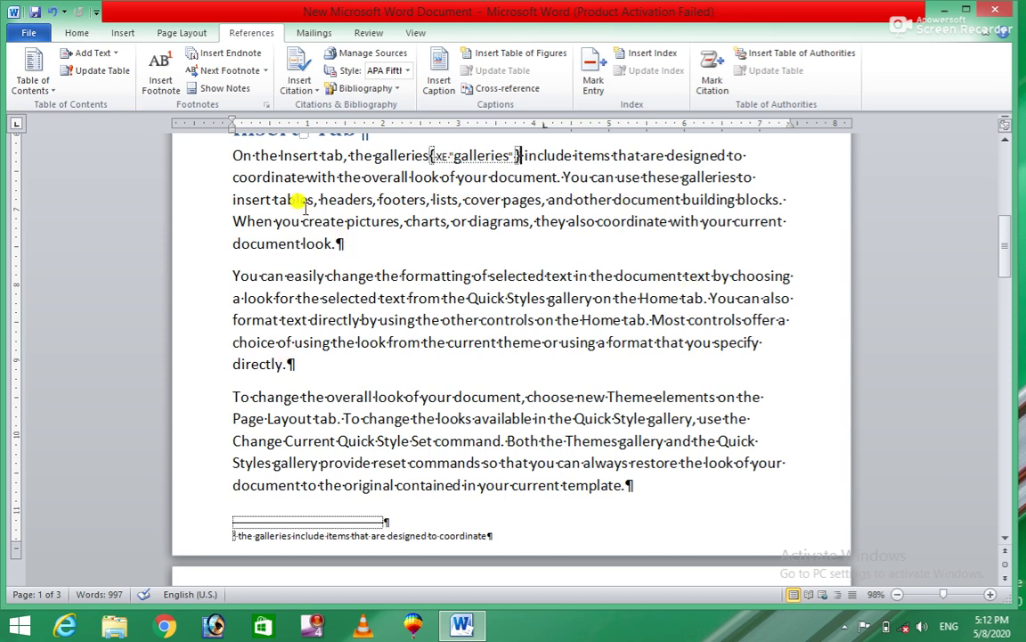
Hide the paragraph marks and index field codes with Show/Hide ¶.
left_click(78, 33)
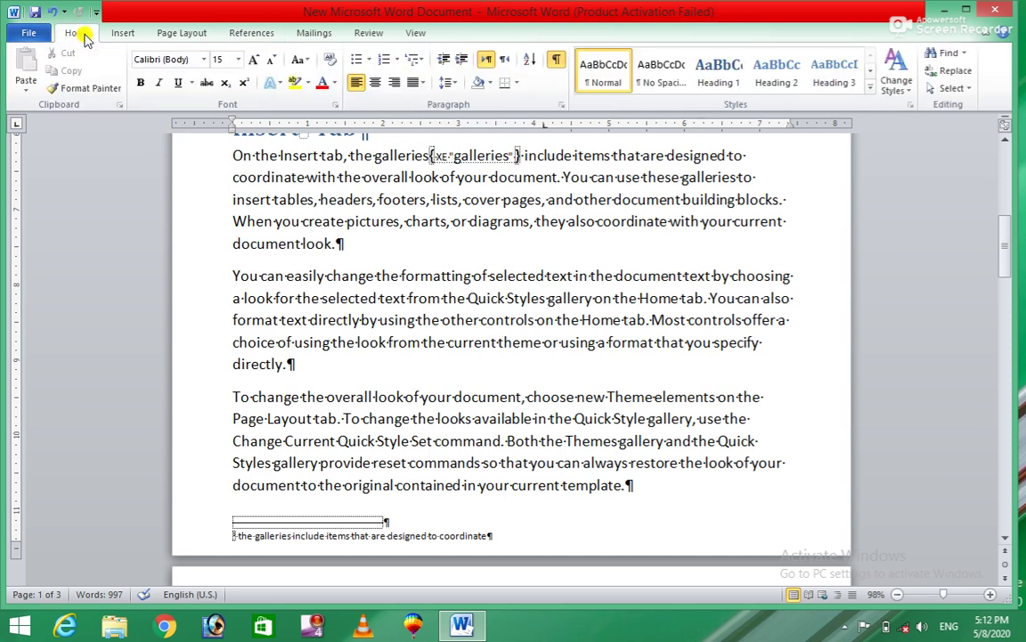
left_click(562, 65)
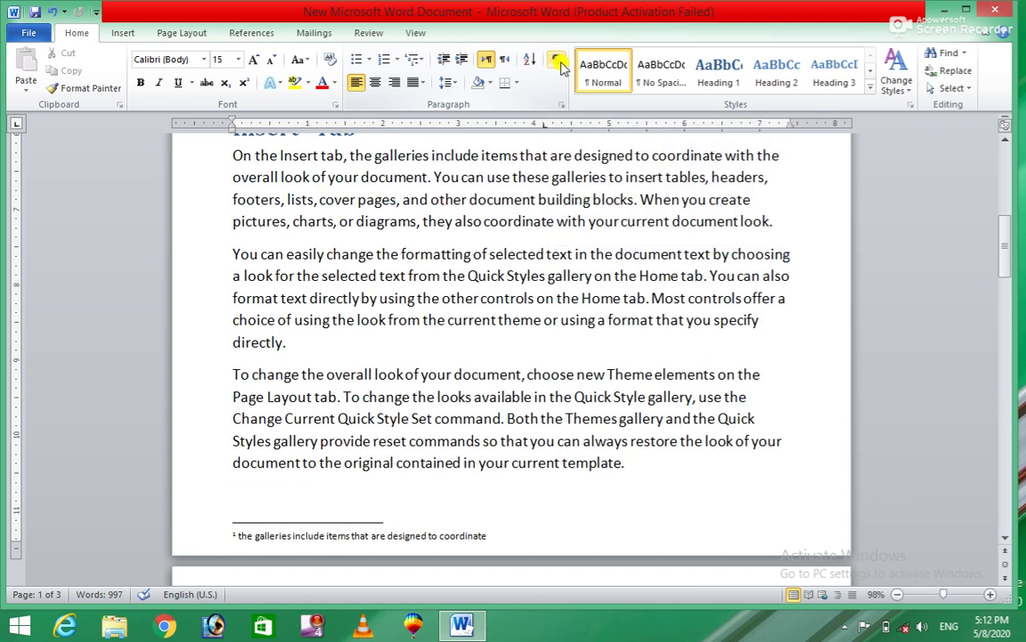
left_click(251, 35)
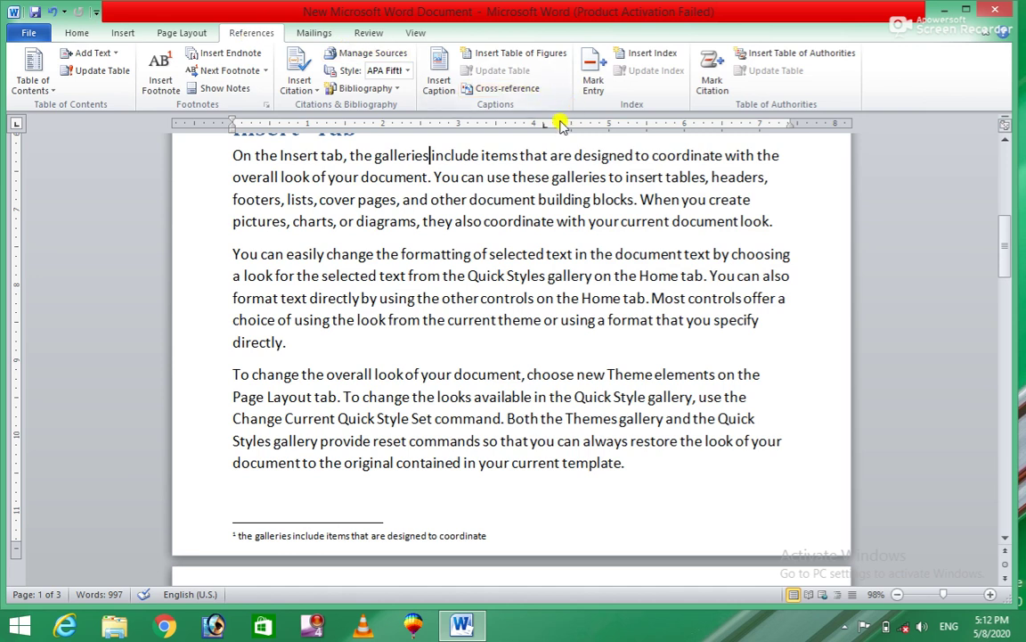
Mark 'Quick' and 'galleries include' as index entries.
double_click(477, 275)
left_click_drag(468, 276, 505, 278)
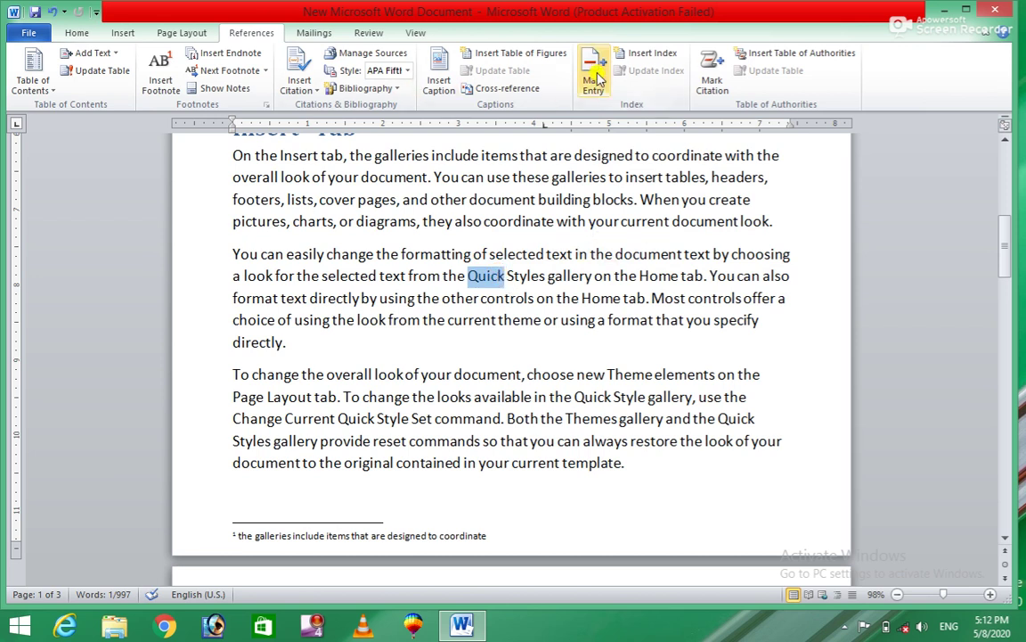
left_click(592, 78)
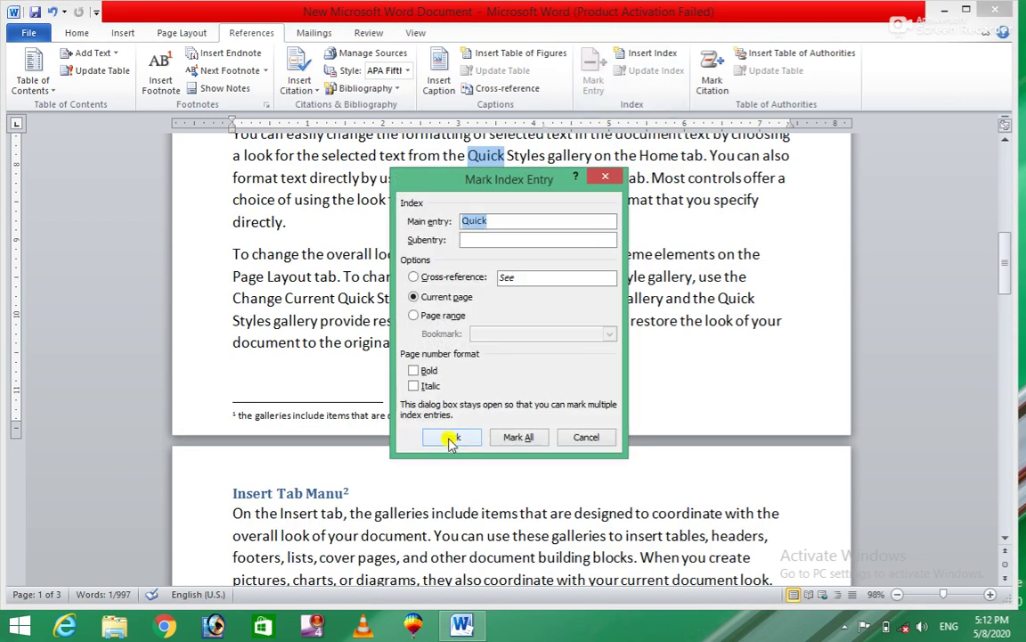
left_click(452, 437)
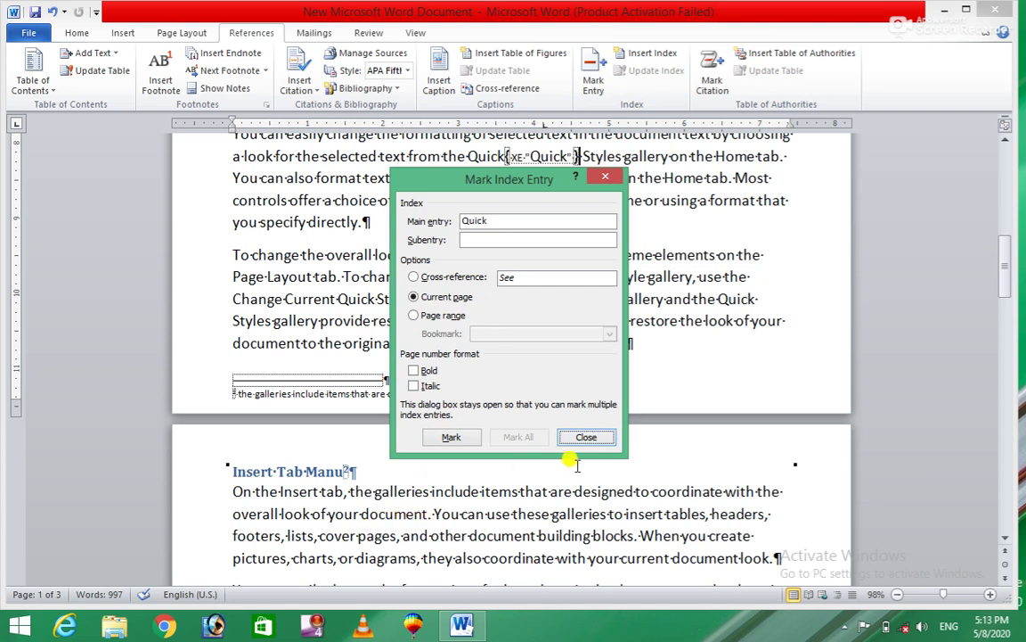
left_click(426, 491)
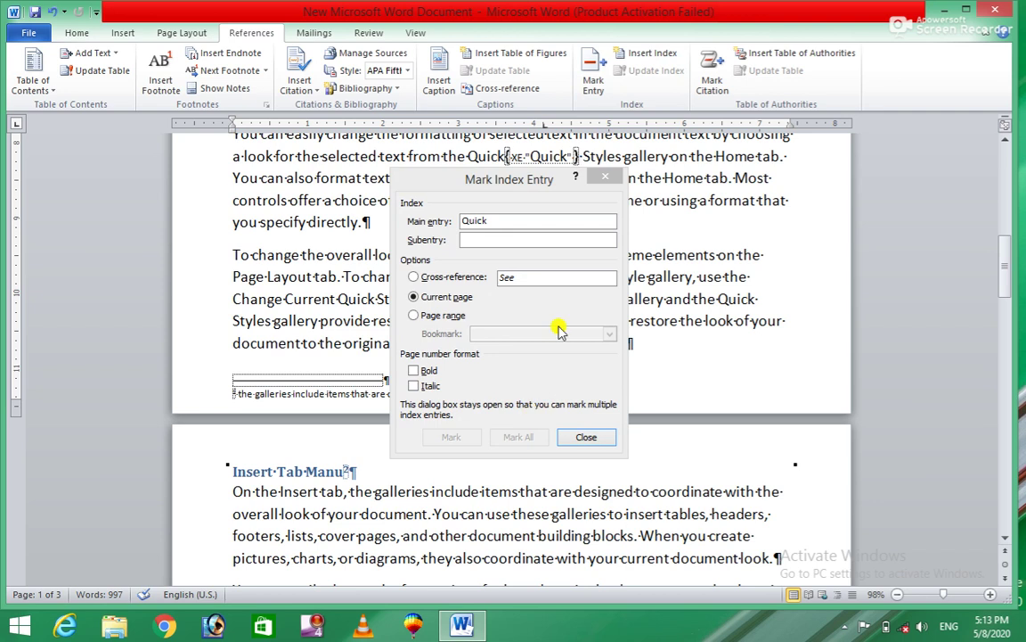
left_click(588, 437)
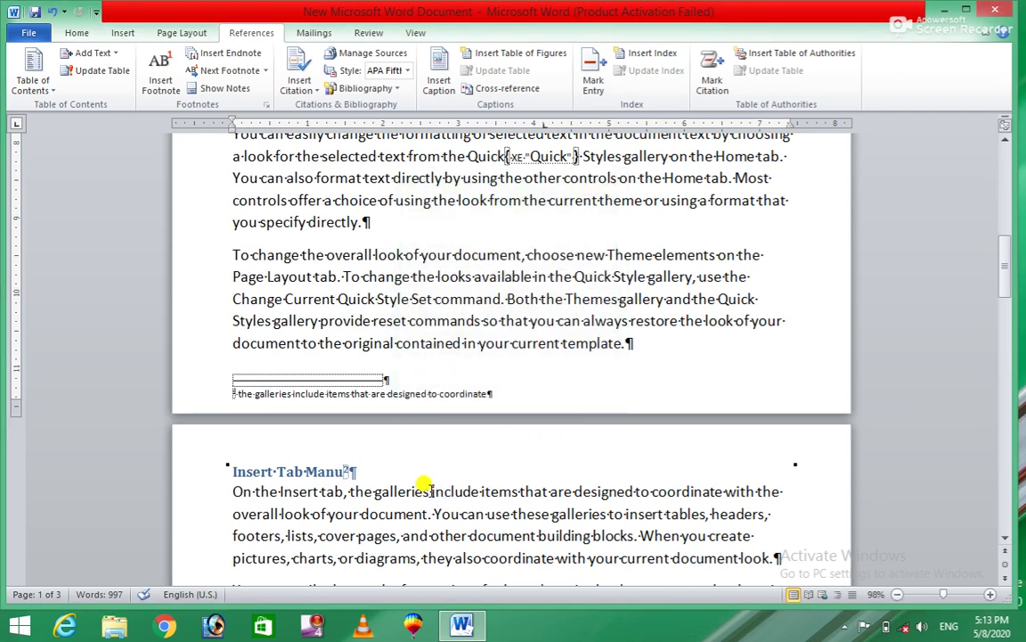
left_click_drag(428, 491, 459, 493)
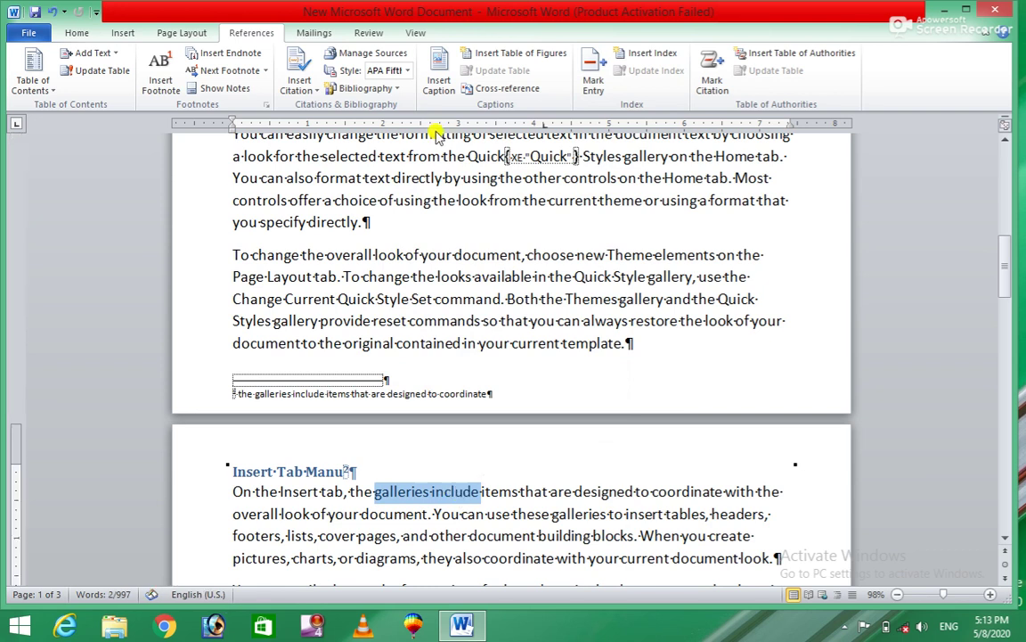
left_click(593, 76)
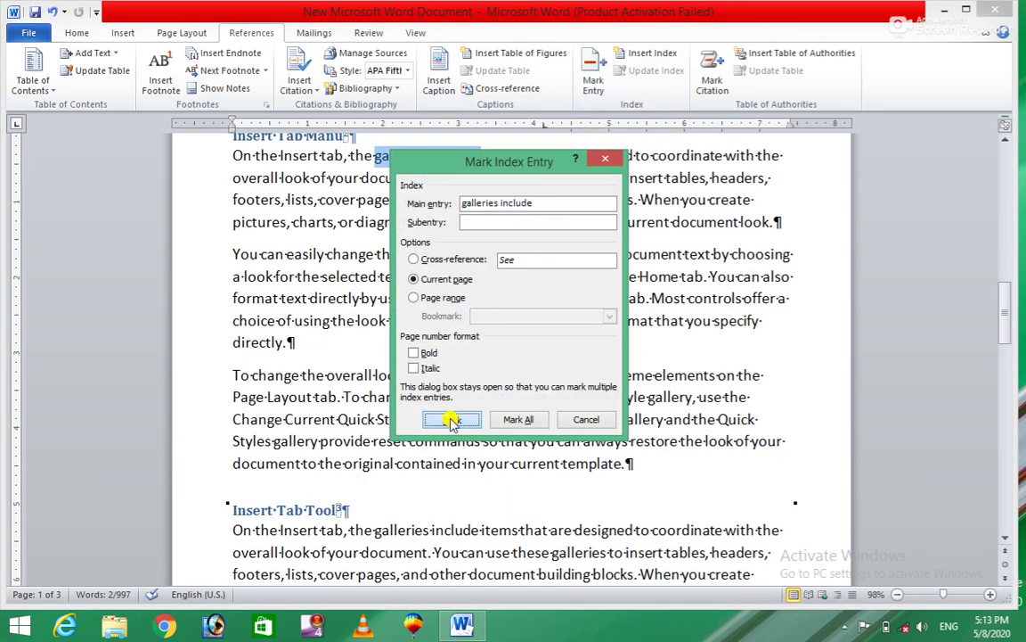
left_click(451, 419)
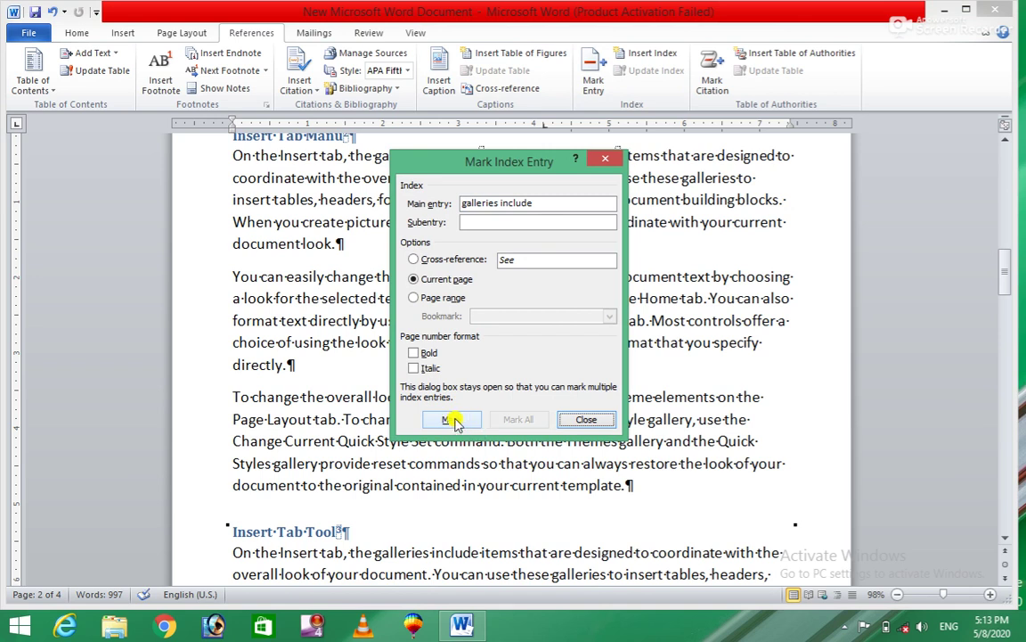
left_click(452, 420)
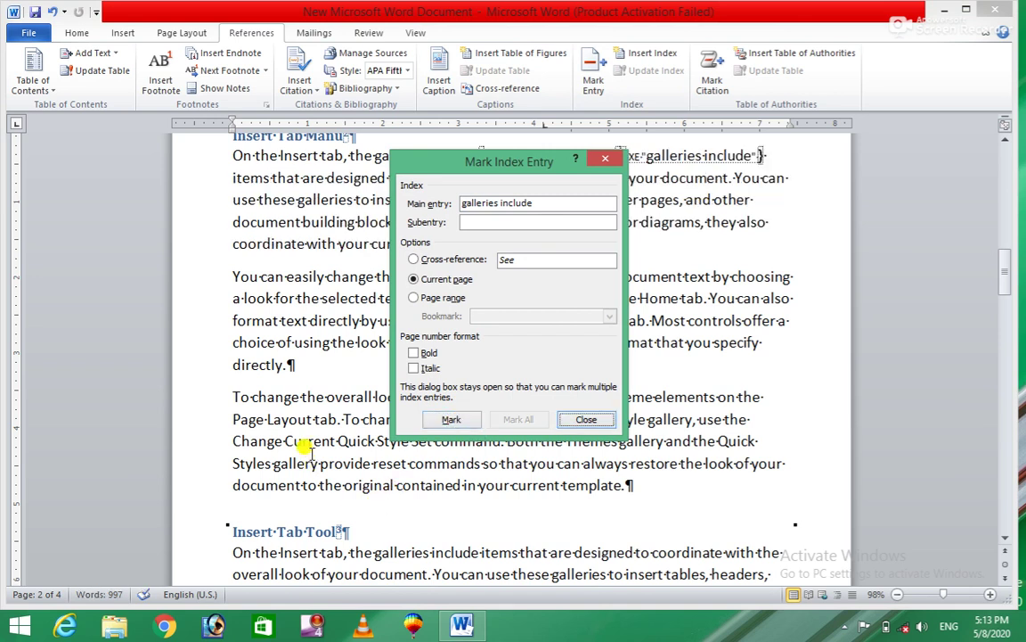
left_click(284, 438)
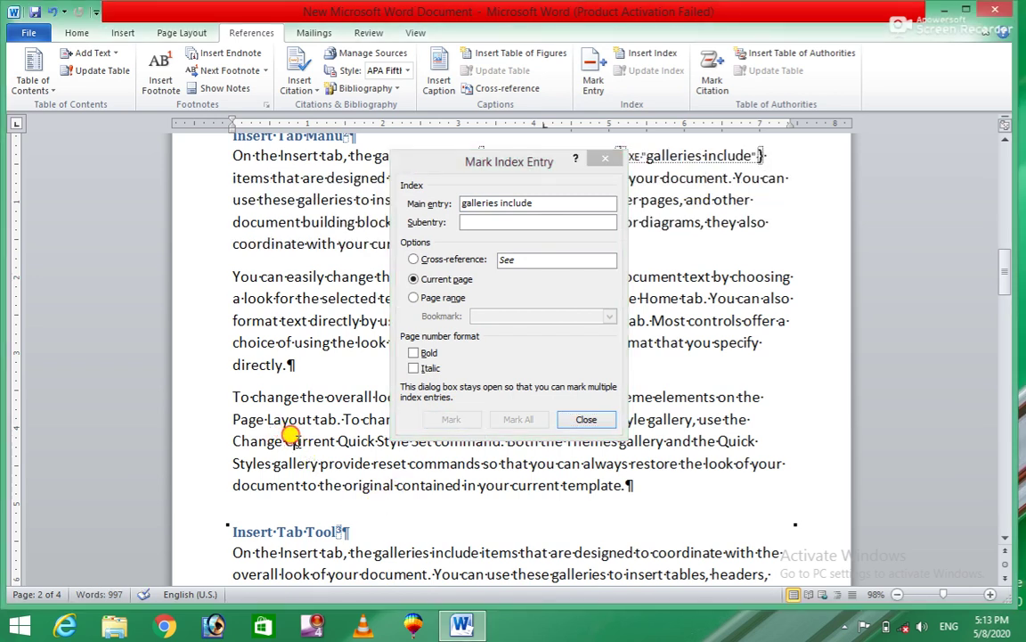
left_click(586, 419)
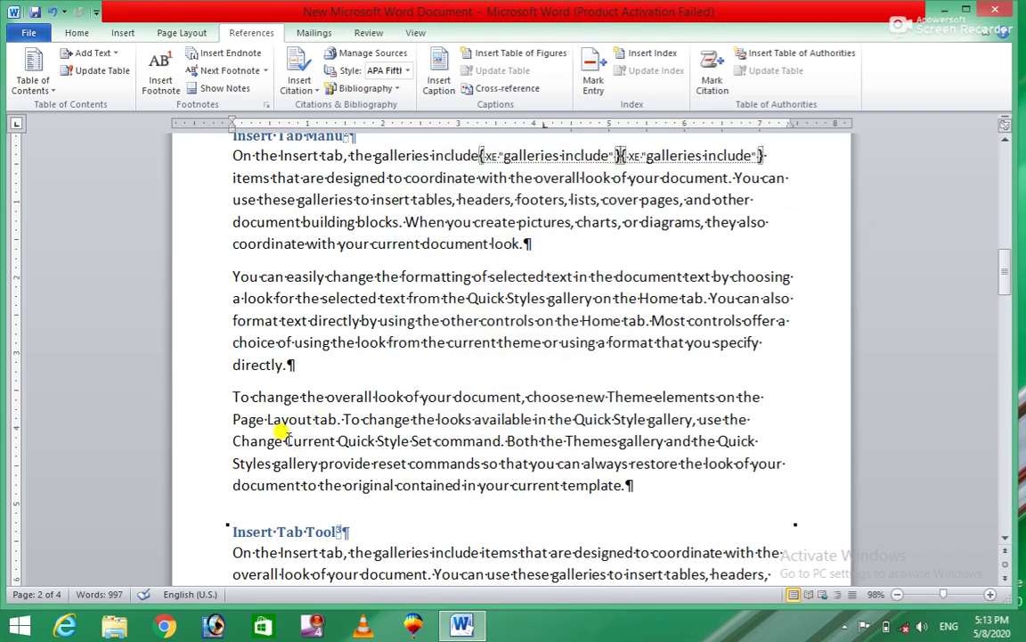
Mark 'Current', 'contained' and 'Most' as index entries.
mouse_move(284, 440)
left_mouse_down()
mouse_move(389, 445)
mouse_move(327, 443)
mouse_move(337, 442)
left_mouse_up()
left_click(593, 78)
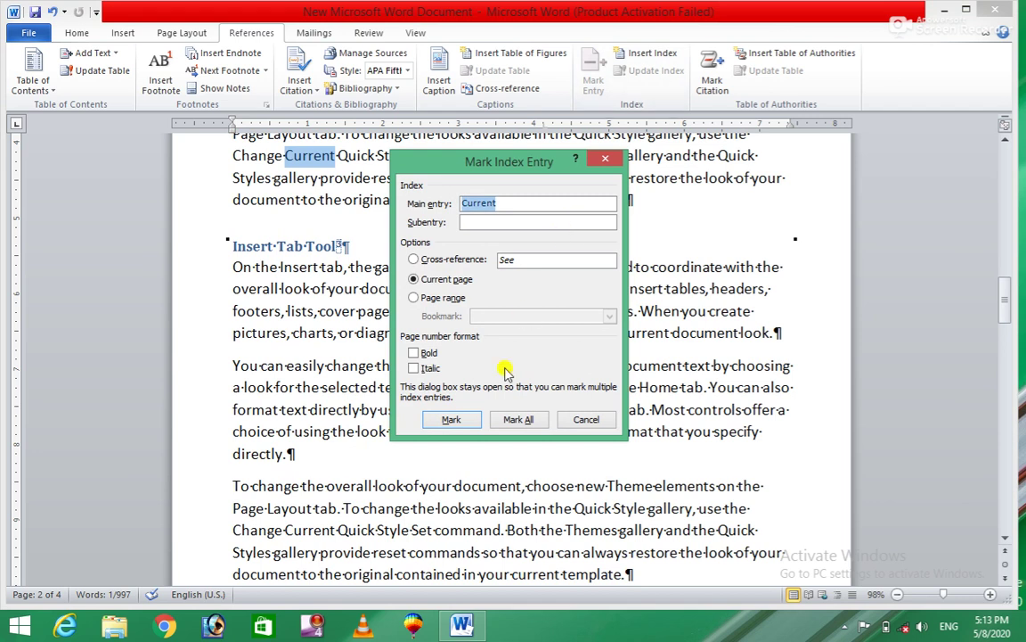
left_click(451, 419)
left_click(586, 418)
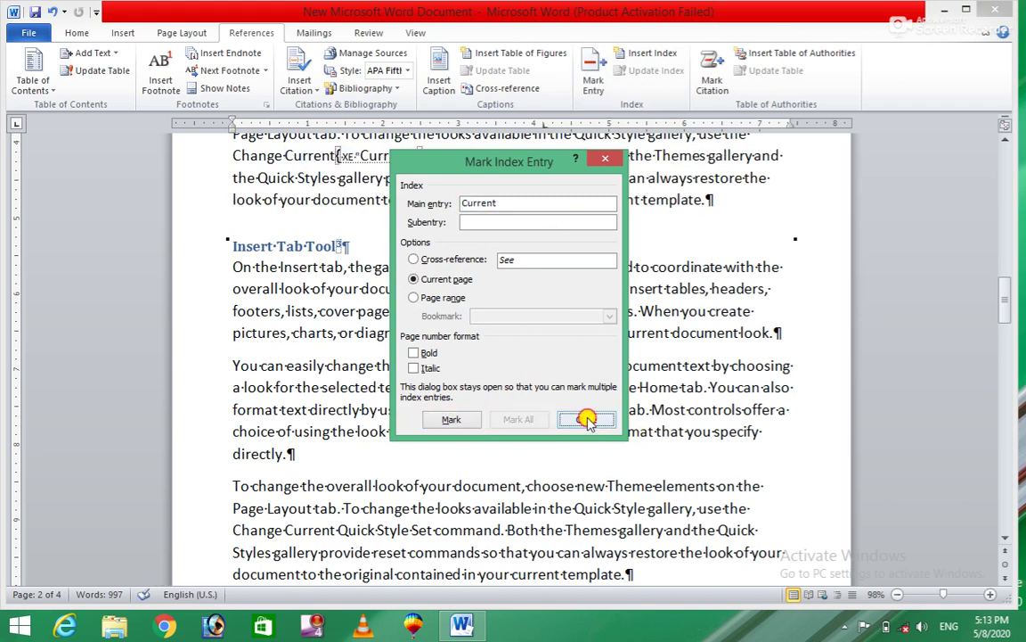
left_click_drag(1002, 312, 1006, 435)
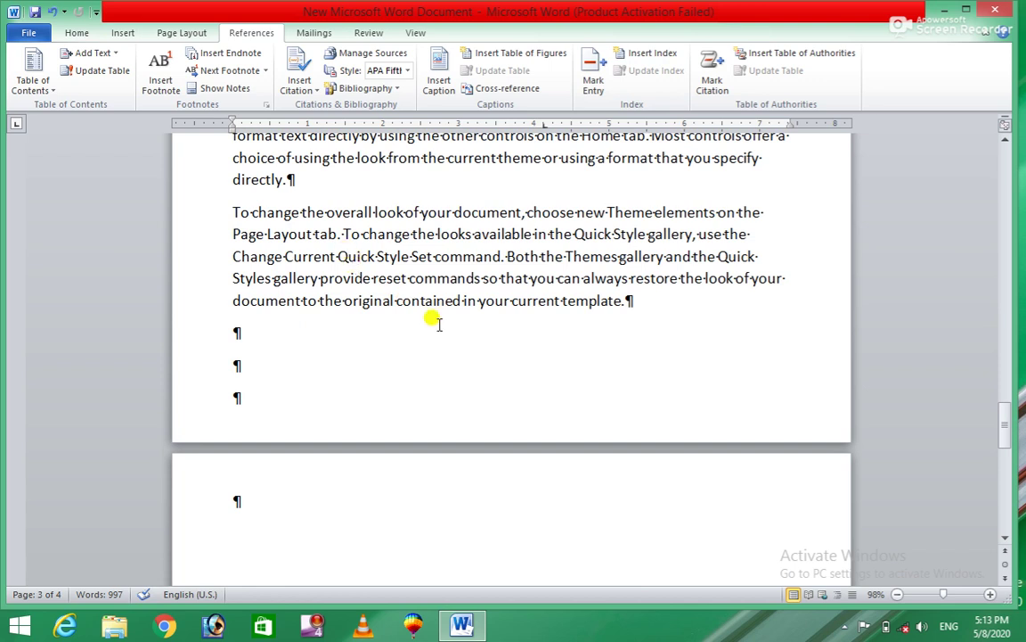
left_click_drag(397, 300, 461, 300)
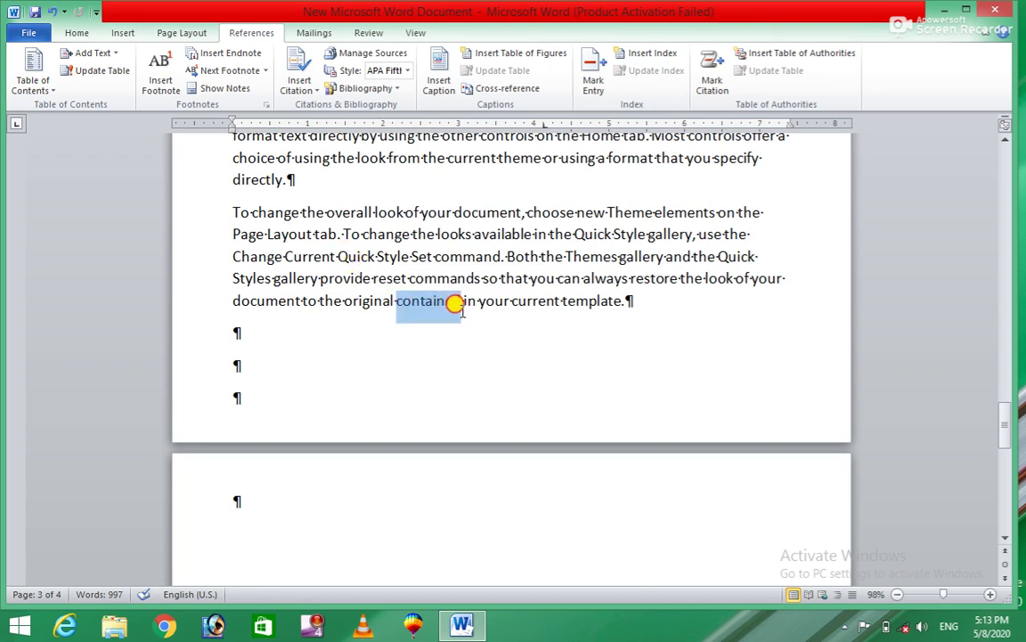
left_click(592, 62)
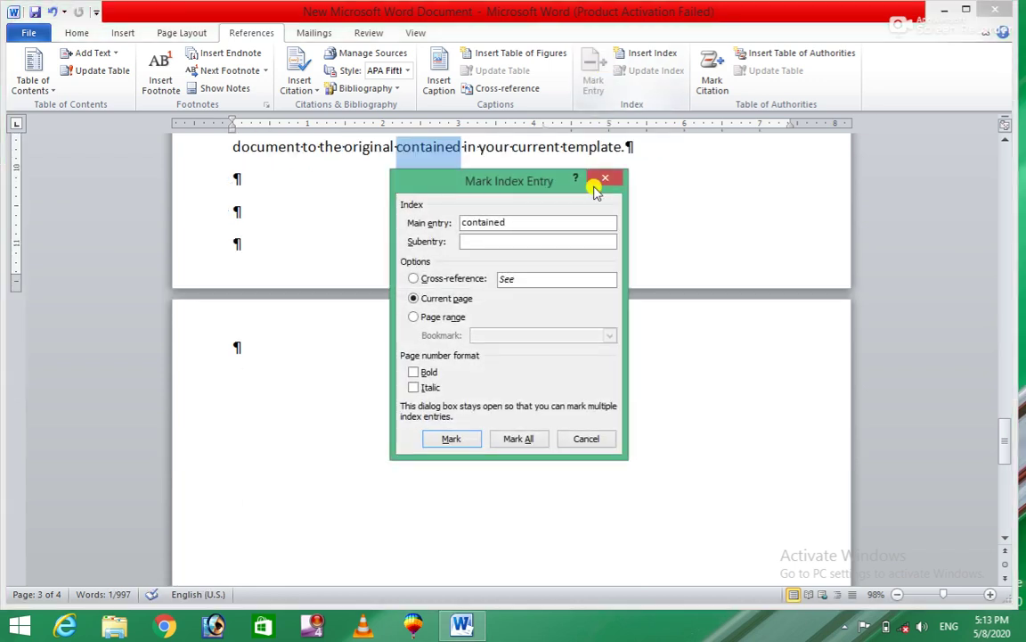
left_click(452, 437)
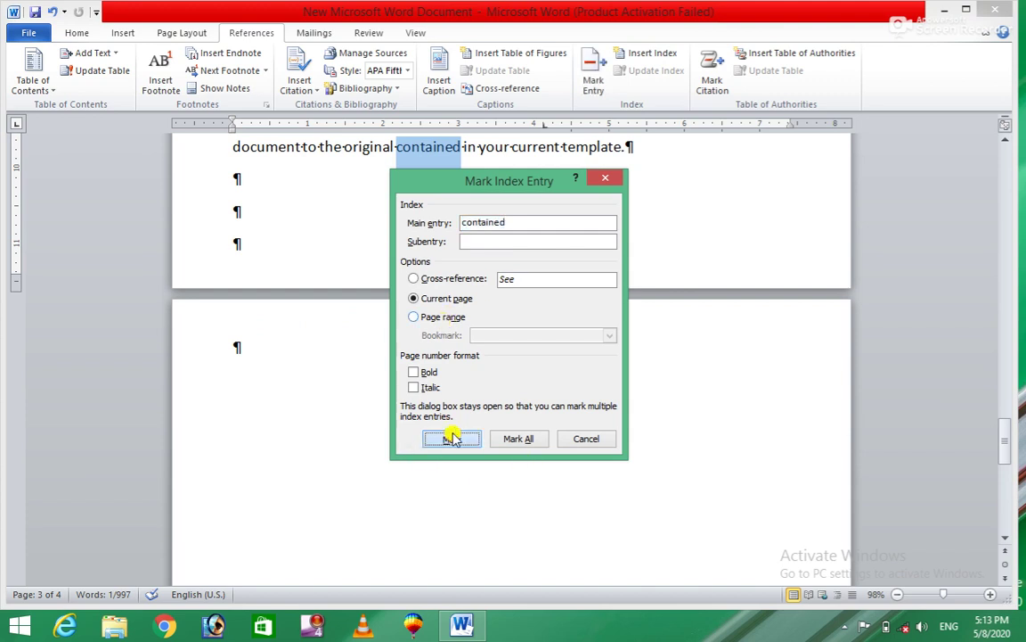
left_click(588, 439)
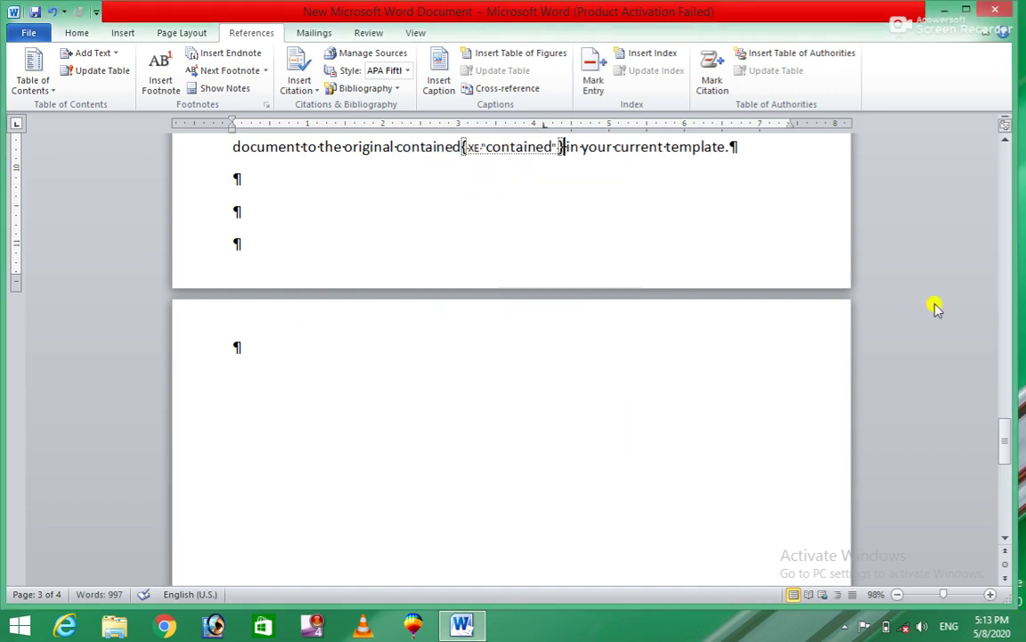
left_click_drag(1005, 445, 1002, 369)
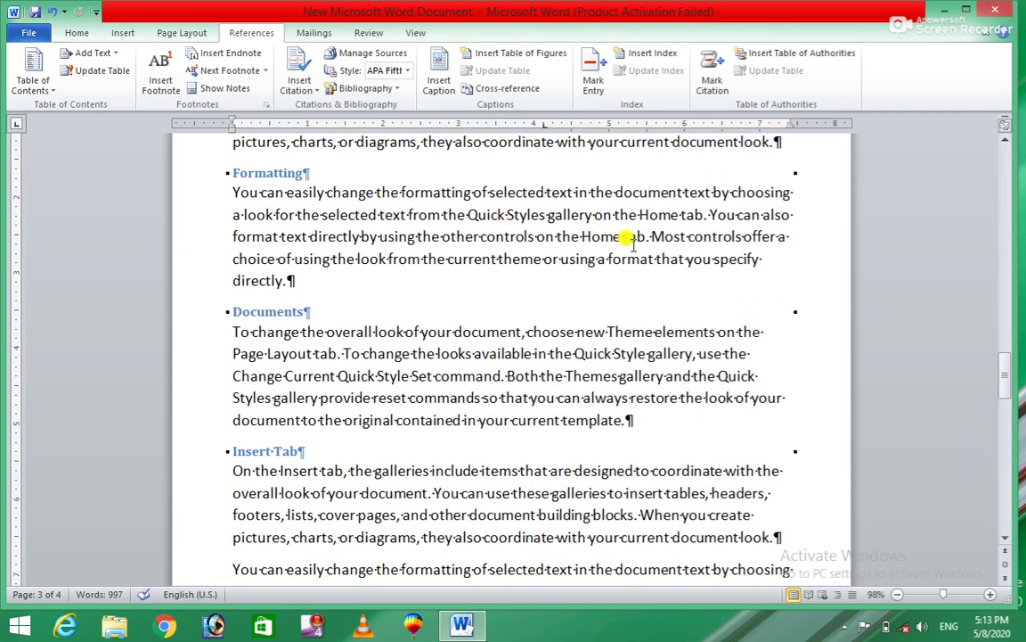
left_click_drag(650, 230, 686, 237)
left_click(594, 80)
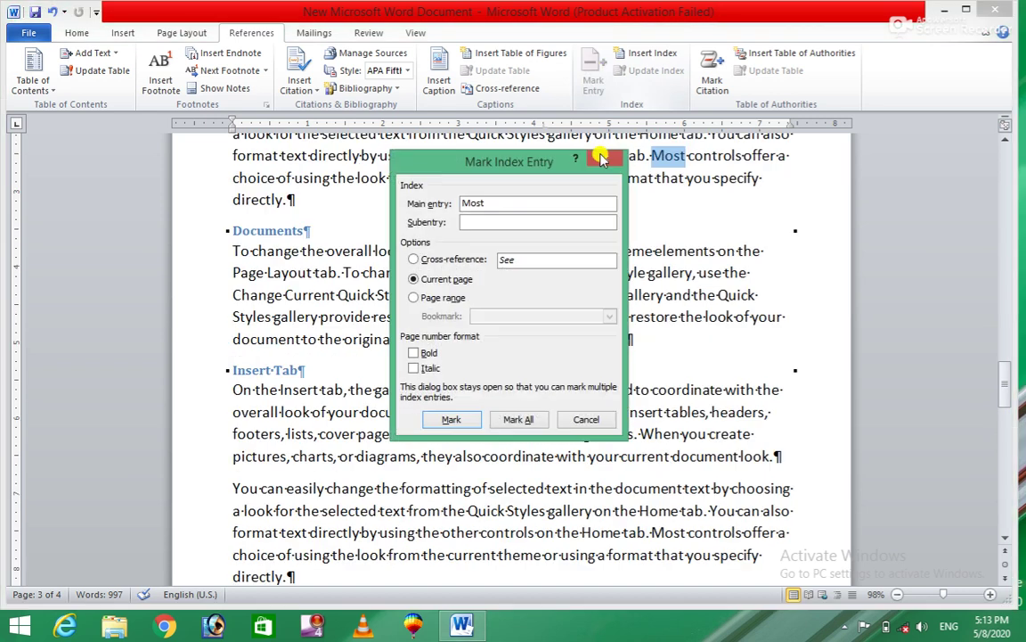
left_click(450, 419)
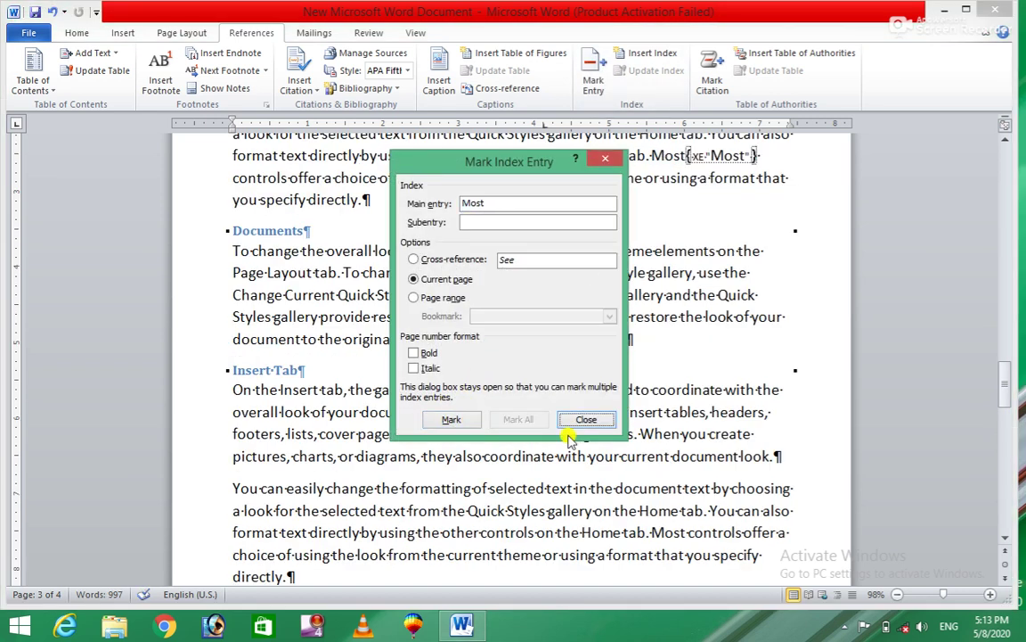
left_click(588, 419)
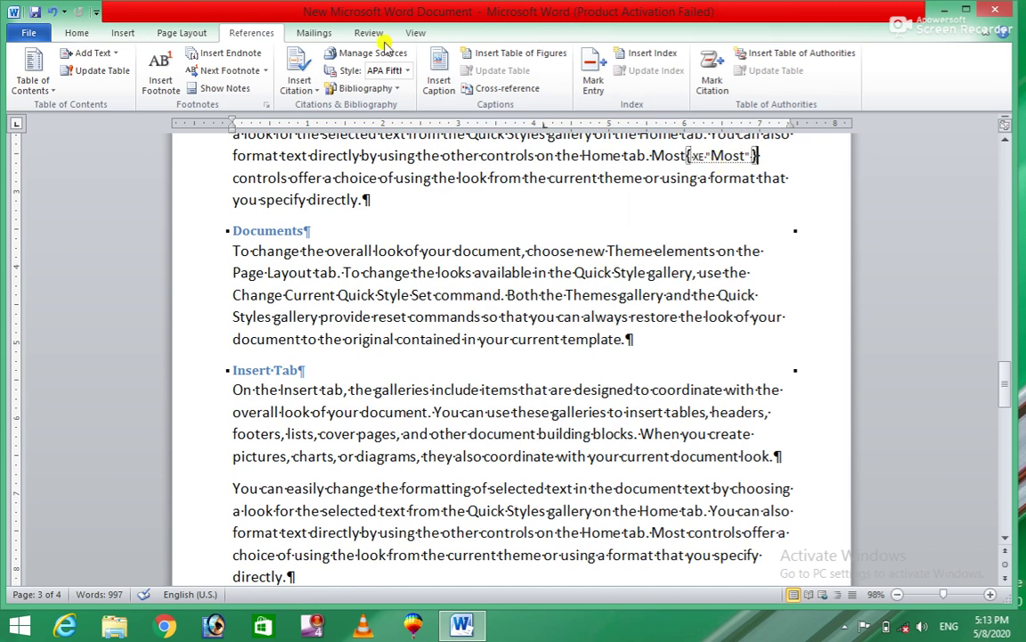
Hide paragraph marks and the index field codes.
left_click(73, 33)
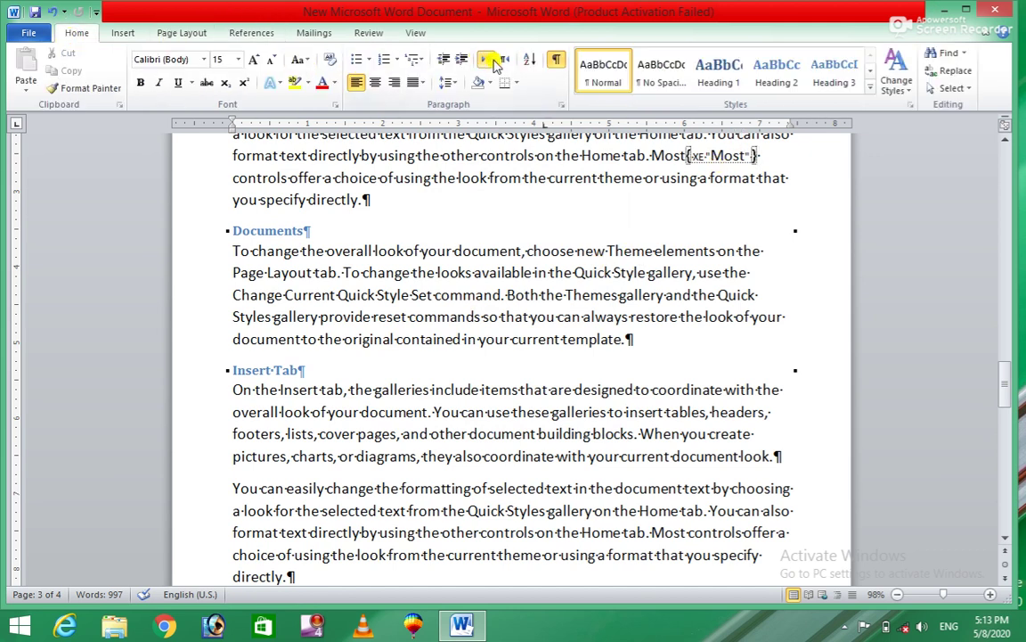
left_click(558, 62)
left_click(621, 223)
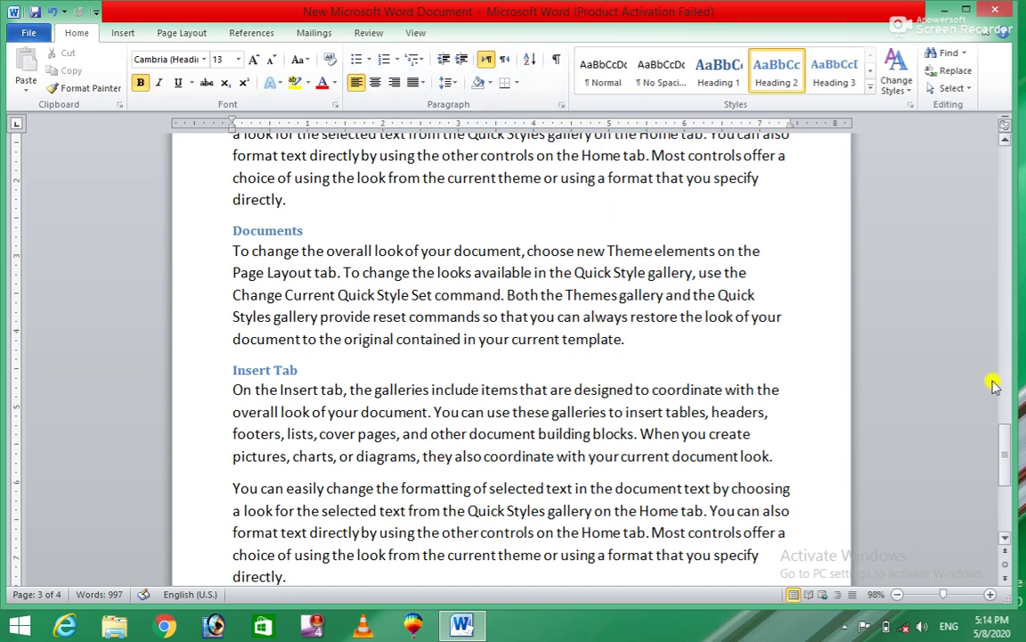
Insert a page break after the last paragraph and open the Index dialog.
left_click_drag(1004, 453, 1009, 534)
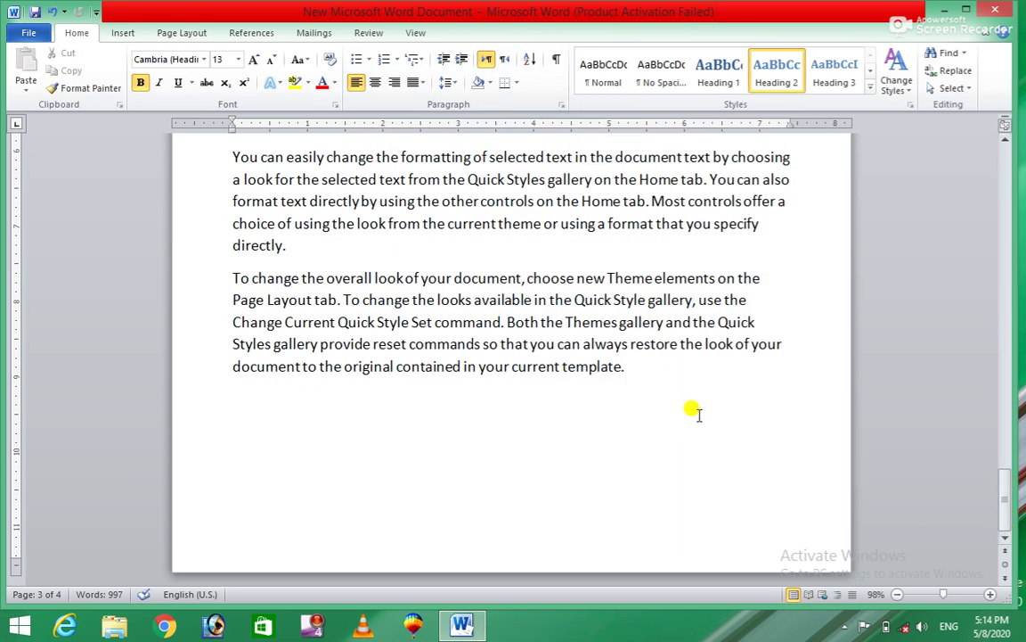
left_click(628, 367)
key("ctrl+Return")
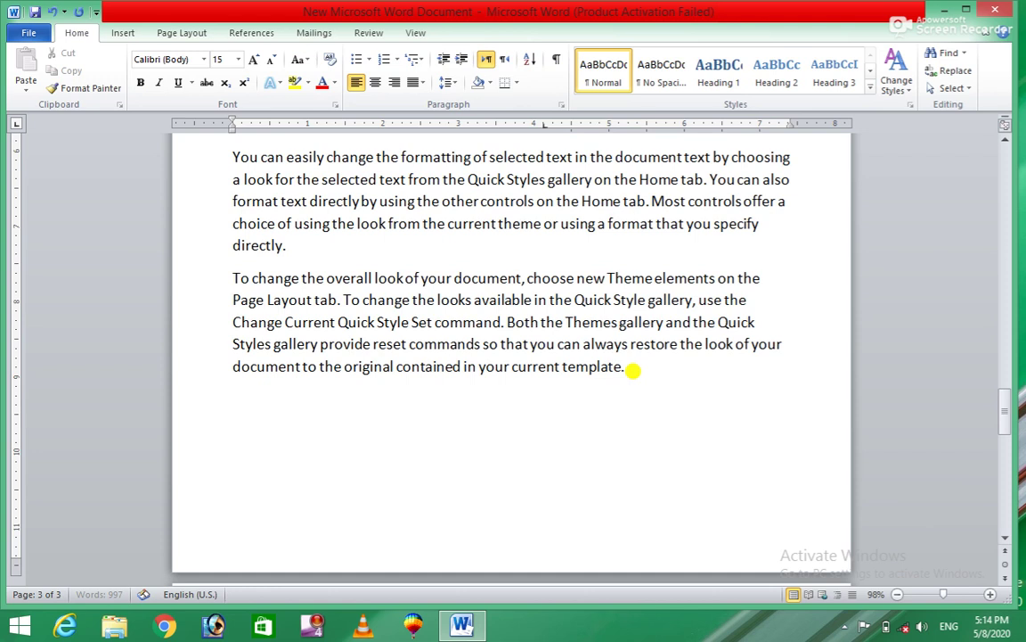
scroll(633, 370, "down", 1)
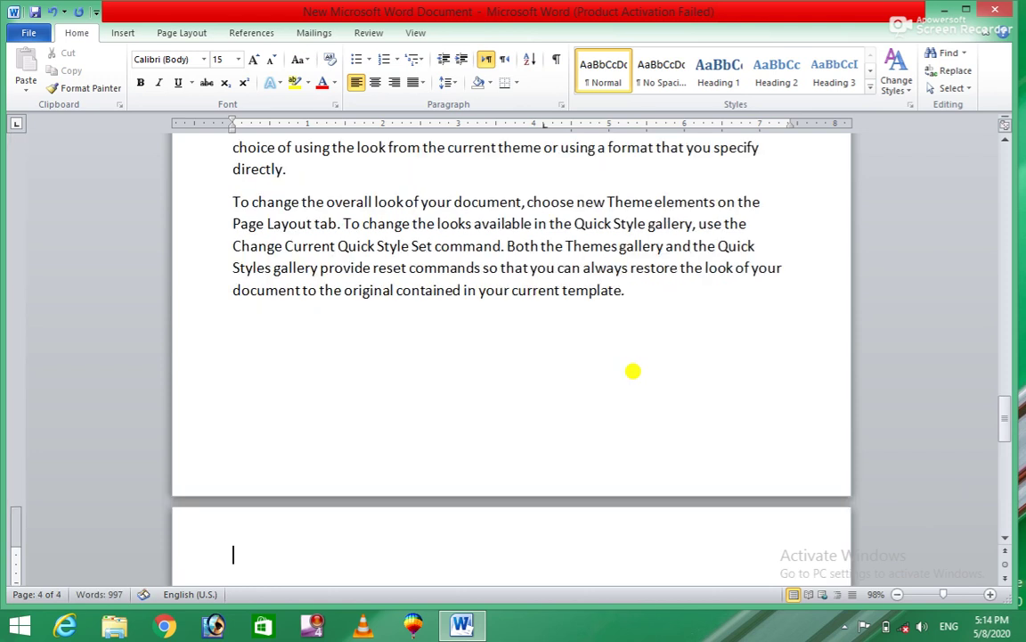
left_click(237, 33)
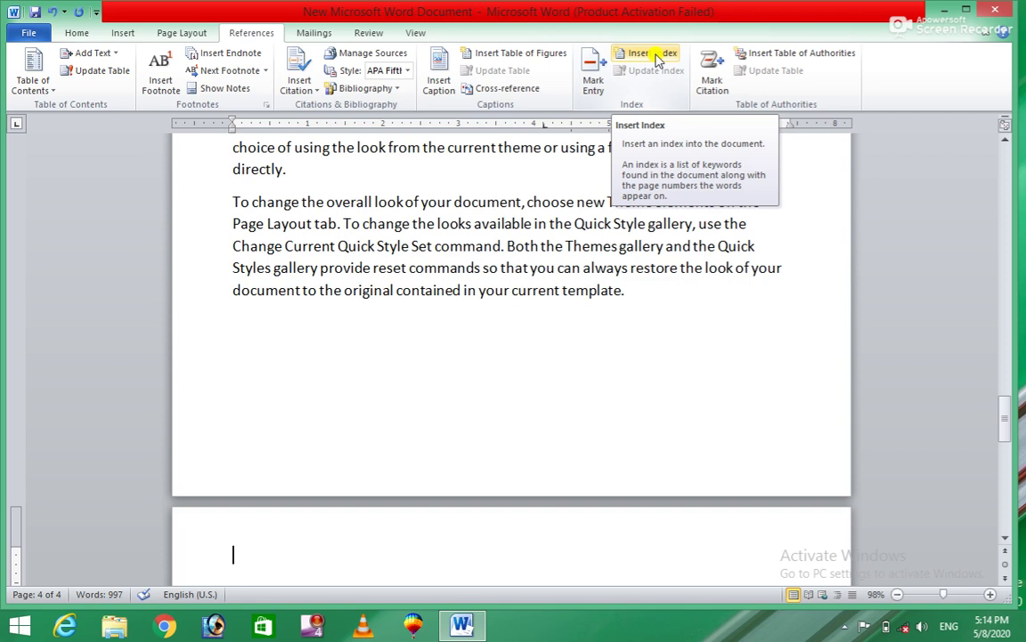
left_click(657, 59)
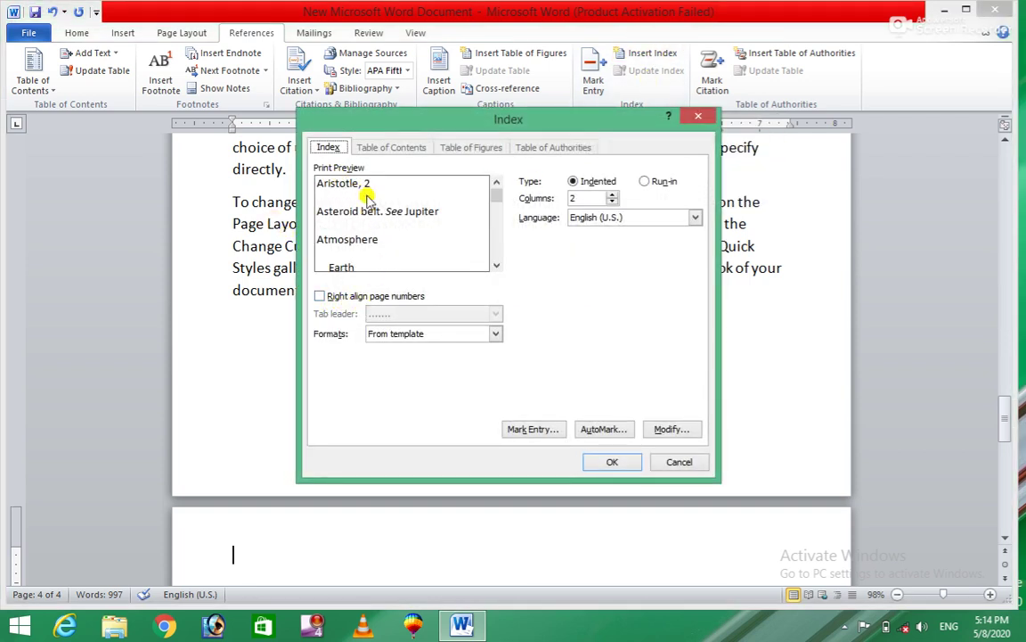
Insert a From template index on the new fourth page and place the cursor in it.
left_click(494, 335)
left_click(493, 336)
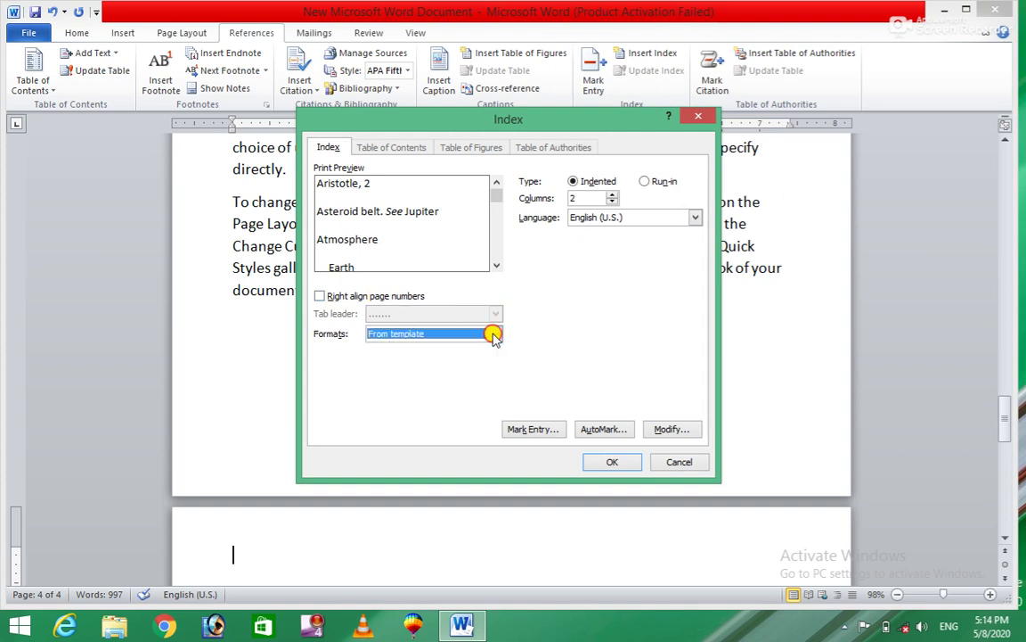
left_click(611, 463)
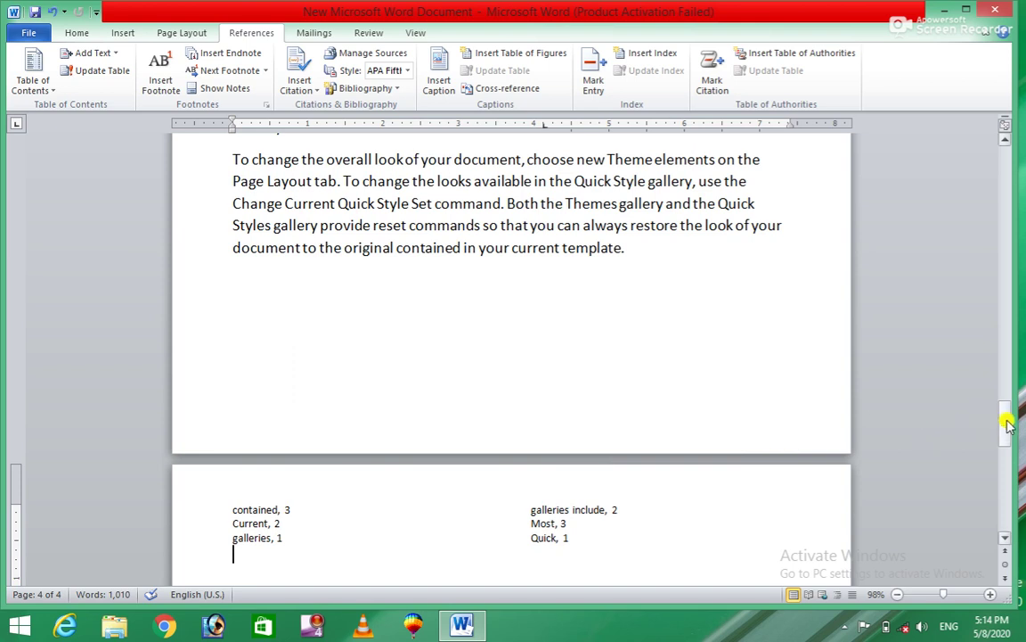
left_click_drag(1007, 426, 1008, 446)
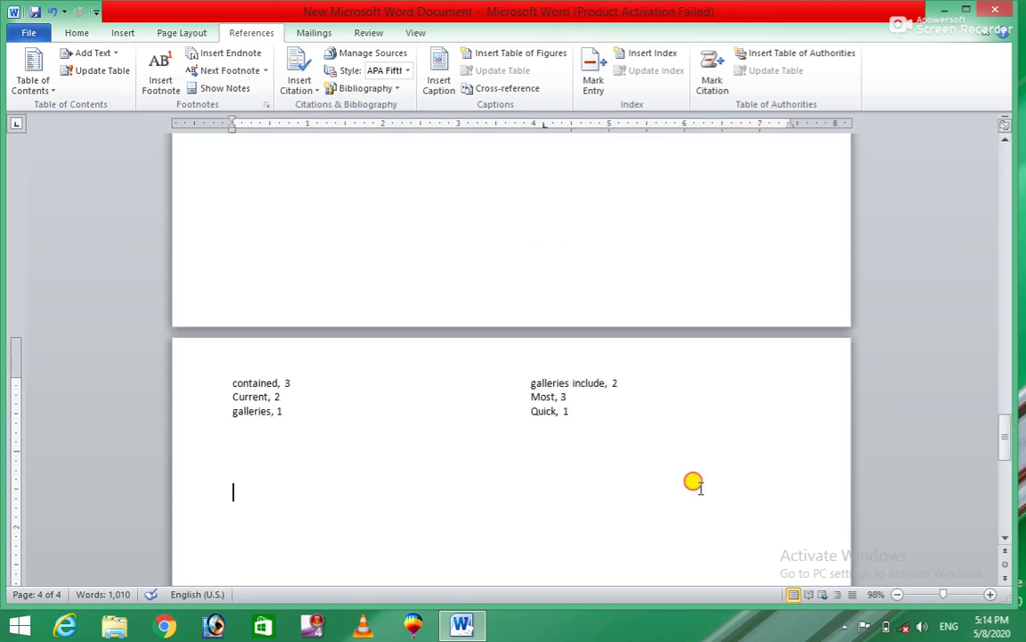
left_click(558, 397)
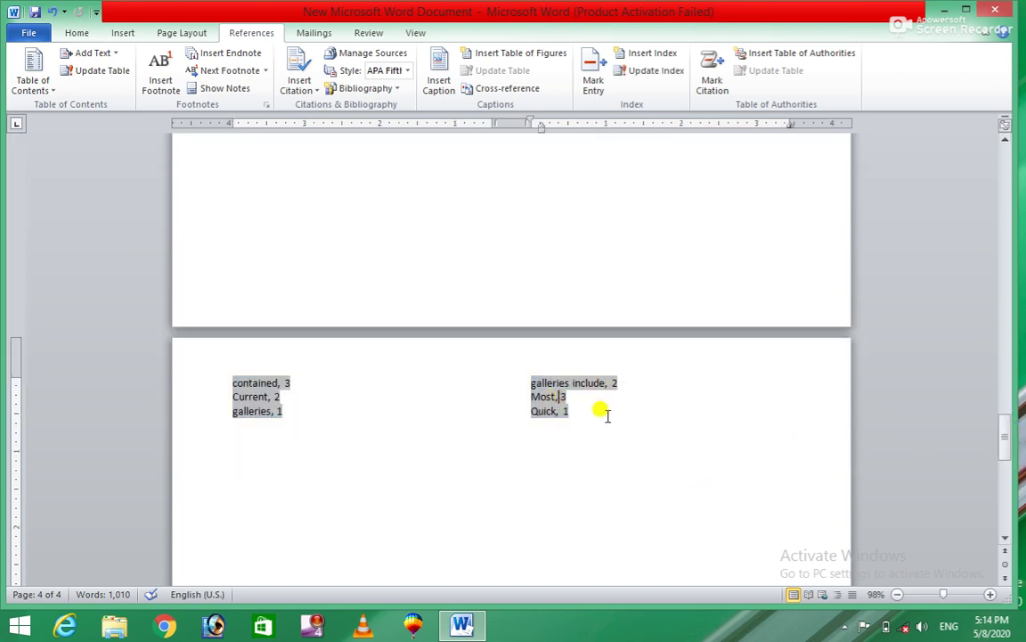
Replace the two-column index with a one-column index.
left_click(664, 75)
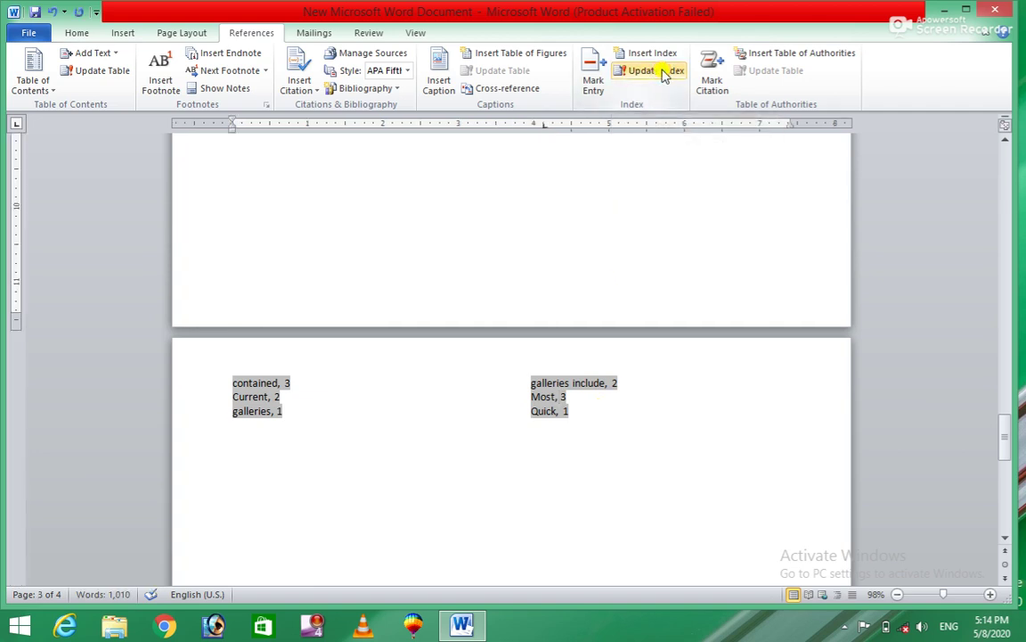
key("Delete")
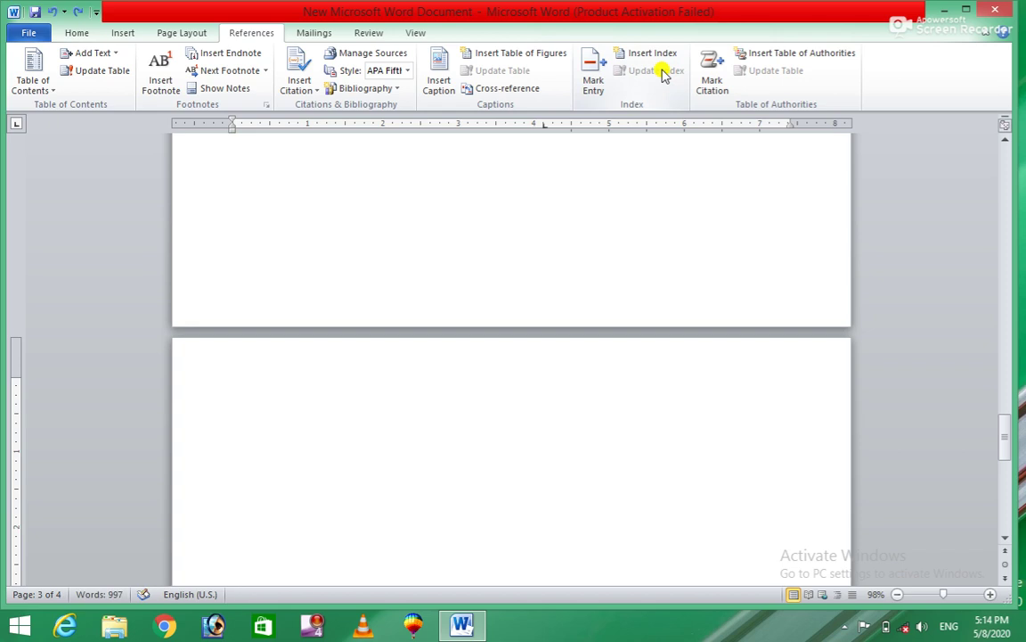
left_click(644, 55)
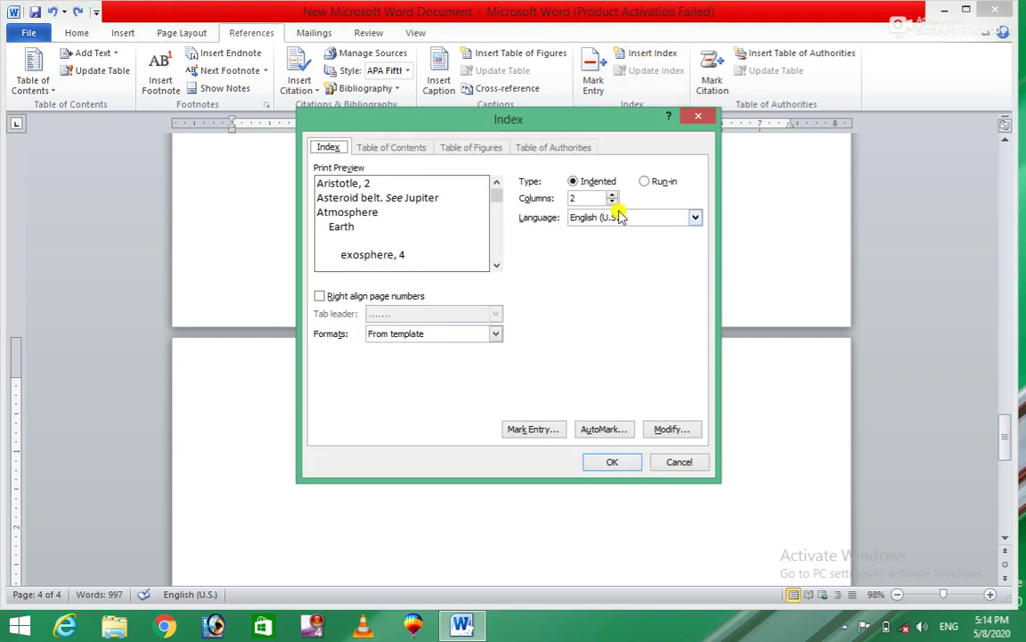
left_click(612, 201)
left_click(607, 461)
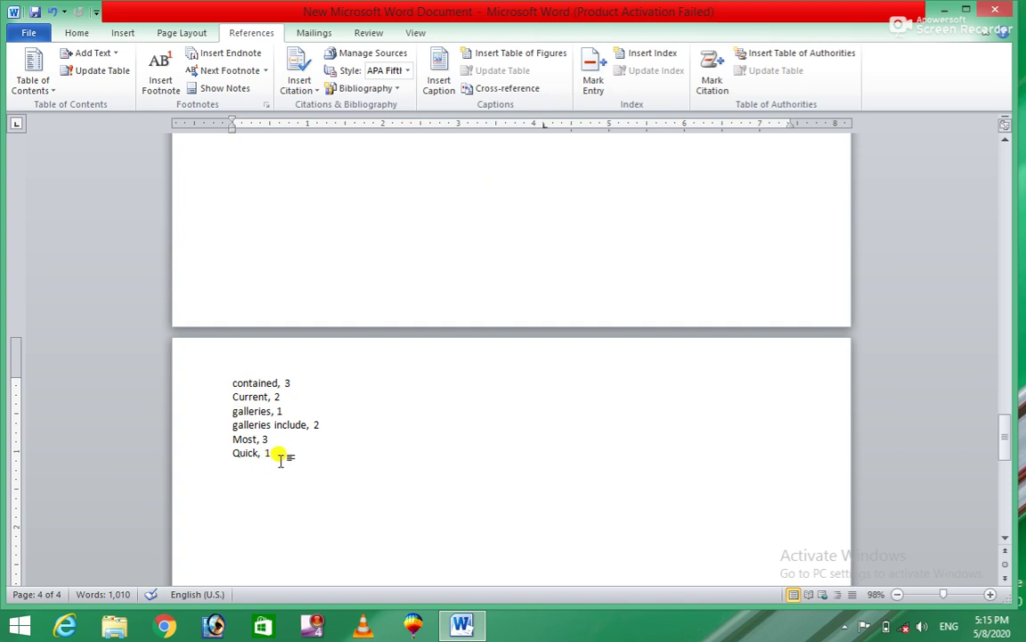
left_click_drag(280, 458, 231, 374)
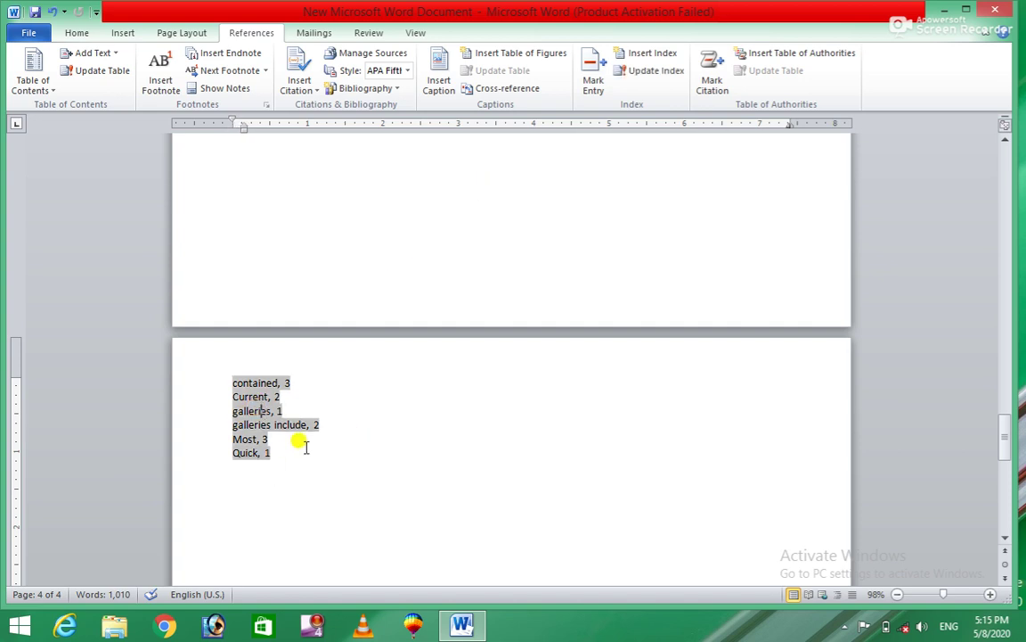
left_click(653, 72)
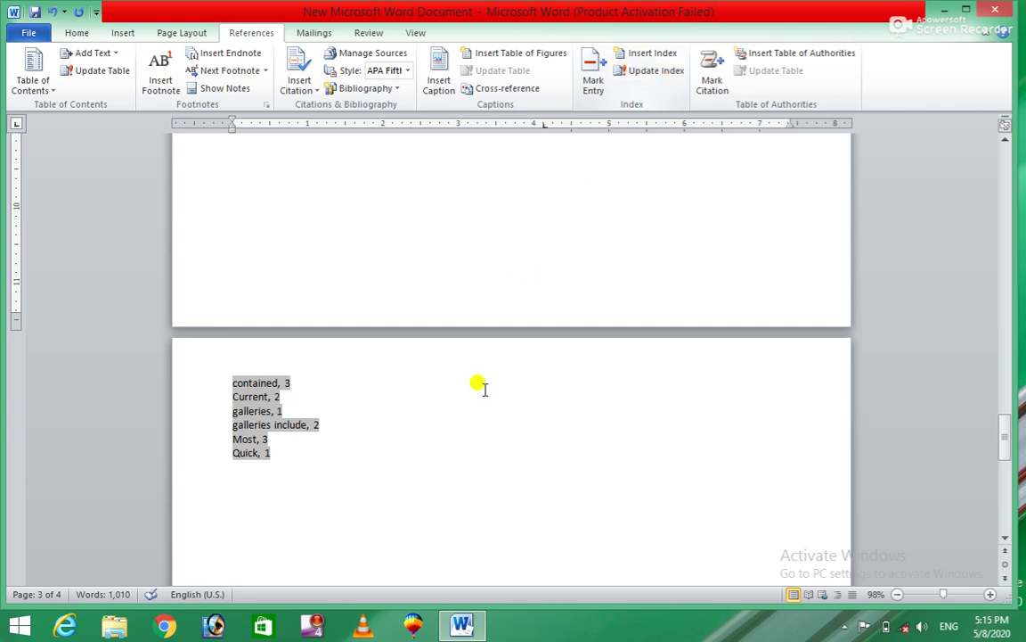
left_click_drag(298, 390, 287, 470)
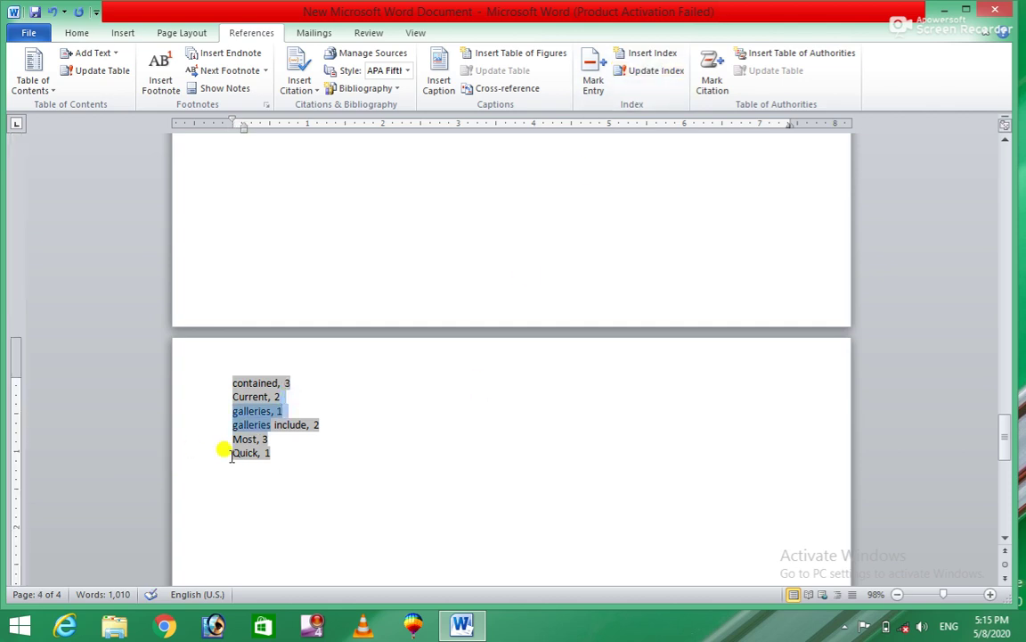
left_click(279, 454)
left_click_drag(279, 454, 217, 353)
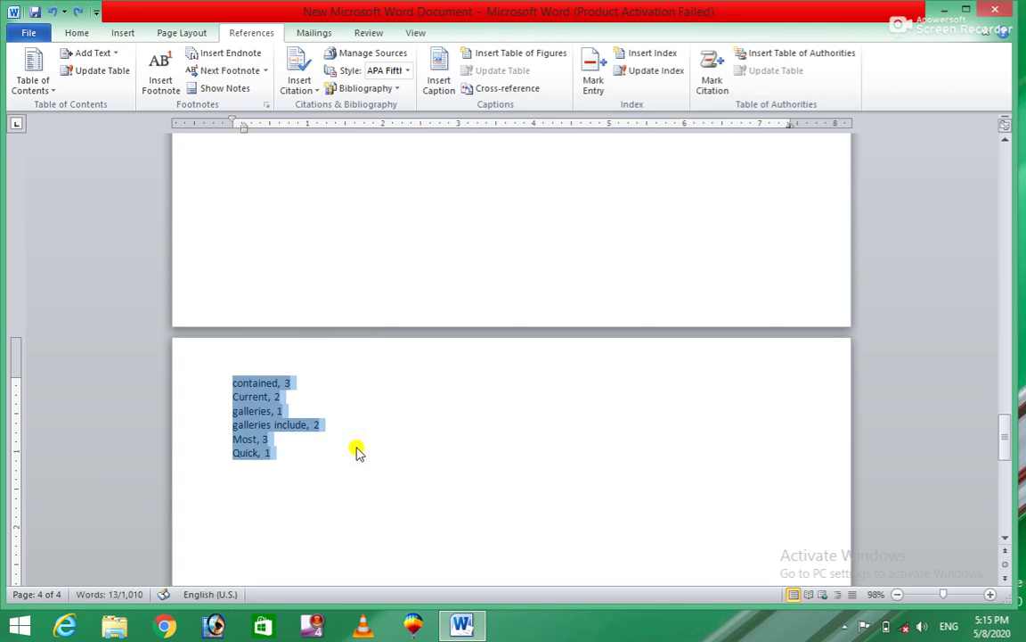
right_click(255, 427)
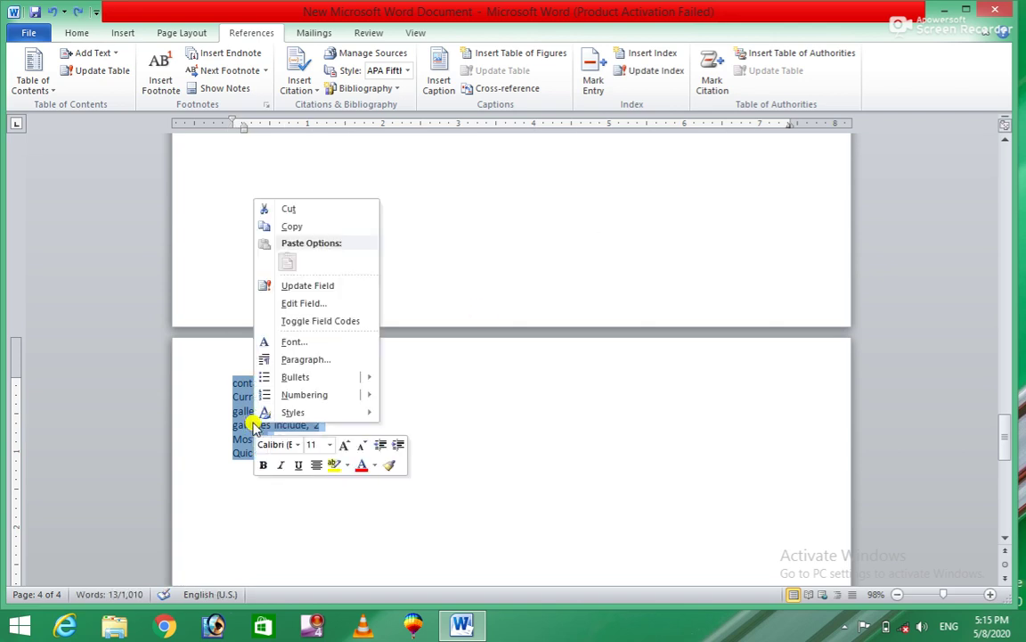
left_click(323, 305)
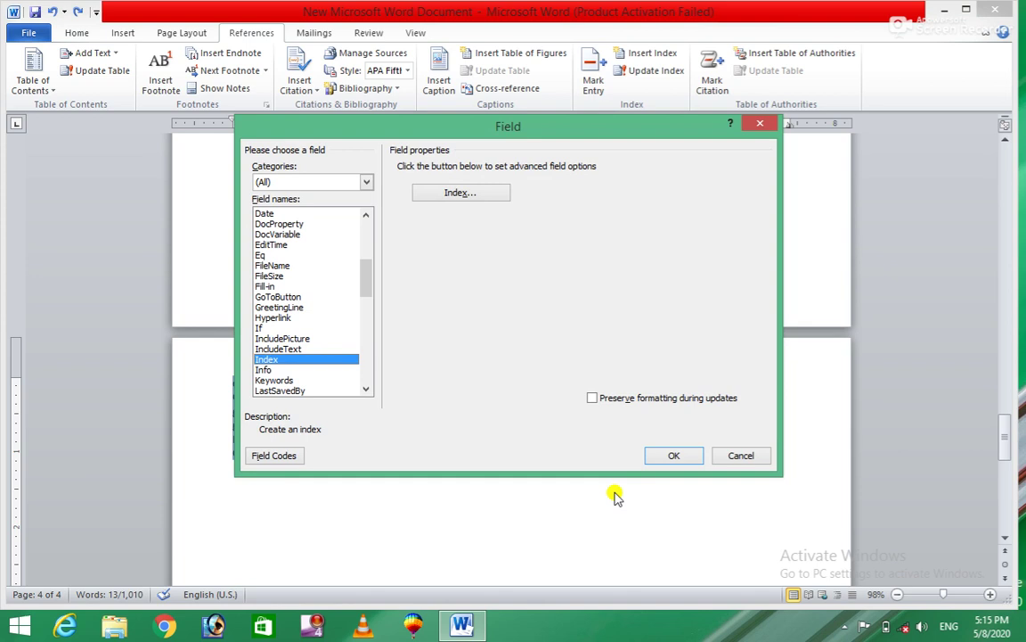
left_click(743, 456)
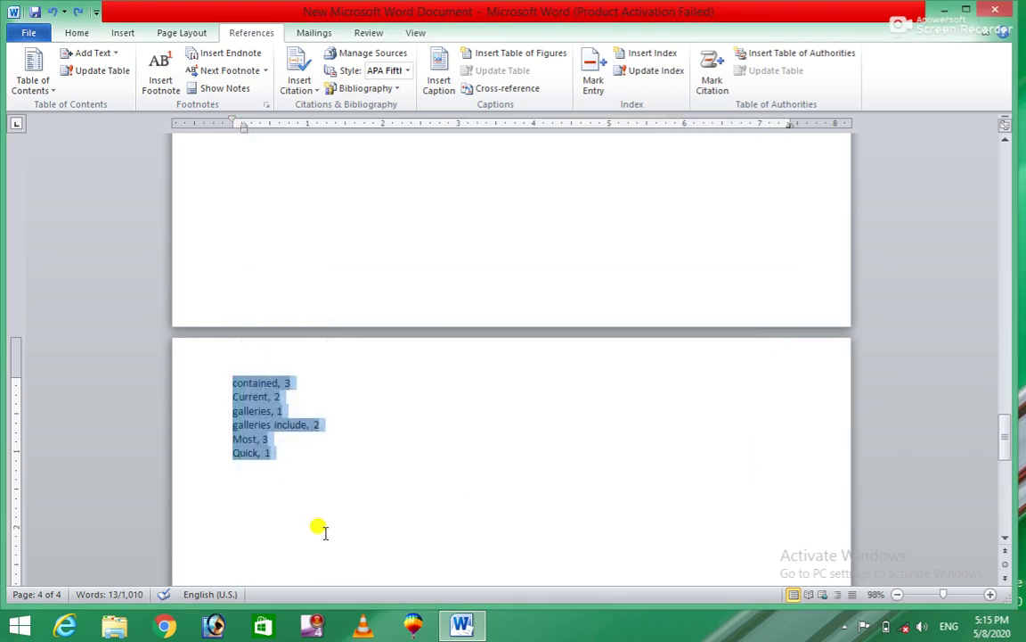
left_click(385, 412)
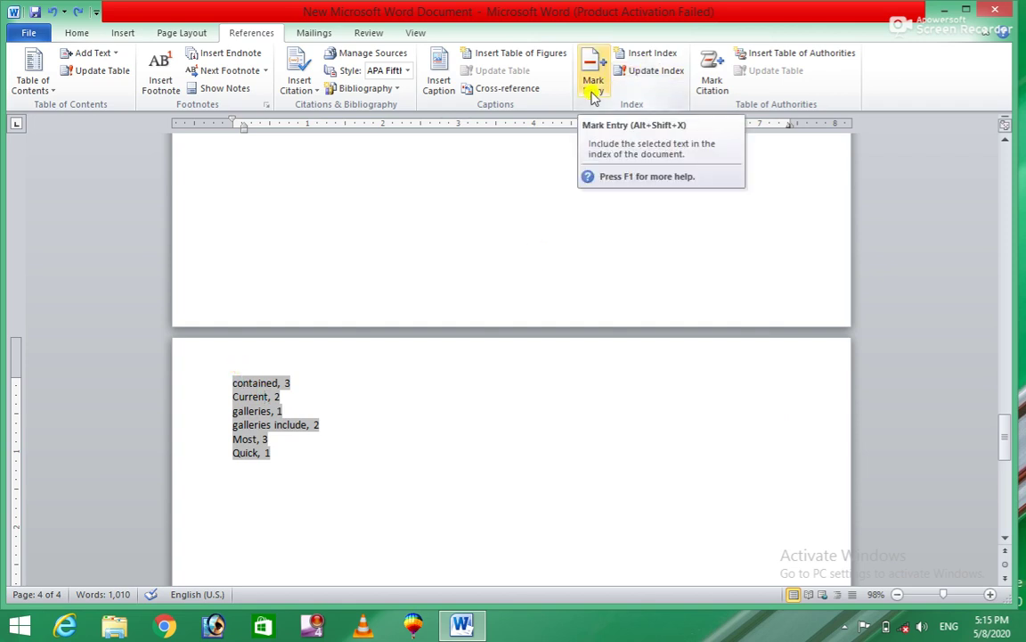
left_click(383, 437)
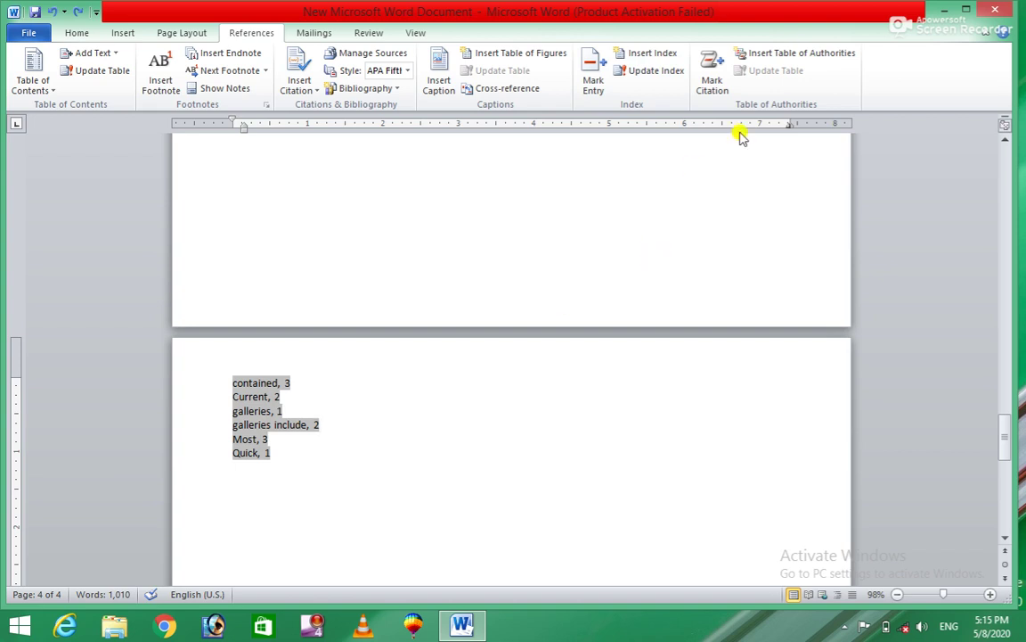
left_click(713, 84)
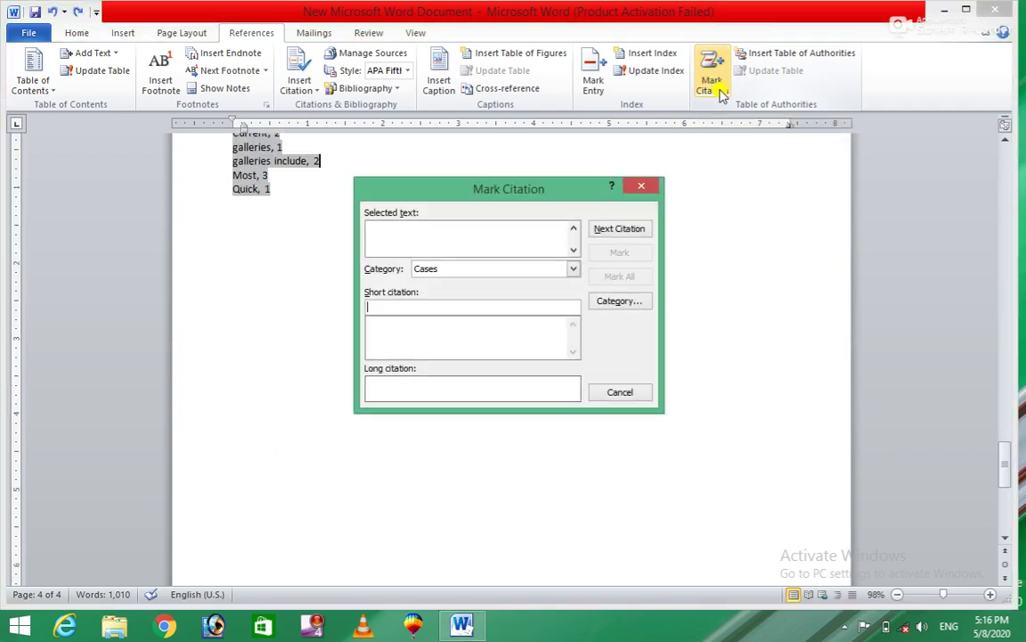
left_click(638, 188)
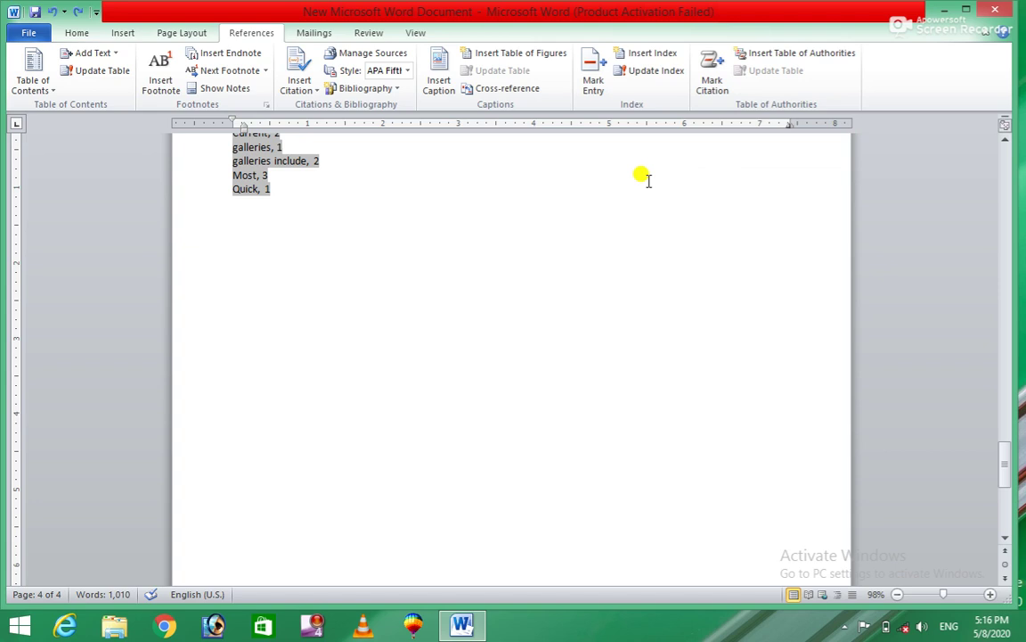
left_click(312, 35)
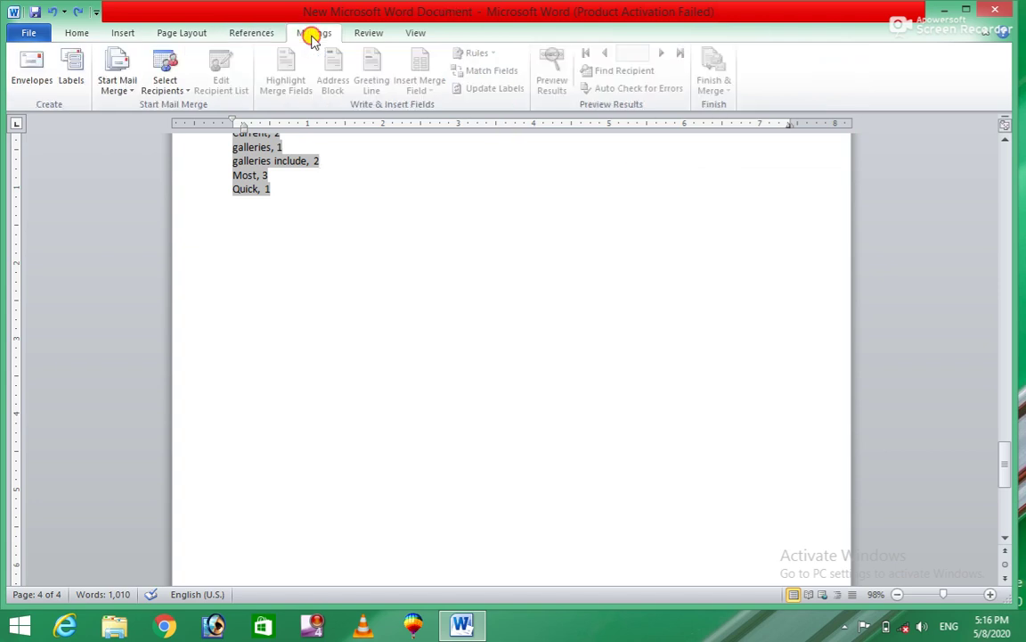
left_click(257, 32)
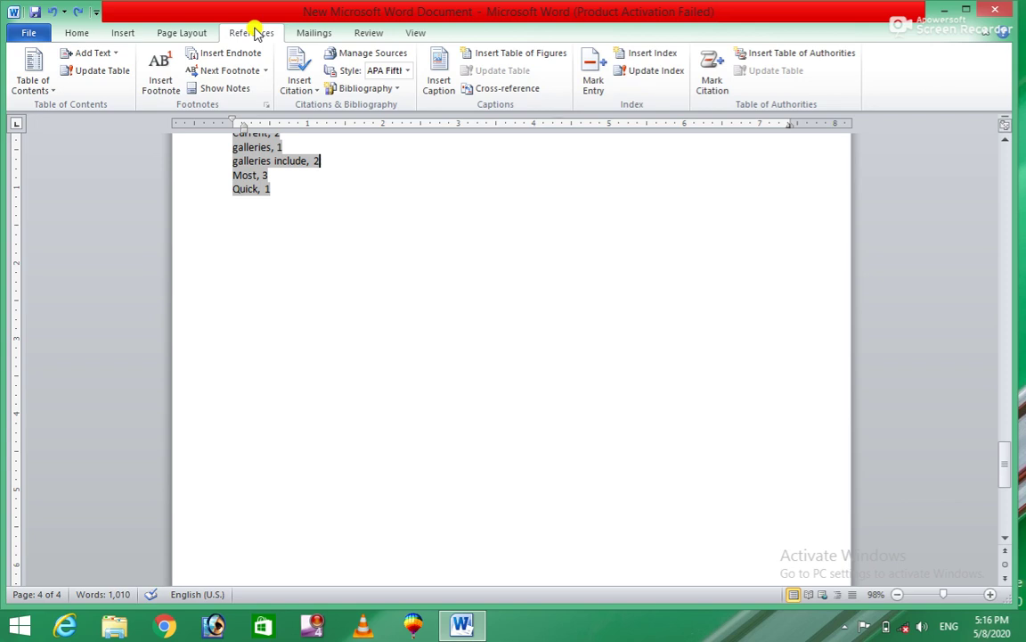